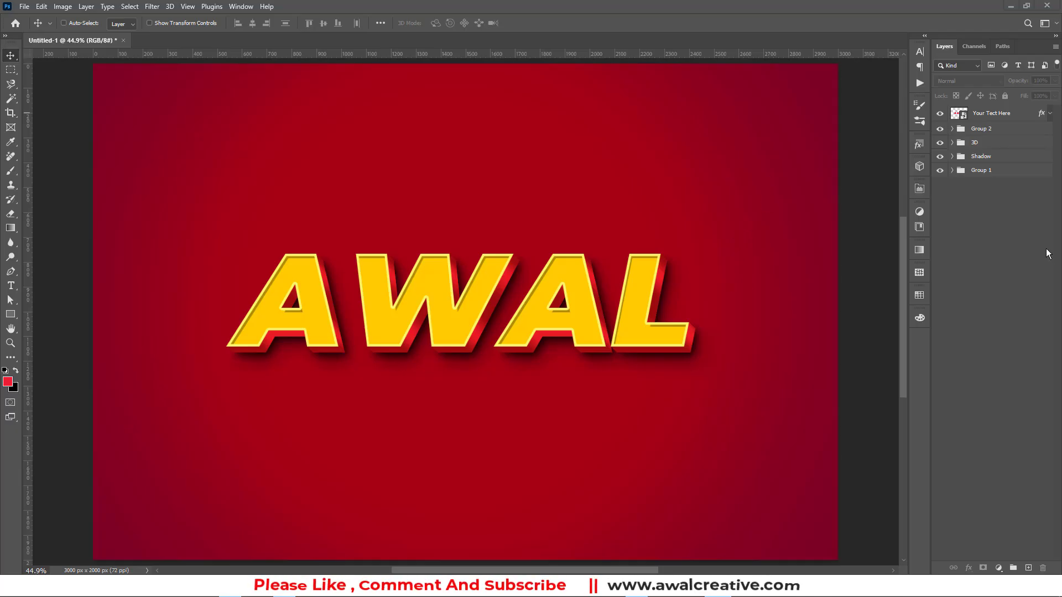
Show the Actions list and expand the AC 3D Text Effect set
click(1003, 245)
click(241, 7)
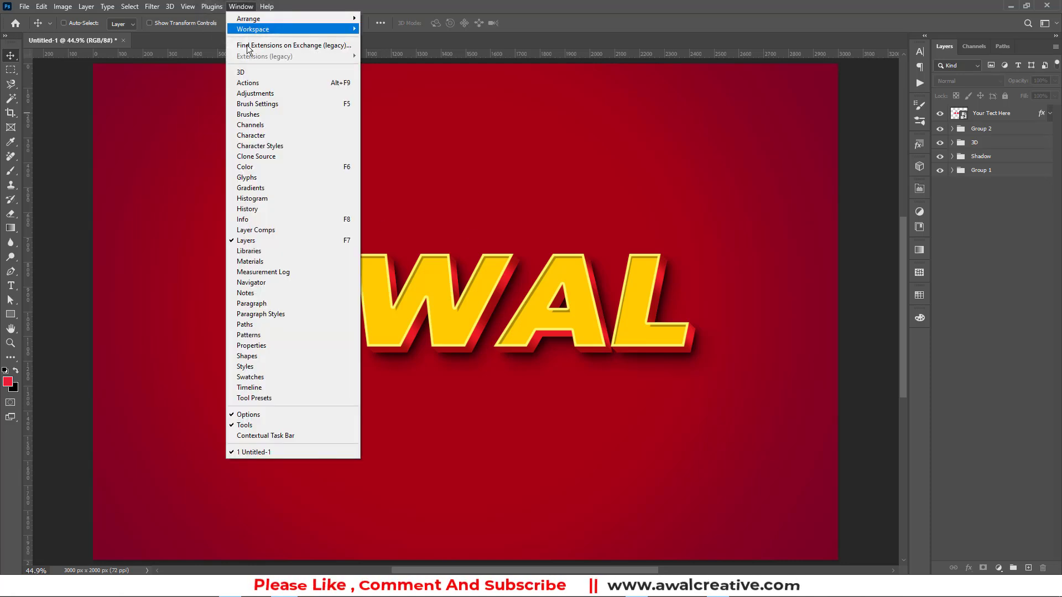
click(247, 82)
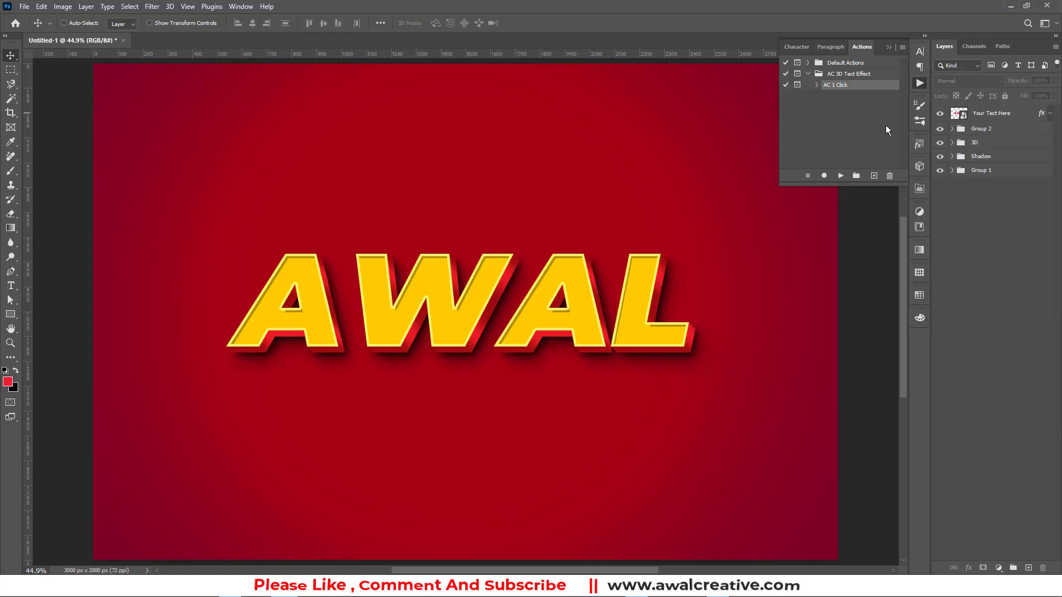
click(808, 76)
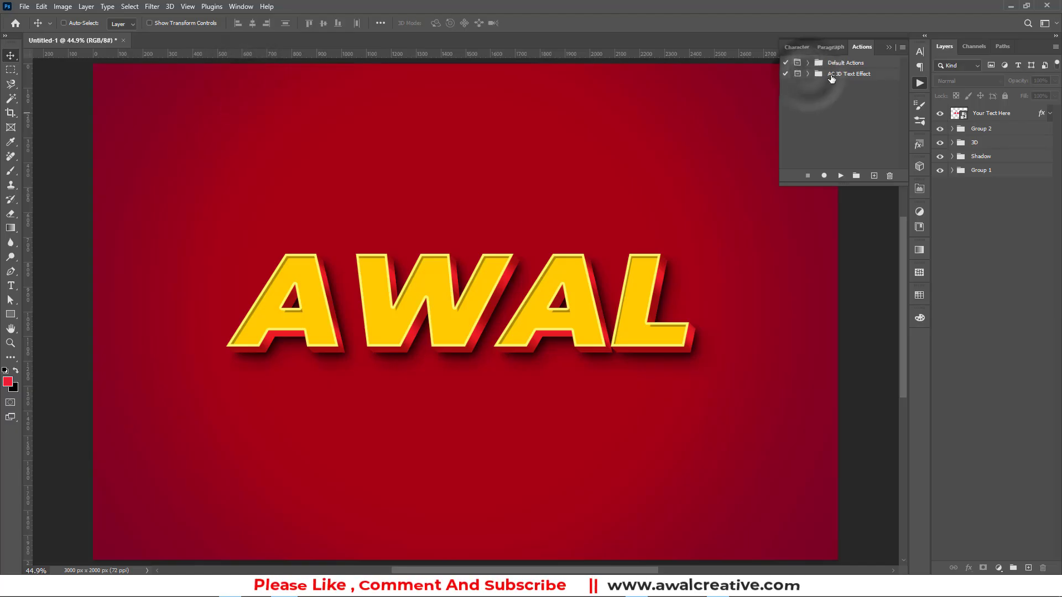
click(872, 75)
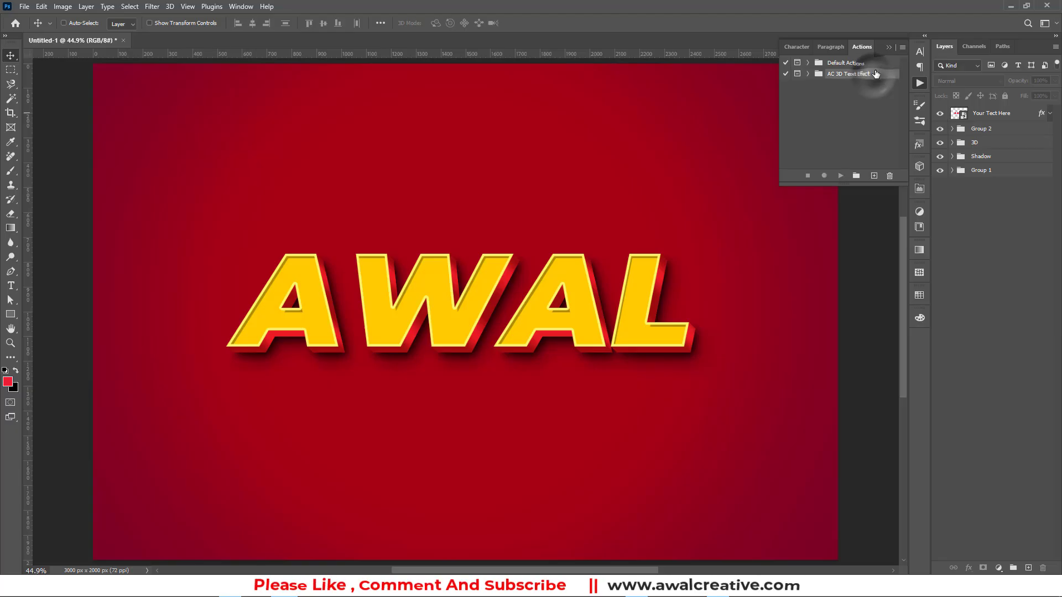
click(808, 75)
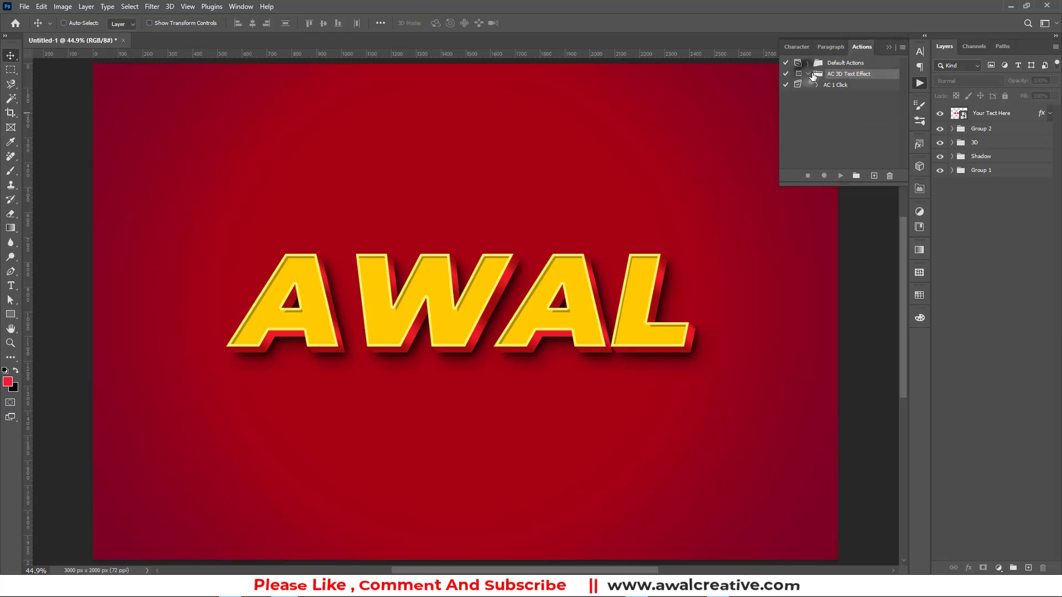
Run the AC 1 Click action, continue past its message, and put the actions list away
click(840, 85)
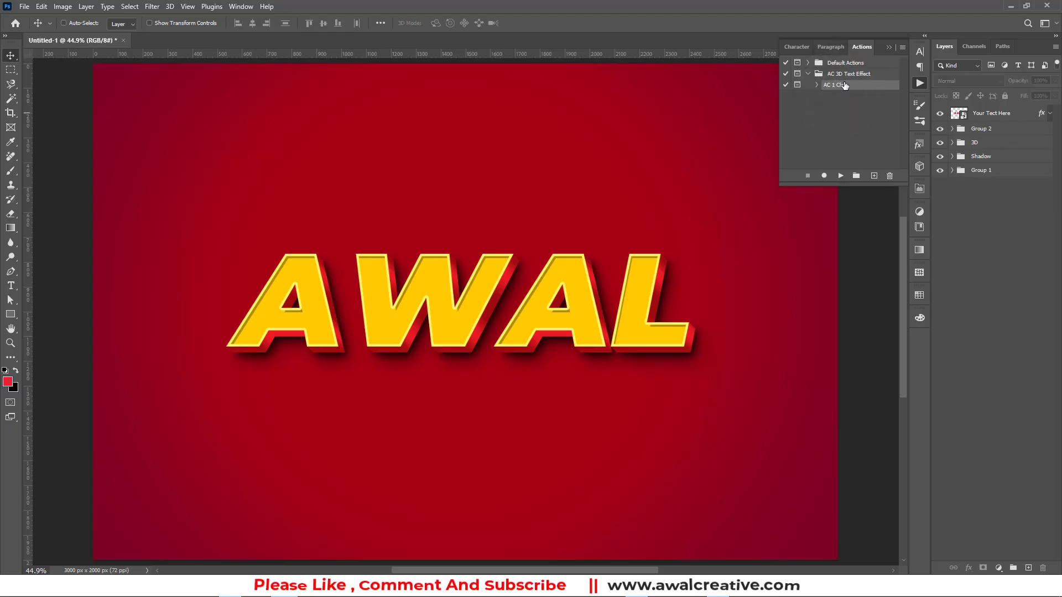
click(838, 85)
click(839, 176)
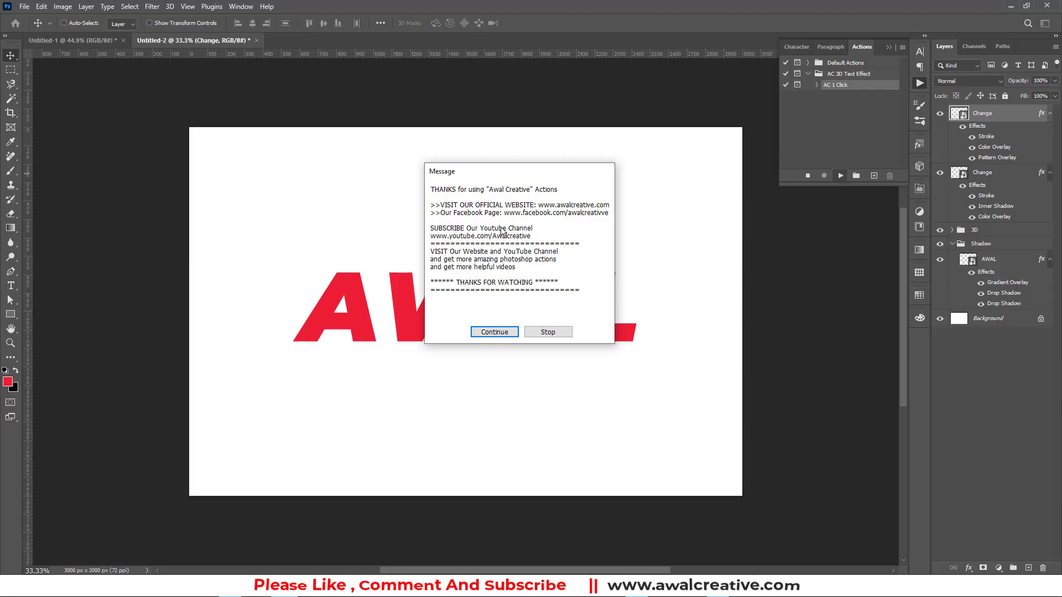
click(494, 334)
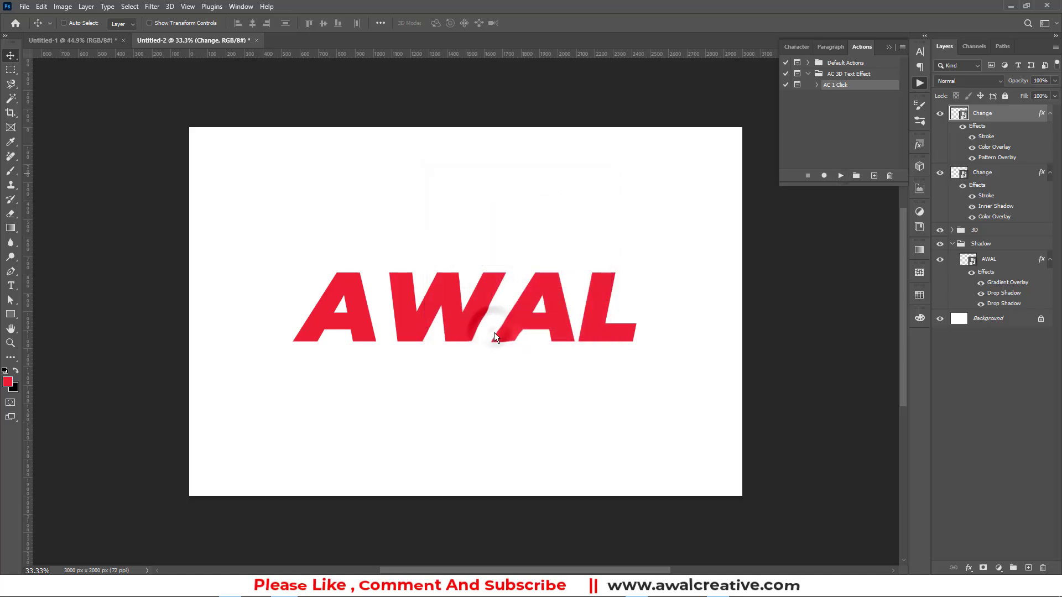
click(889, 48)
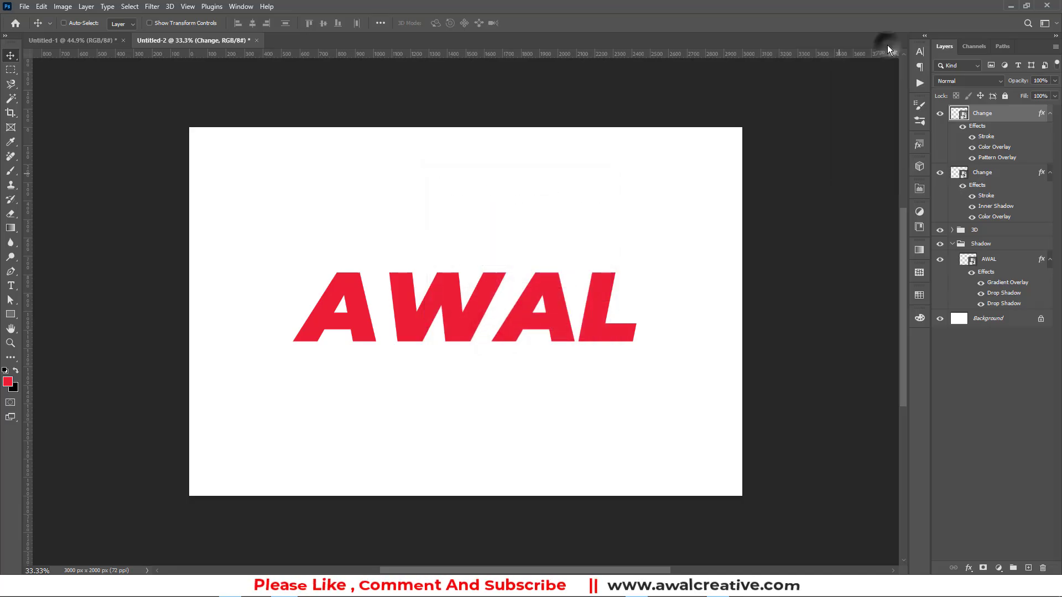
Collapse the effects lists of both Change layers and the AWAL layer, and collapse the Shadow group
click(1050, 116)
click(1050, 131)
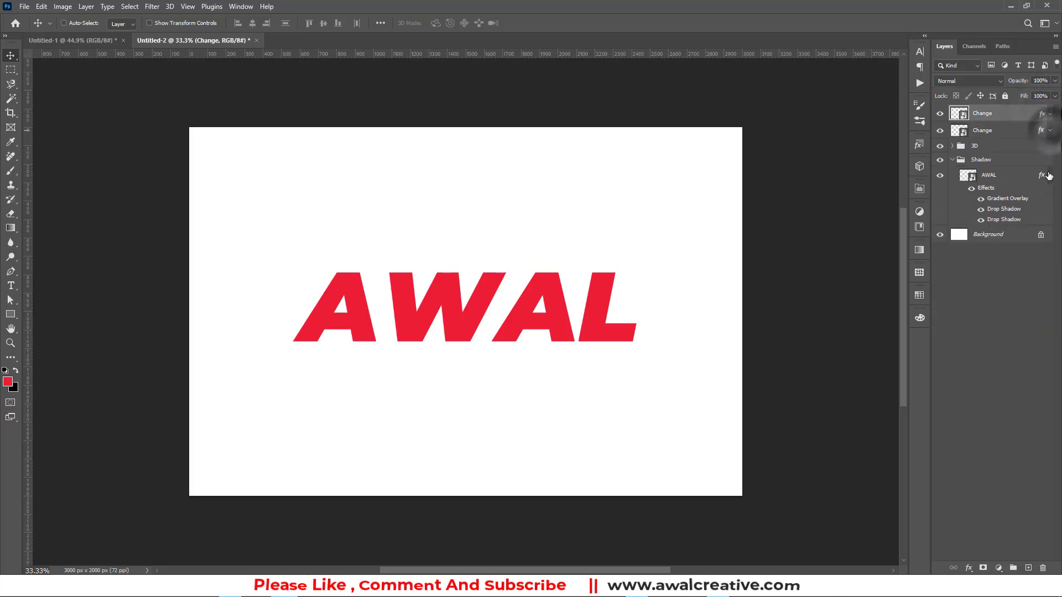
click(1050, 175)
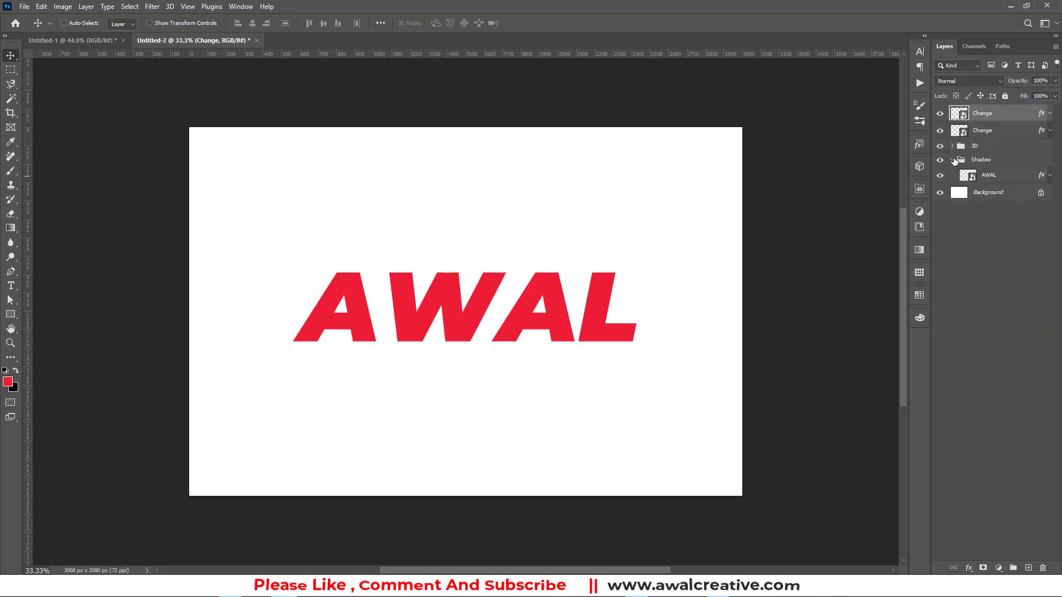
click(952, 159)
Hide and show the uppermost Change layer to refresh the text effect, and deselect all layers
click(940, 113)
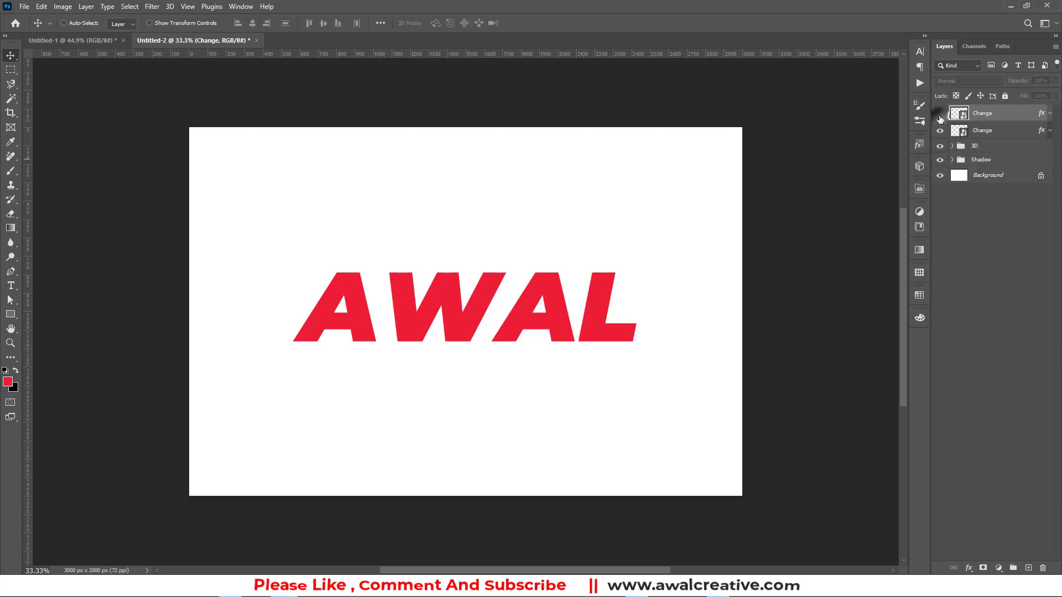
click(939, 114)
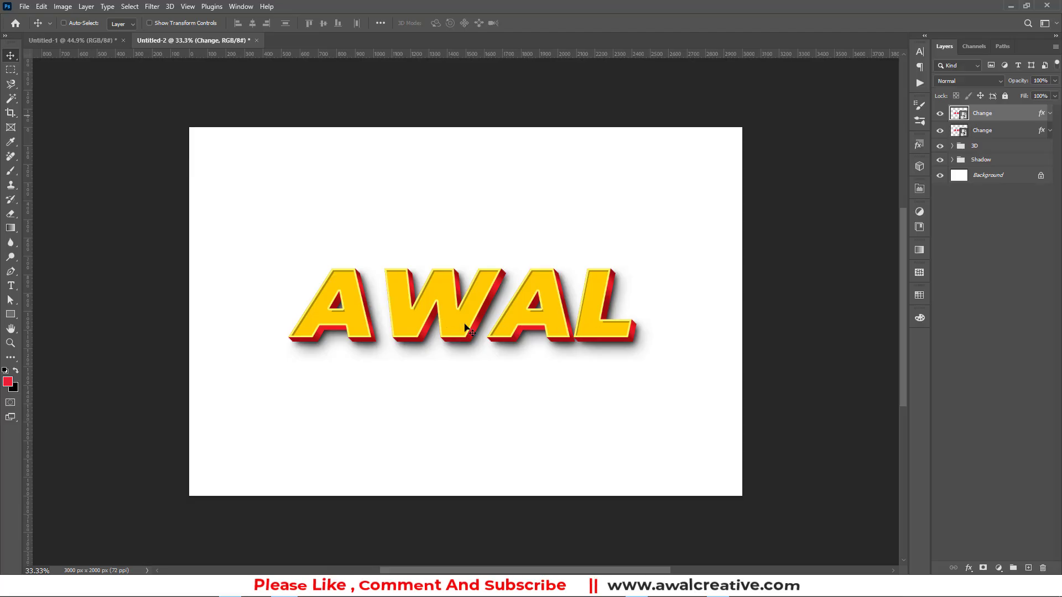
click(1007, 277)
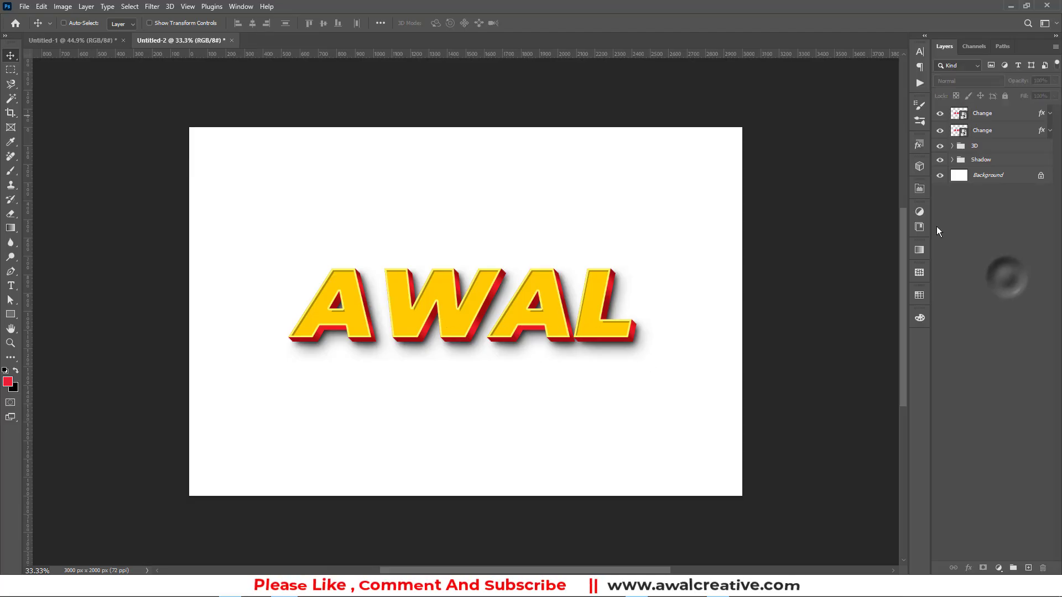
Add a Solid Color fill layer with colour 7a0026 directly above the Background layer and refresh the canvas preview
click(986, 174)
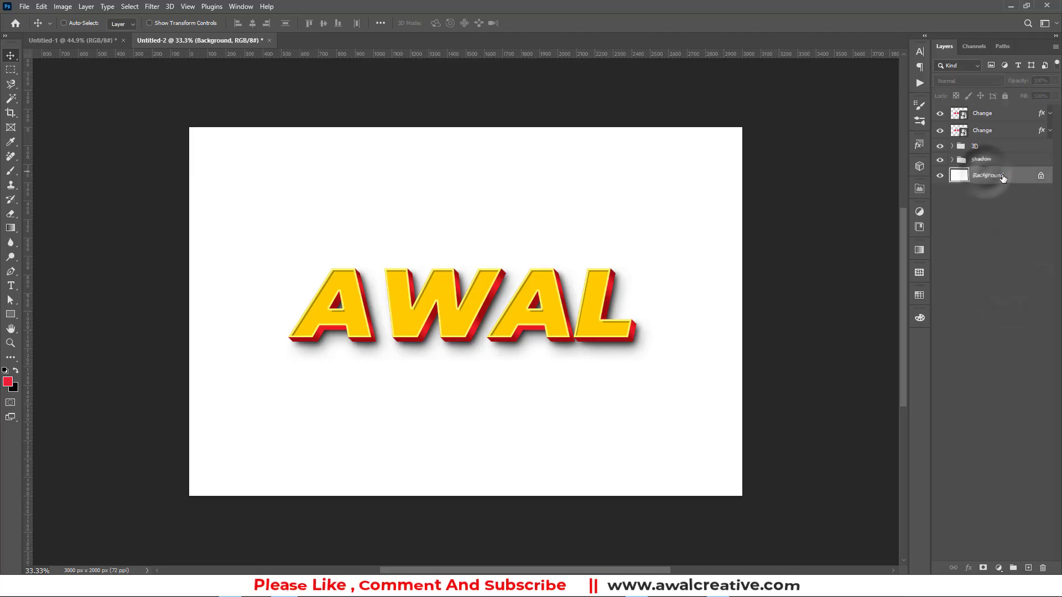
click(998, 568)
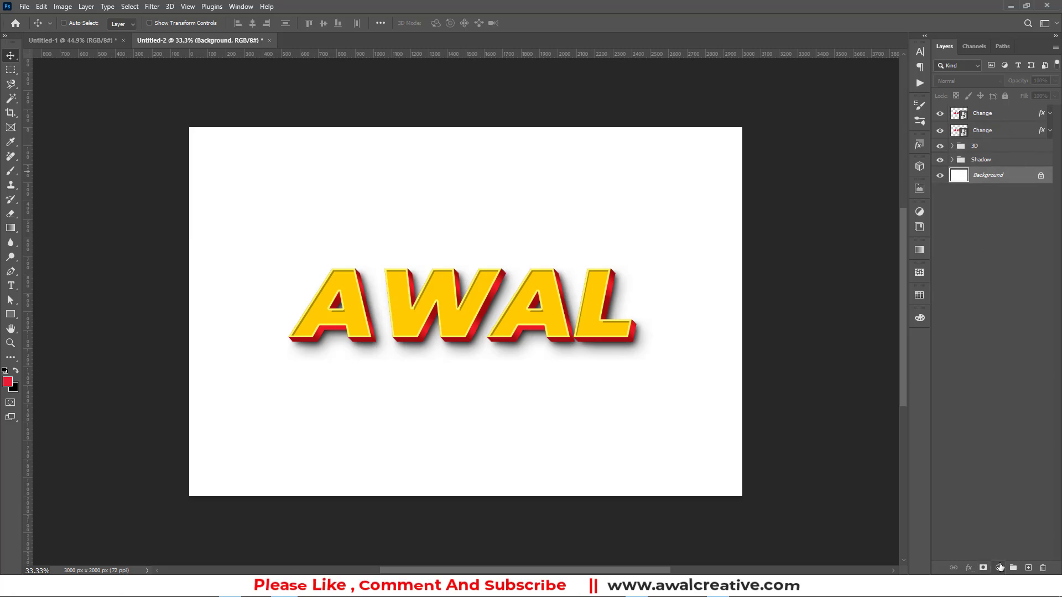
click(996, 368)
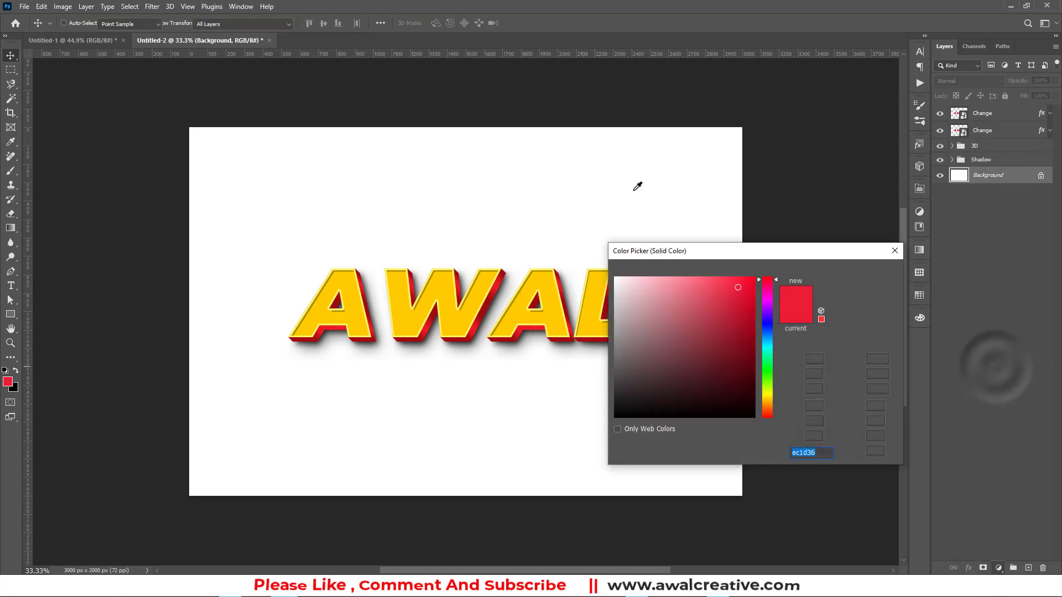
drag(712, 247, 665, 174)
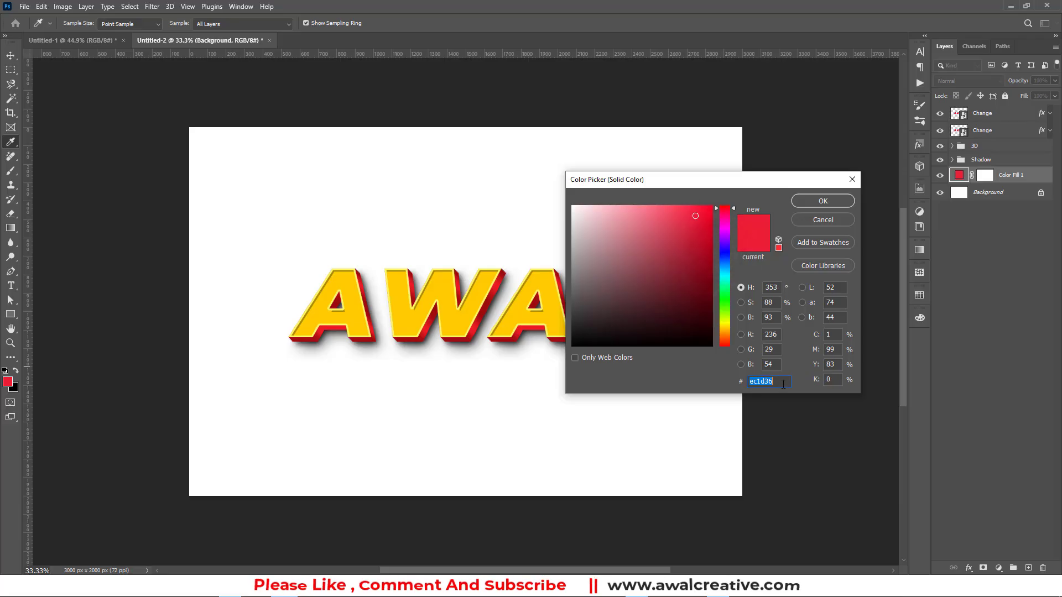
drag(782, 383, 710, 376)
text(7a)
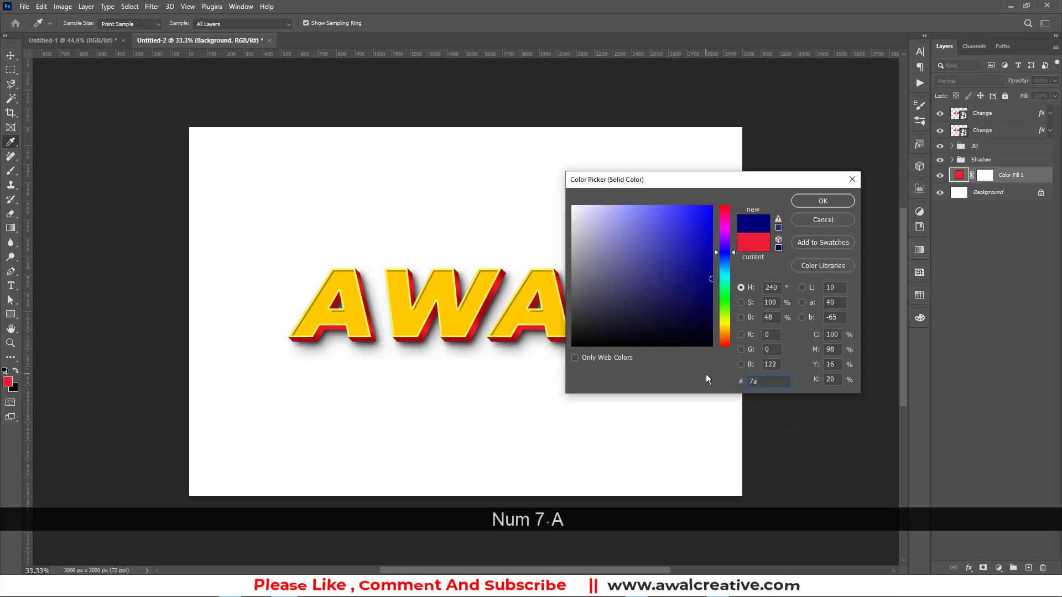
text(0026)
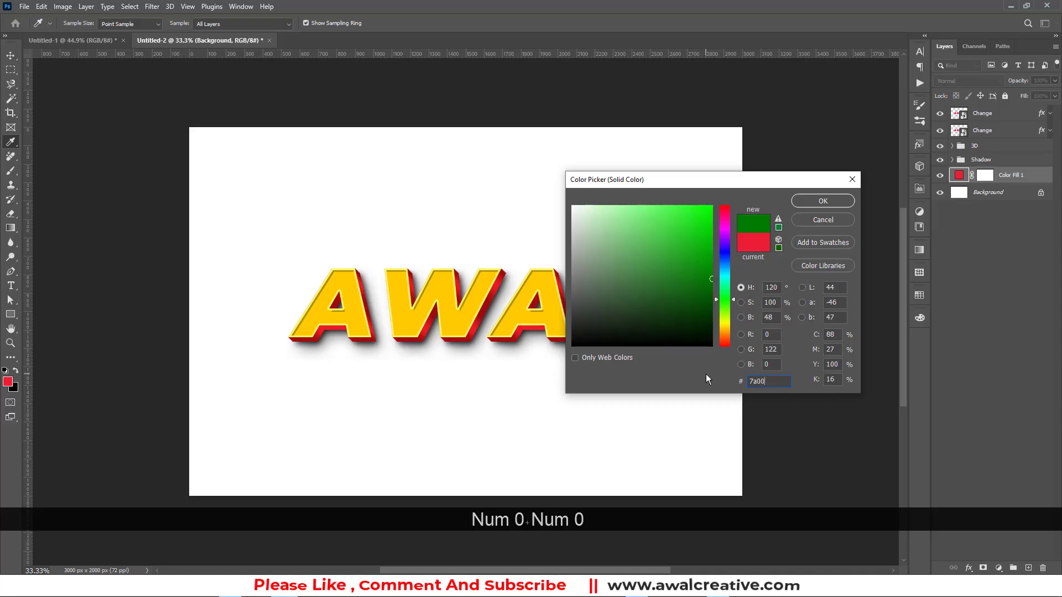
click(823, 201)
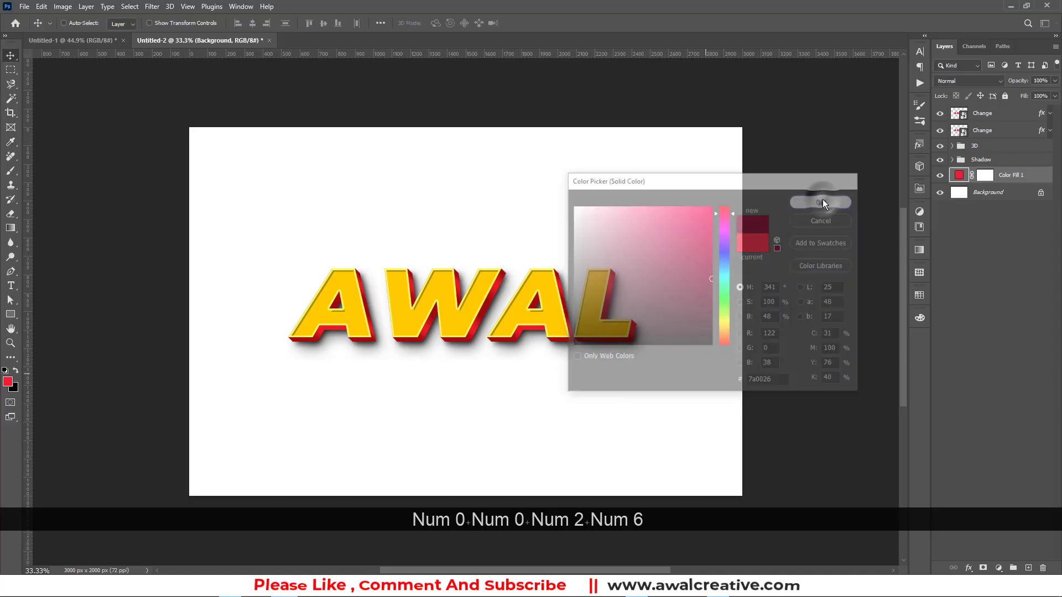
click(997, 316)
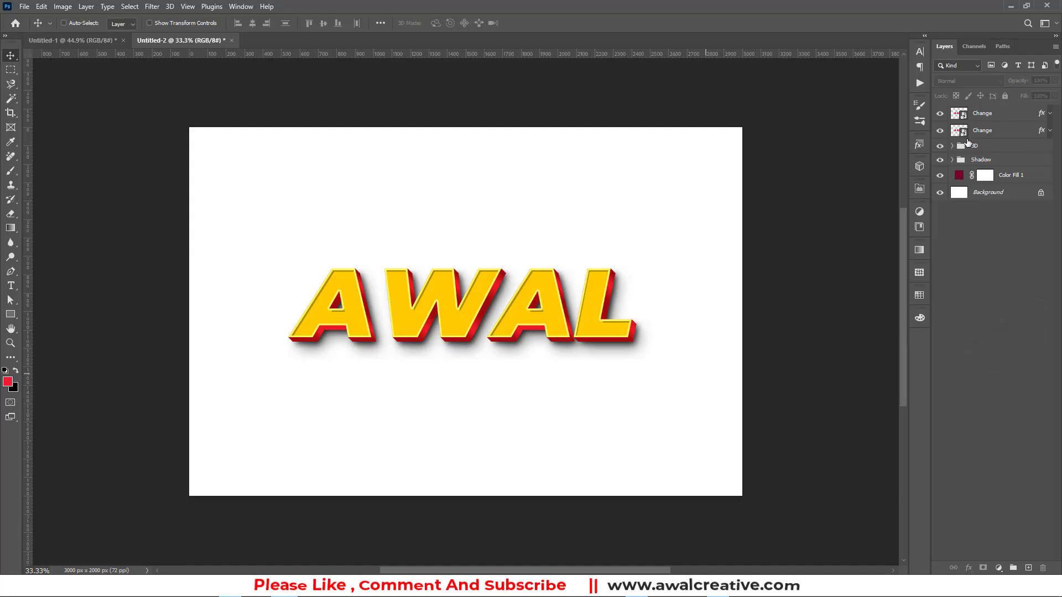
click(939, 115)
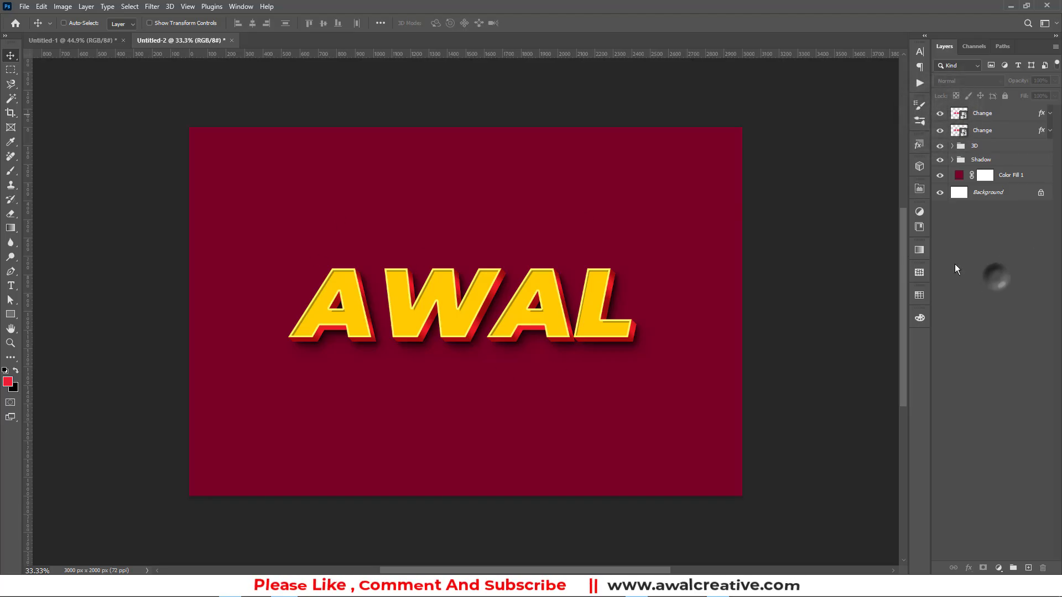
Activate the Brush tool and check its tip settings and blending mode
click(10, 173)
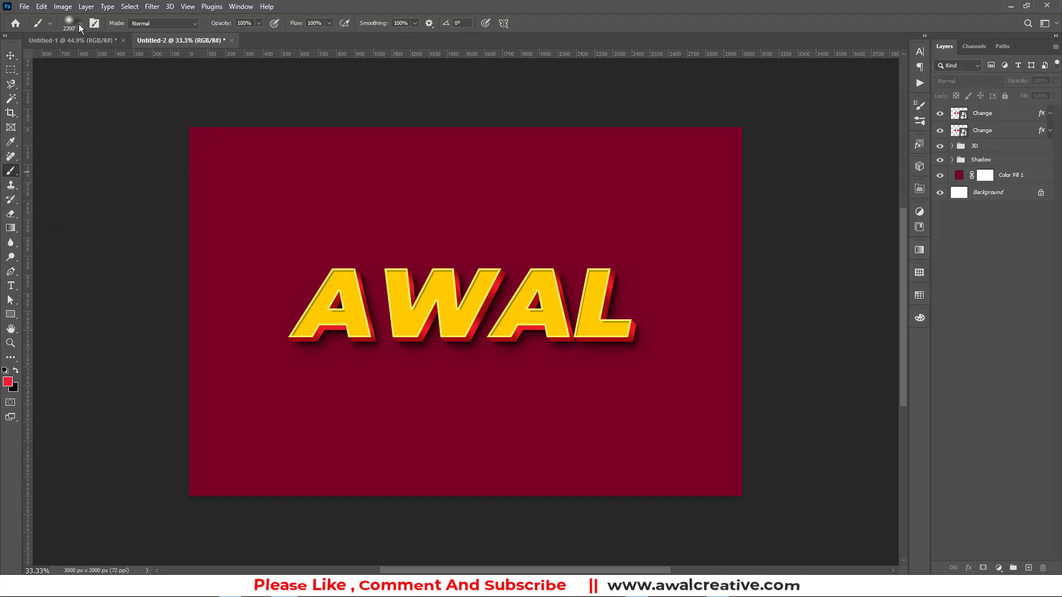
click(78, 24)
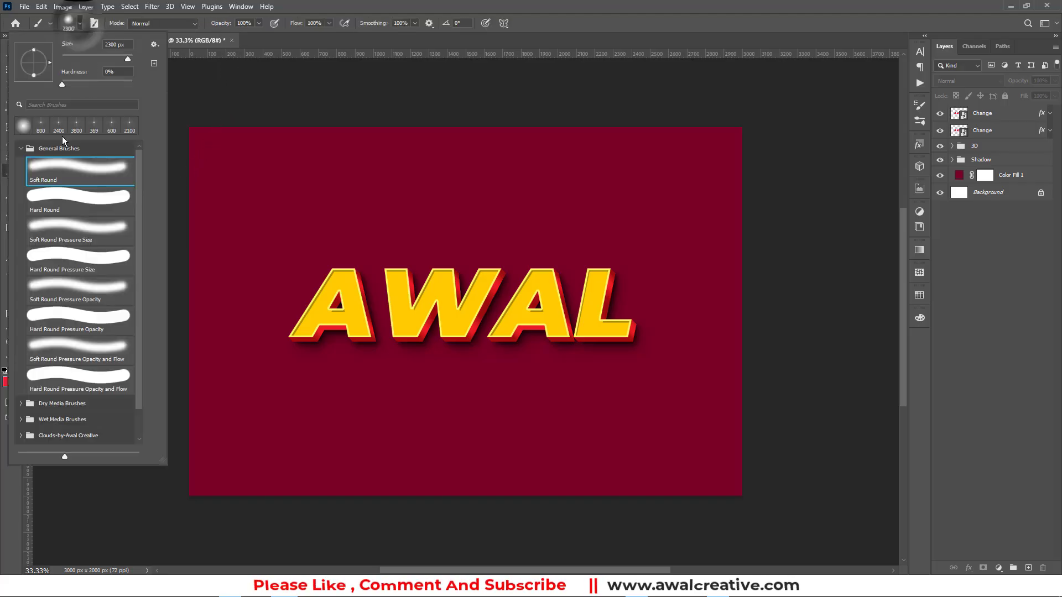
click(354, 4)
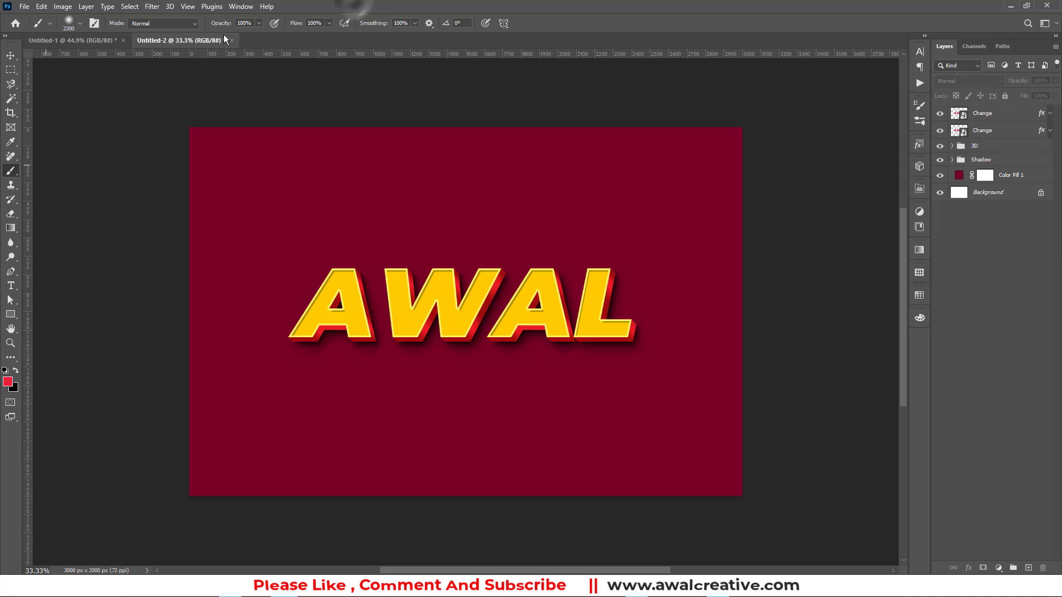
click(197, 25)
click(151, 31)
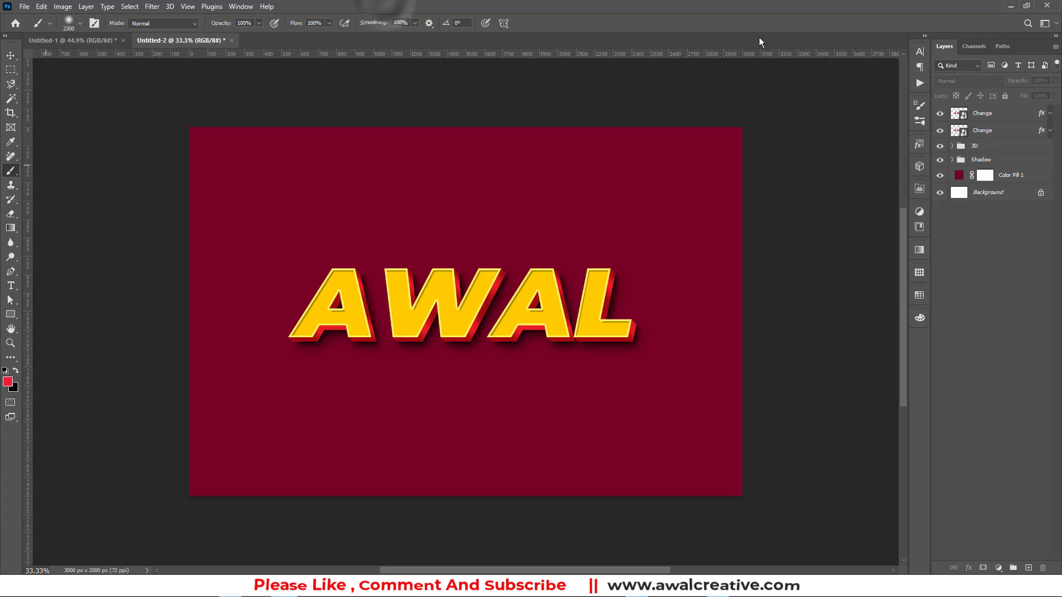
Create a new empty layer above Color Fill 1 and confirm ec1d36 as the foreground colour
click(1012, 179)
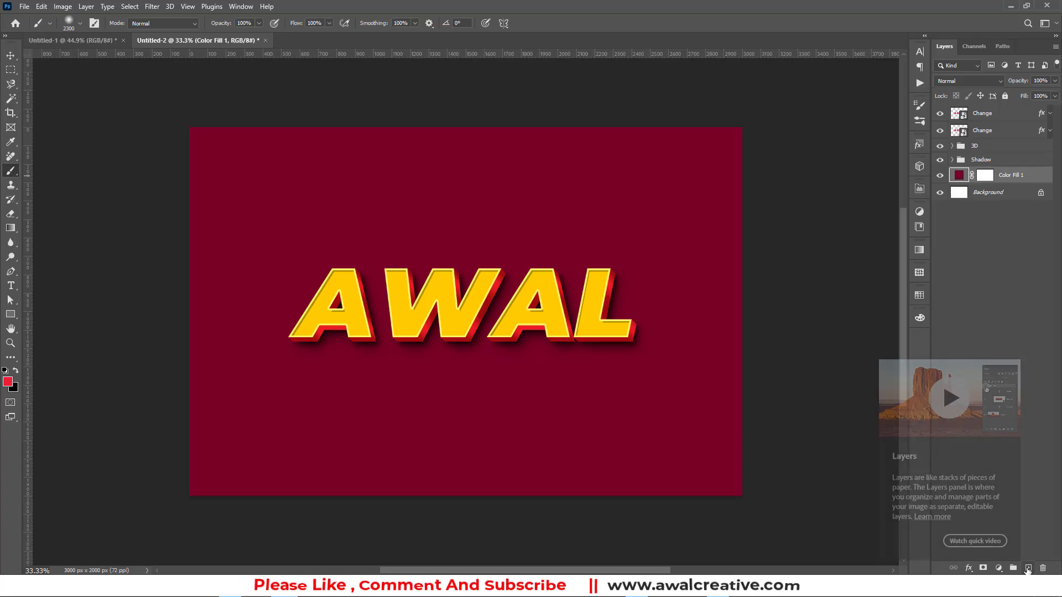
click(1028, 568)
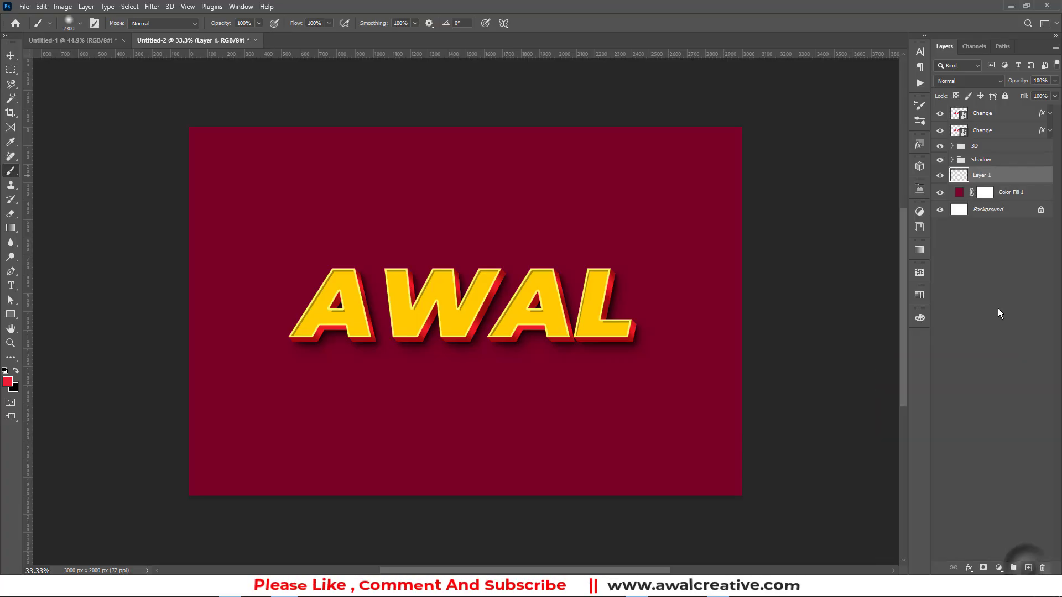
click(6, 384)
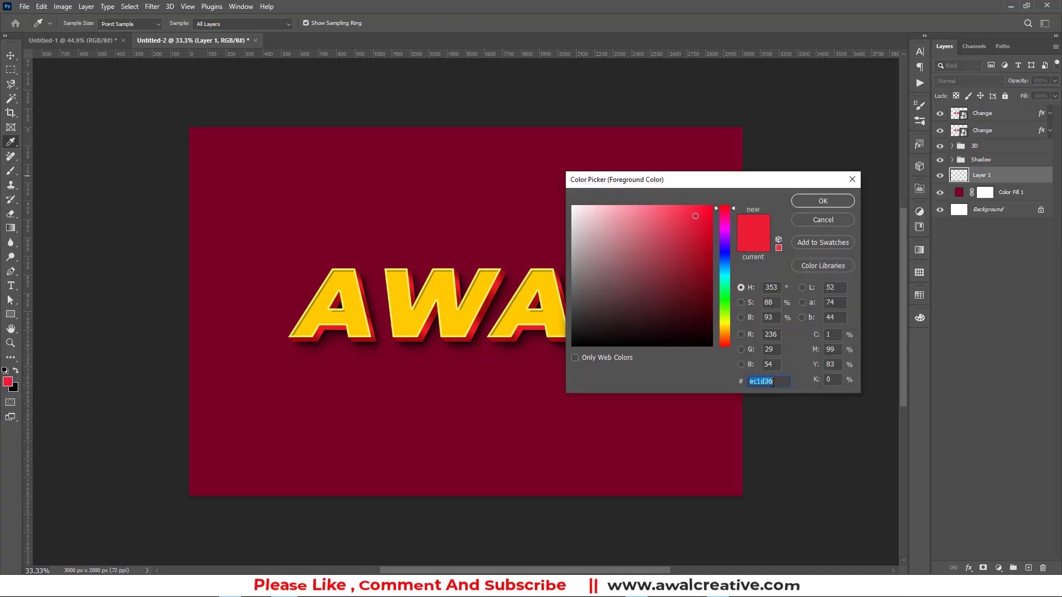
drag(778, 381, 746, 383)
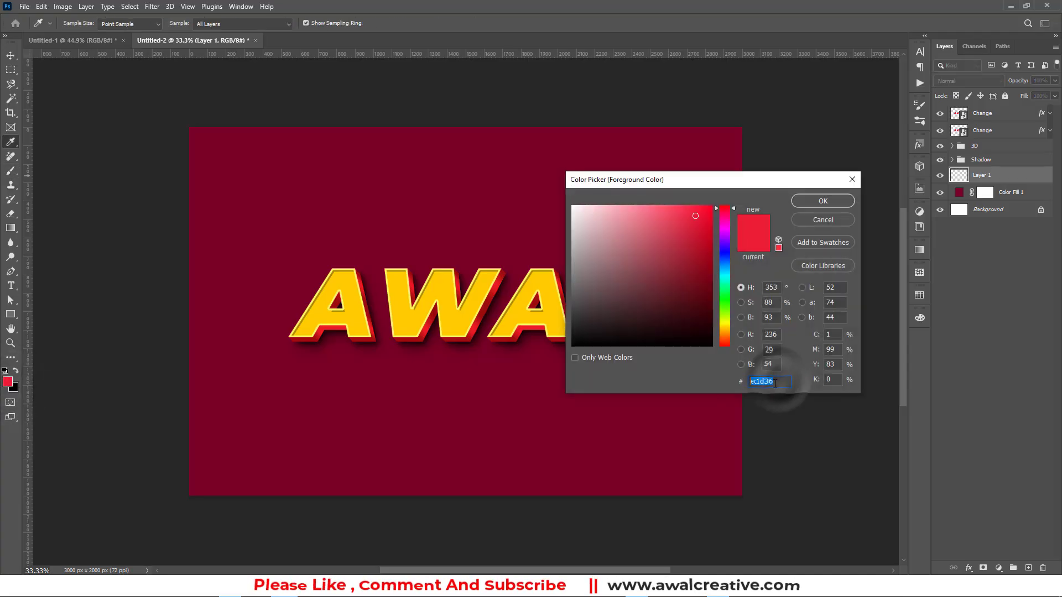
click(821, 200)
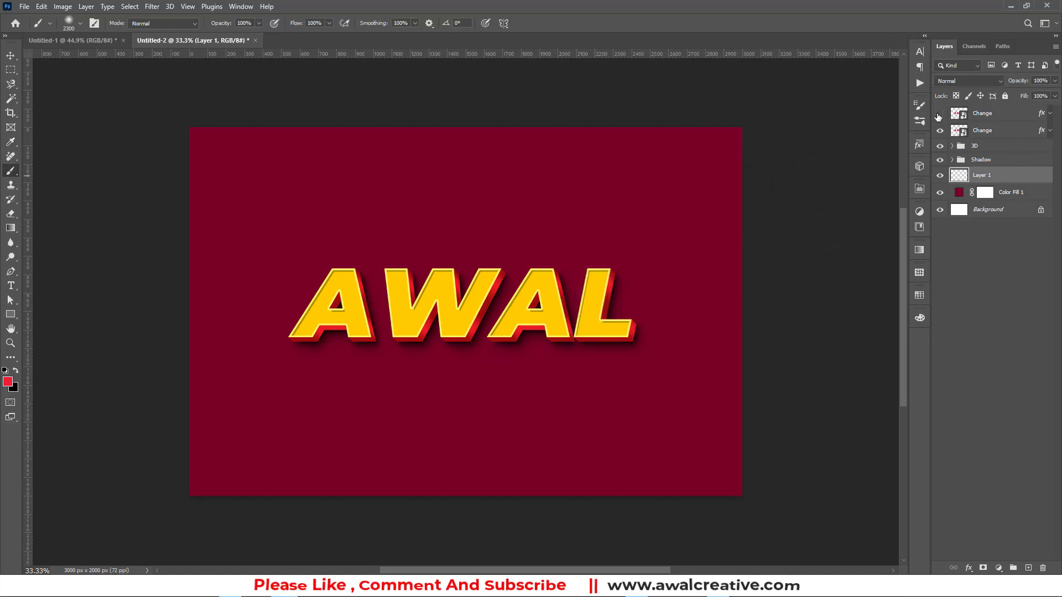
Enlarge the soft brush to 2600 px and paint a red glow behind the AWAL text on Layer 1
click(964, 178)
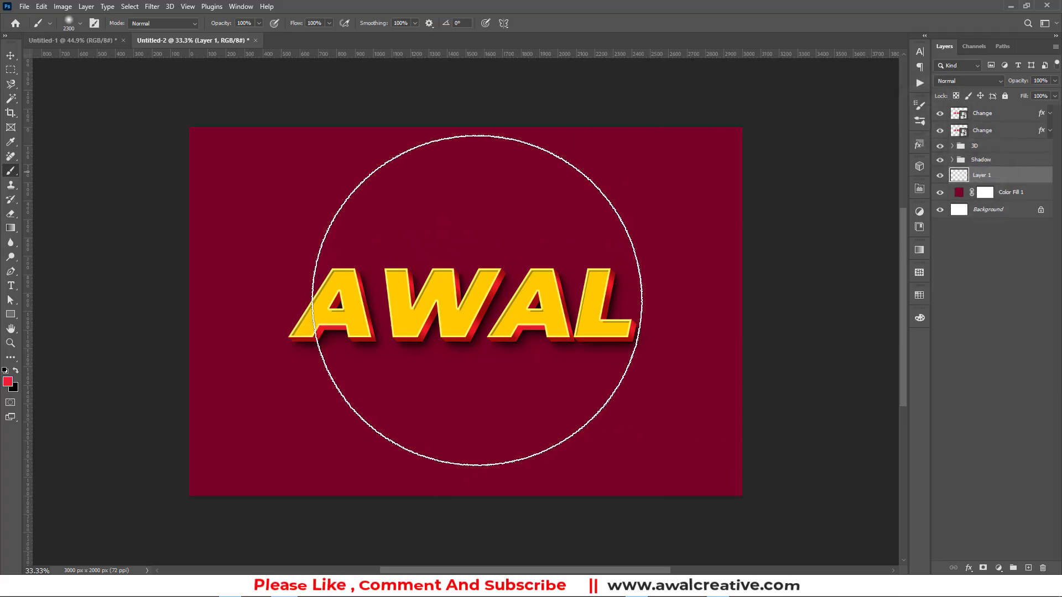
key(bracketright)
key(bracketright)
key(bracketright)
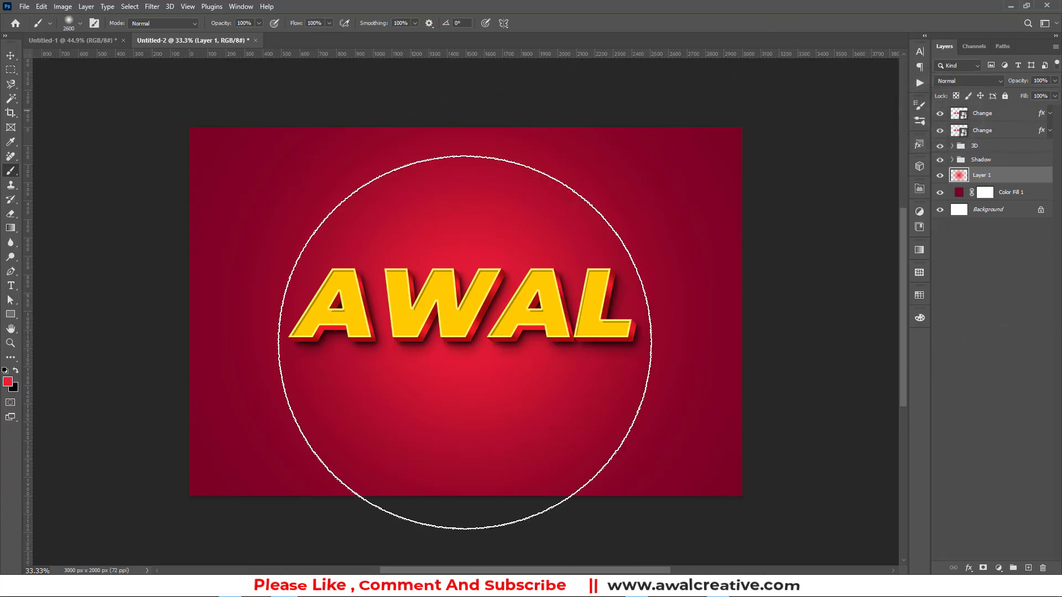
click(994, 350)
key(ctrl+KP_0)
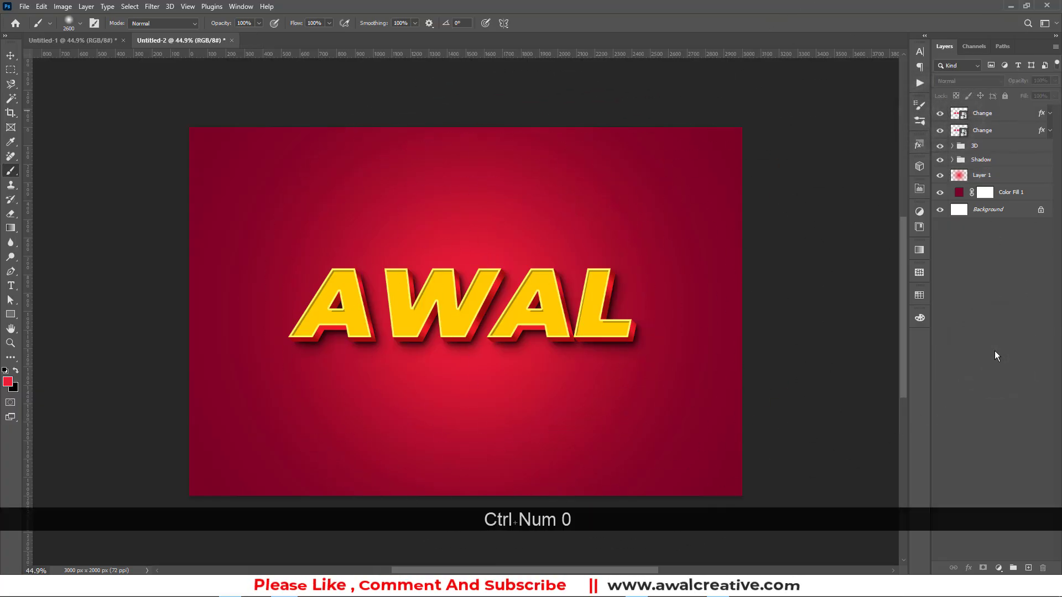
Examine the loaded AC 3D Text Effect action set and the finished AWAL artwork at fit-to-screen size
click(10, 55)
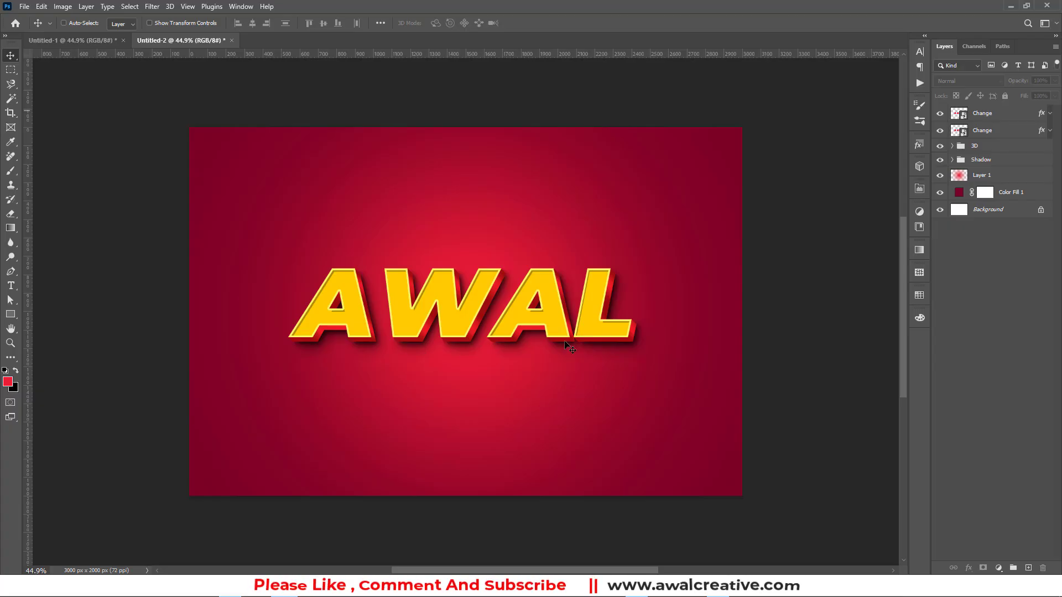
click(918, 84)
click(825, 134)
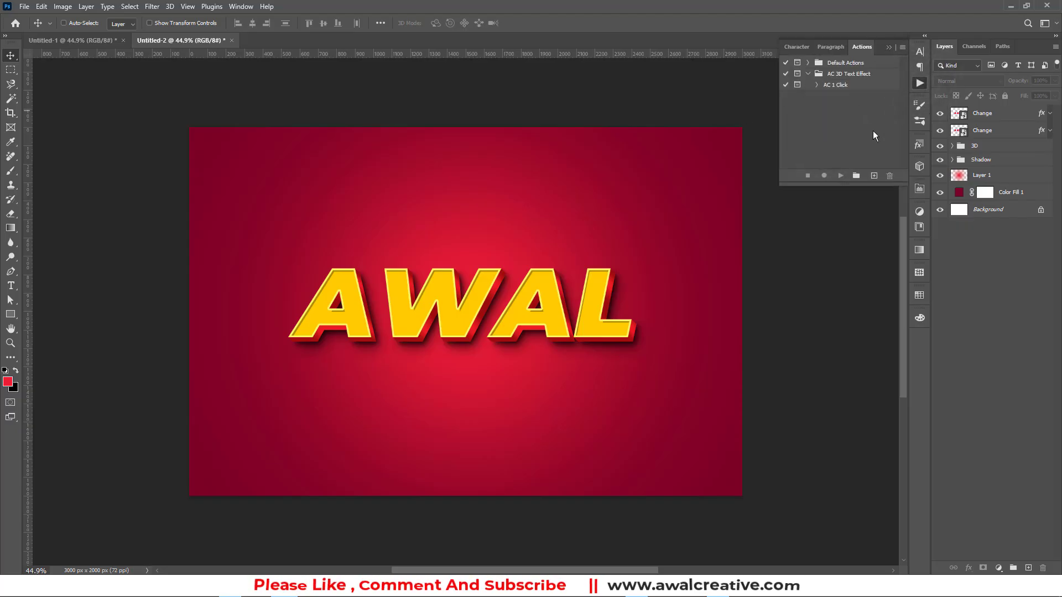
click(890, 47)
click(991, 272)
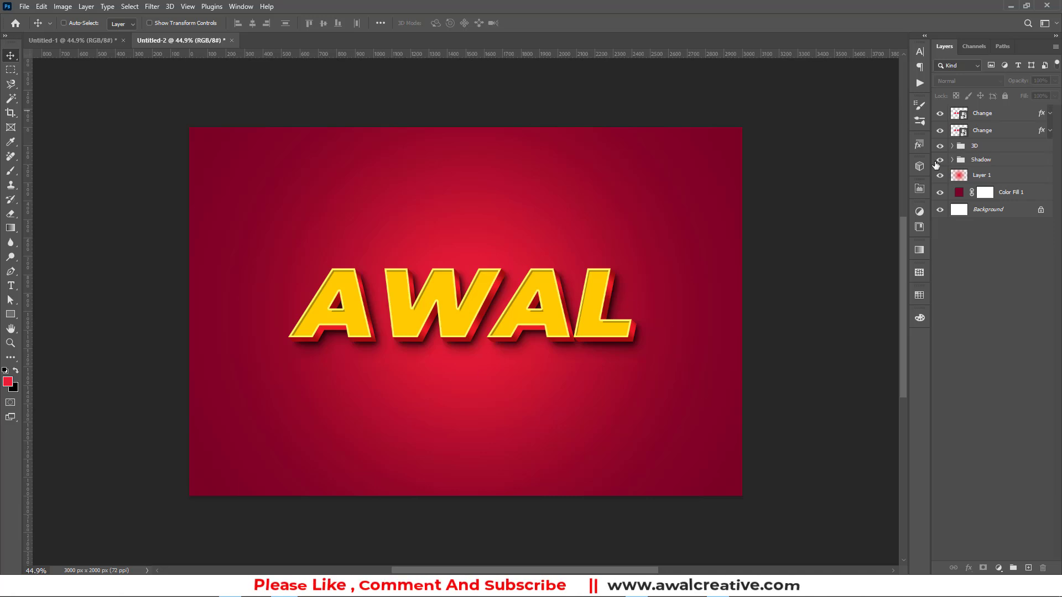
click(917, 84)
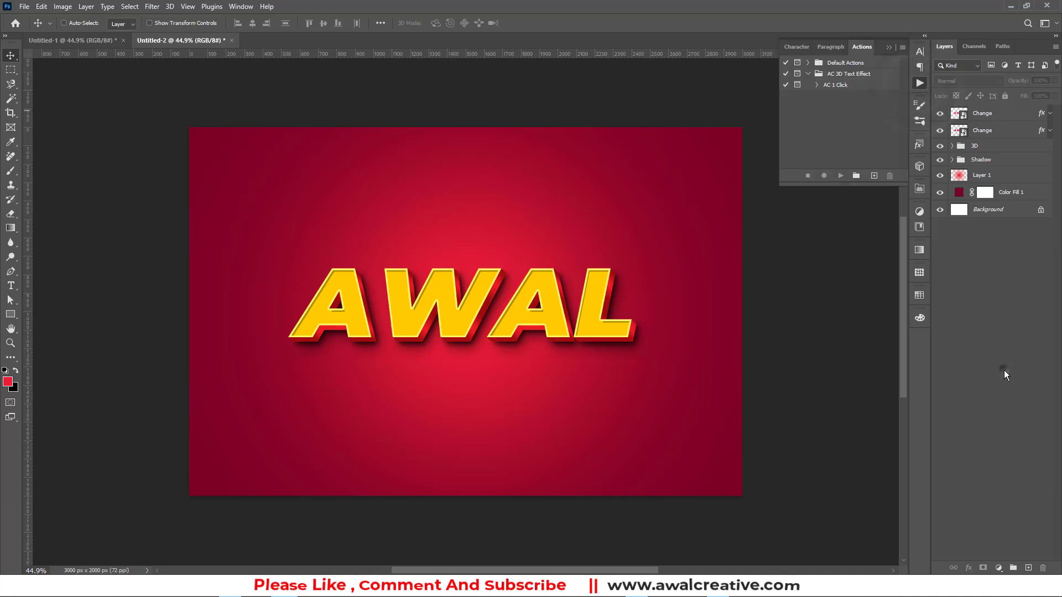
click(1004, 370)
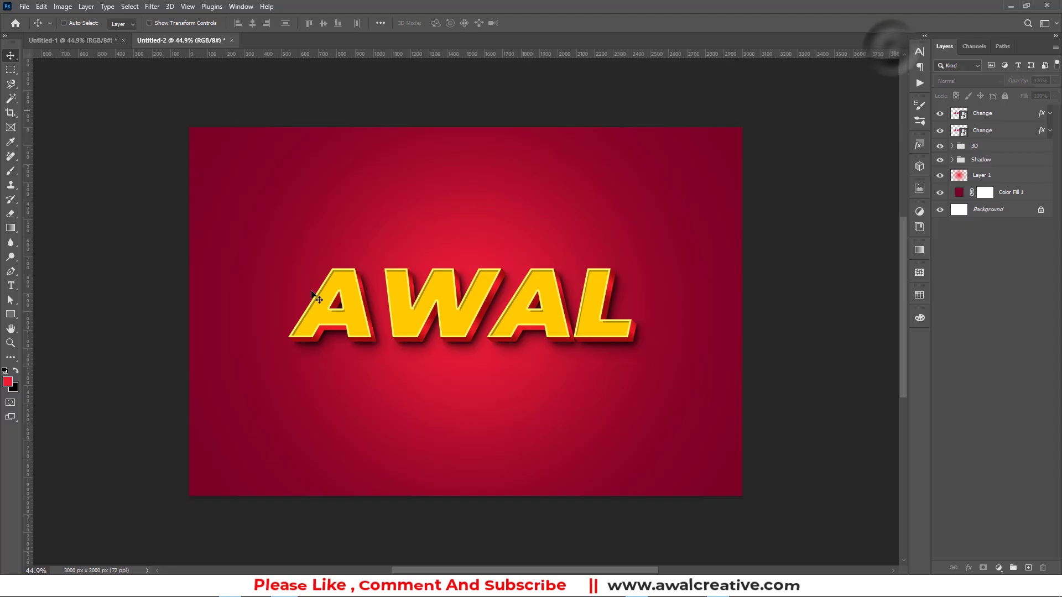
key(ctrl+KP_0)
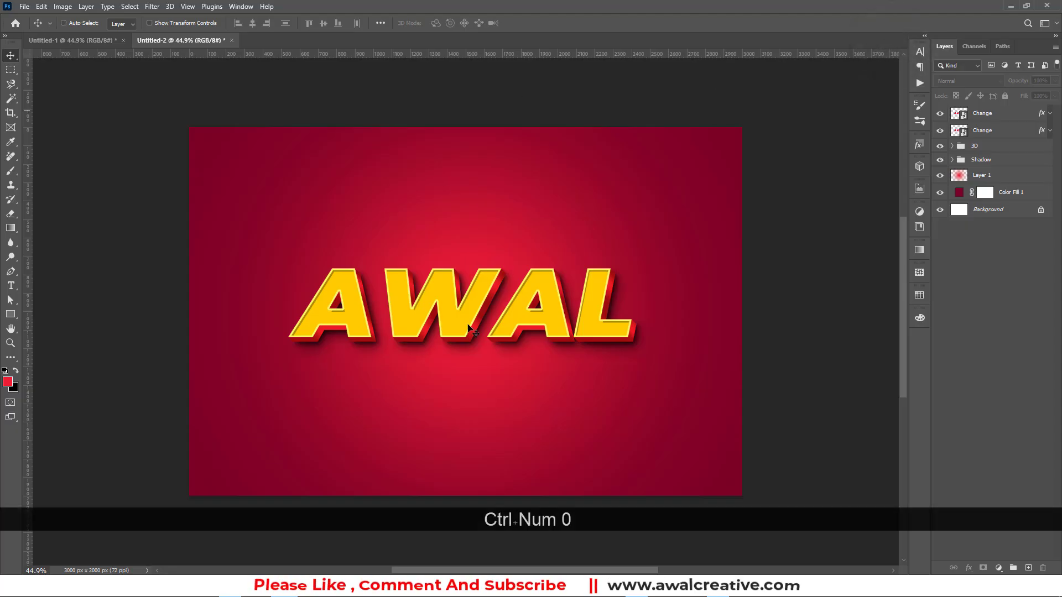
click(1000, 354)
Open the settings for creating a new document
click(24, 7)
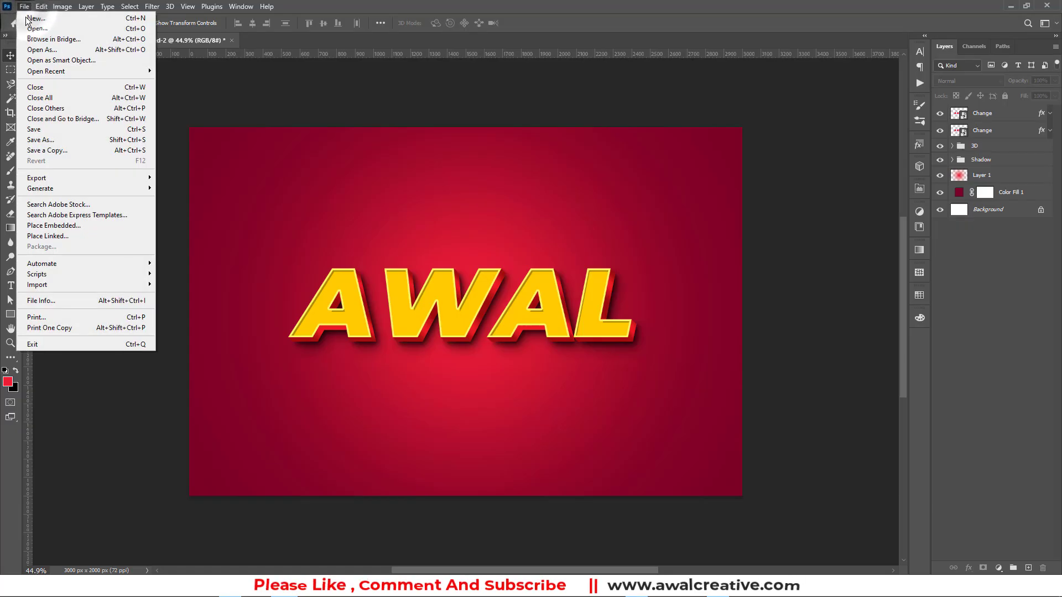
click(26, 18)
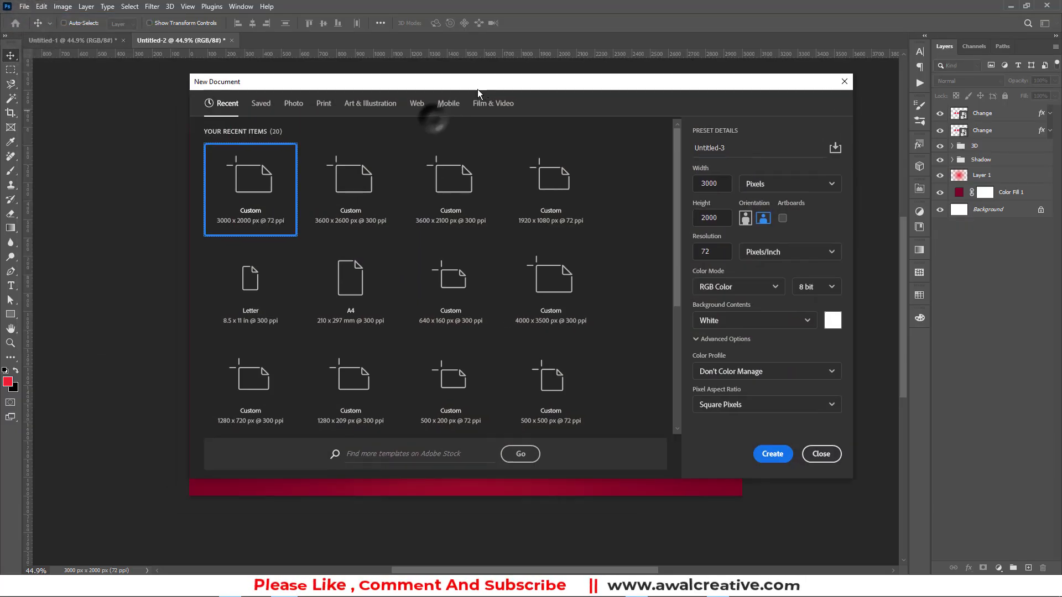
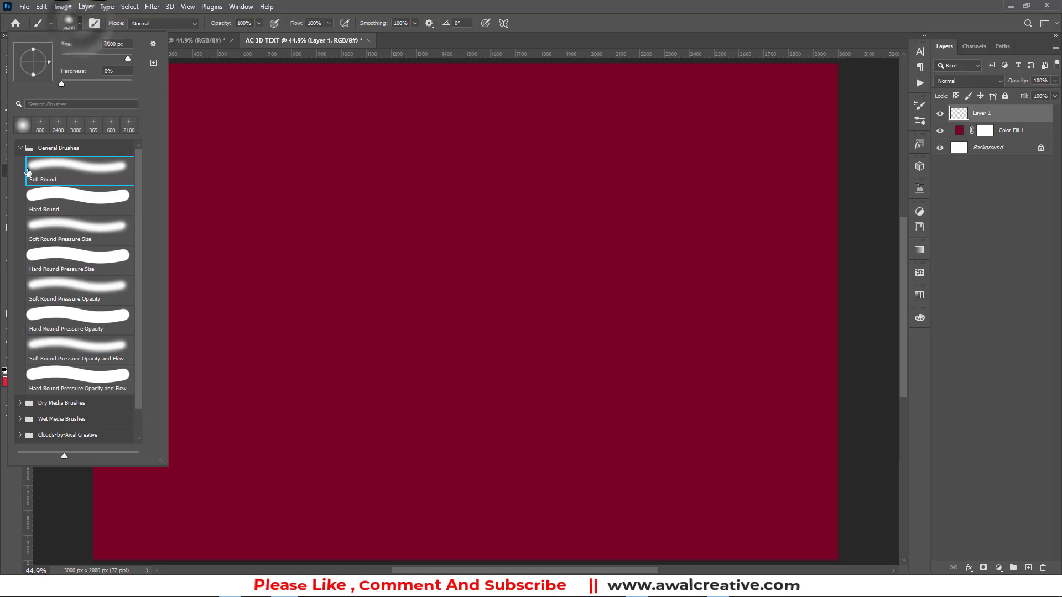
Choose the Soft Round brush from the General Brushes set for painting on Layer 1
click(20, 148)
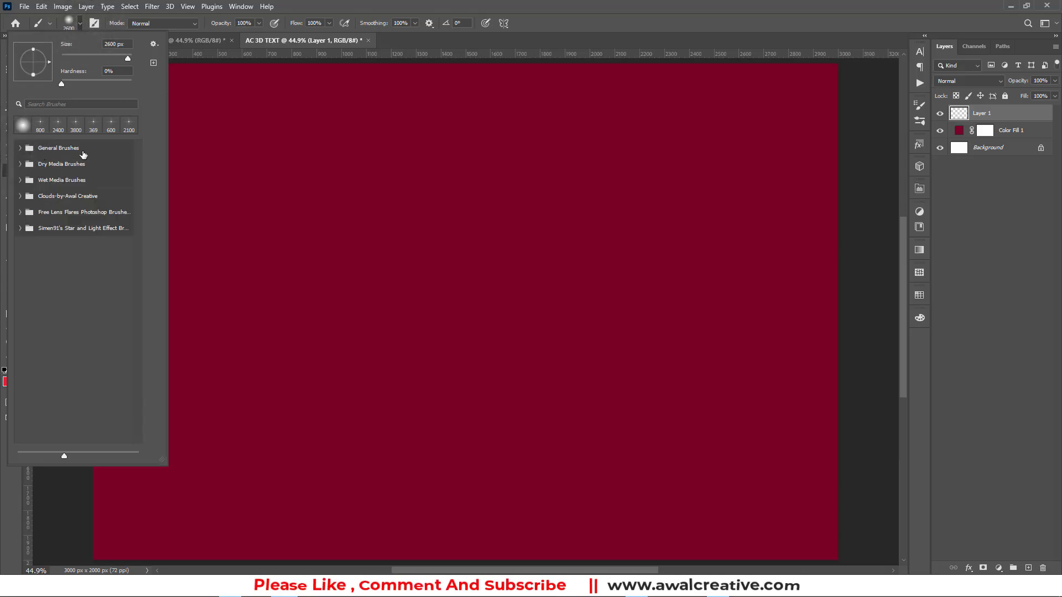
click(21, 149)
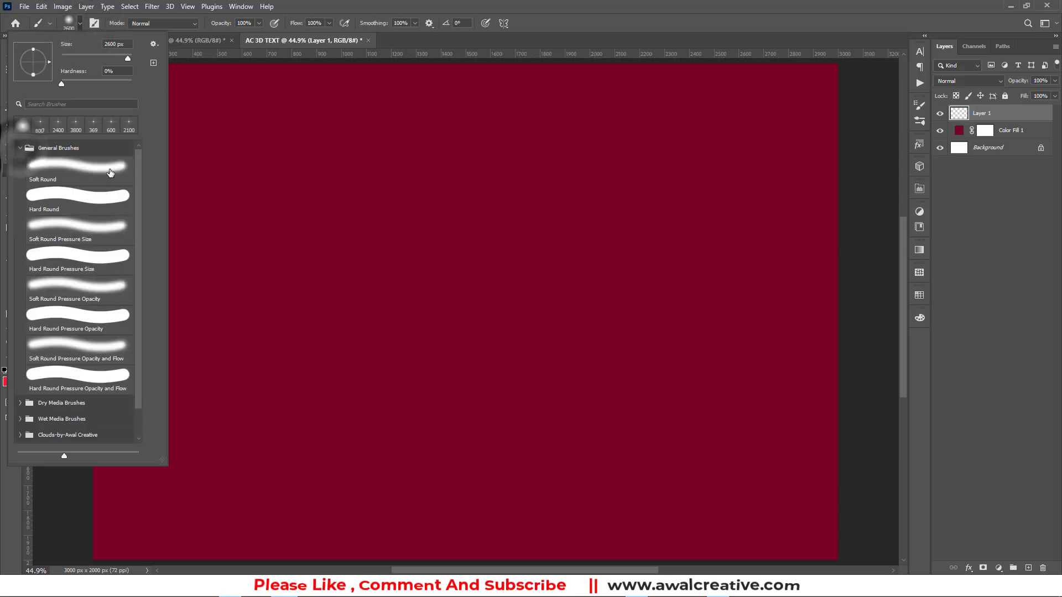
click(71, 173)
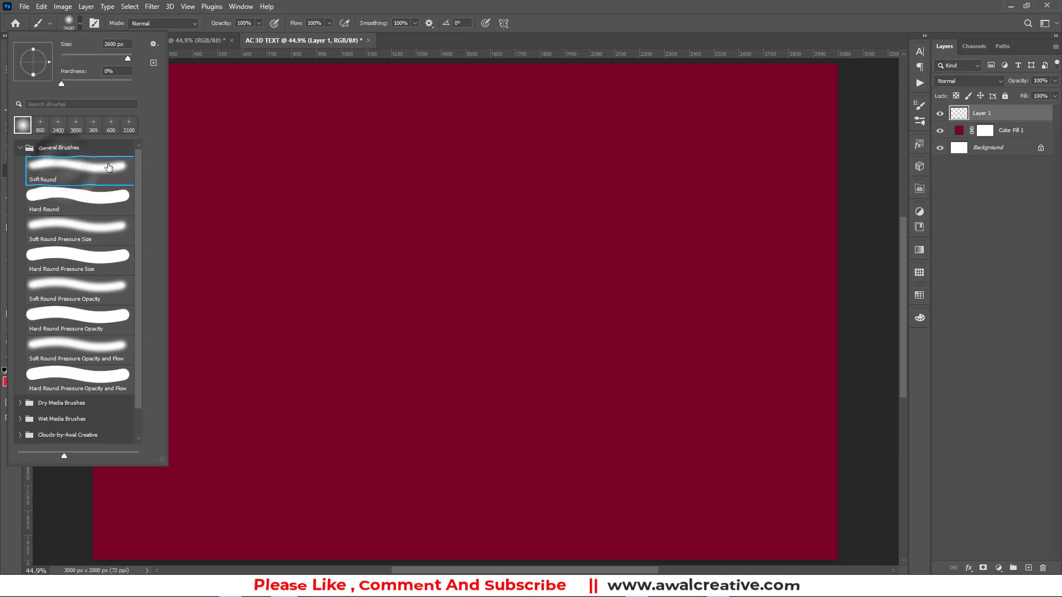
click(280, 38)
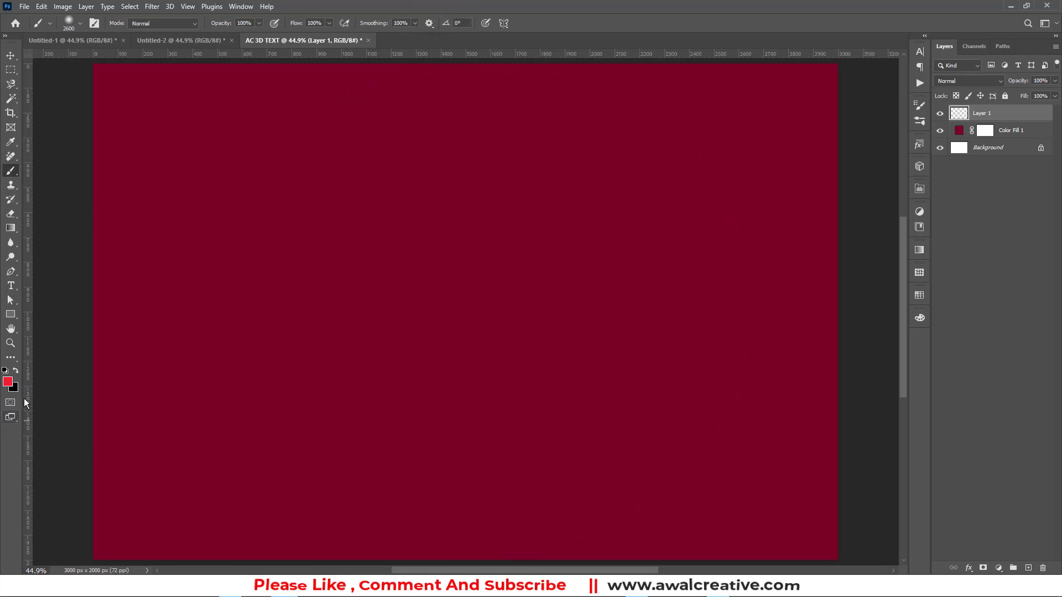
Set the foreground colour to ec1d36
click(8, 382)
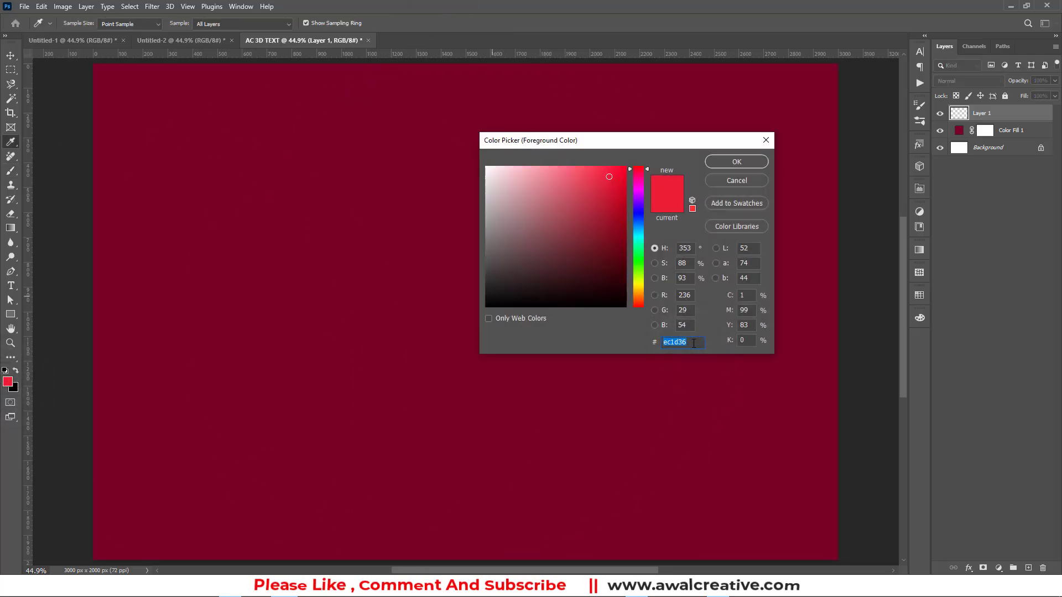
text(ec)
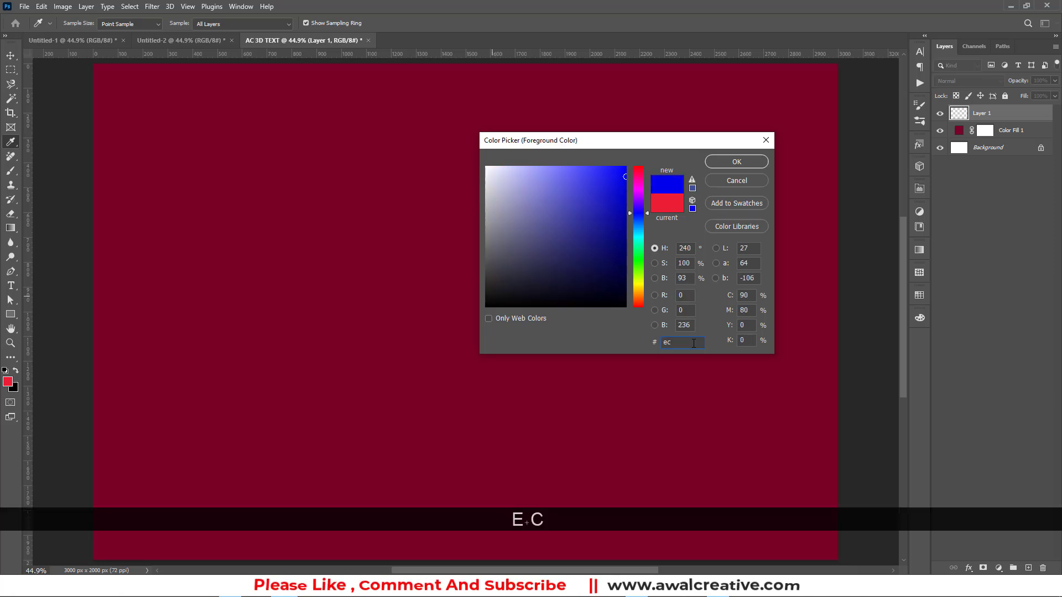
text(1)
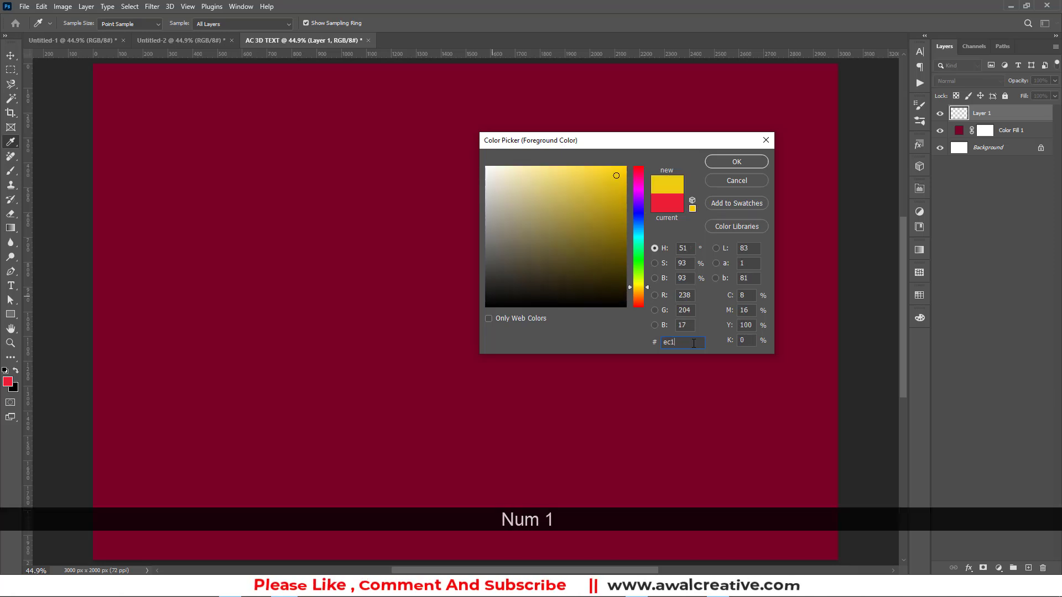
text(d3)
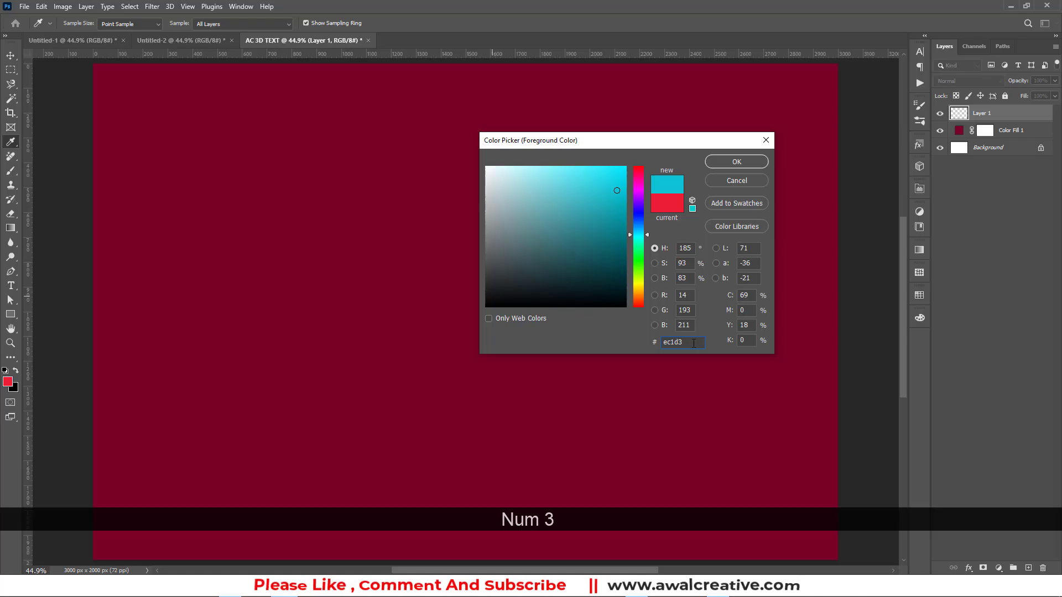
text(6)
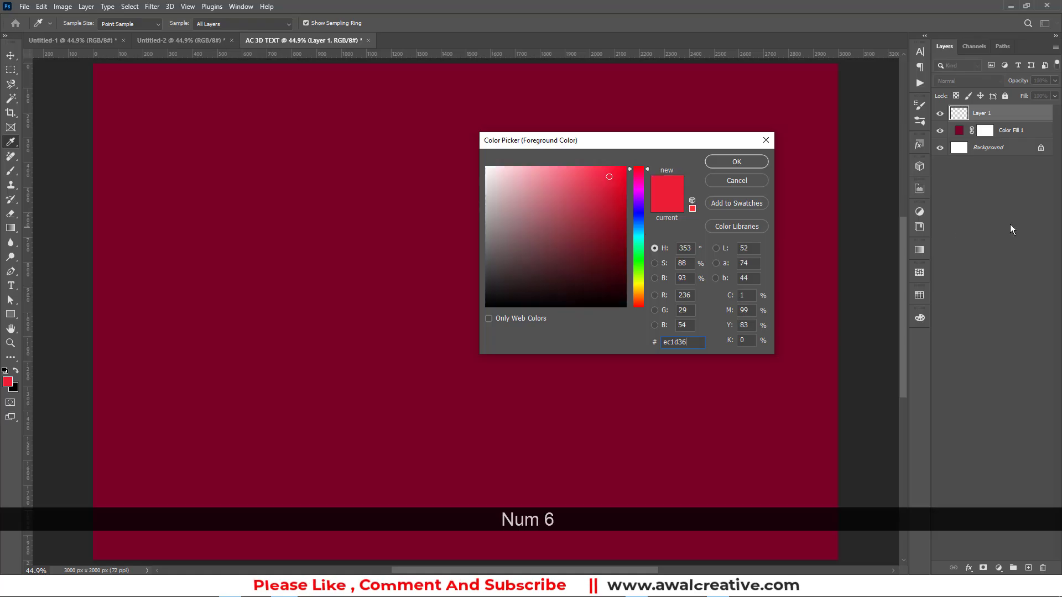
click(725, 161)
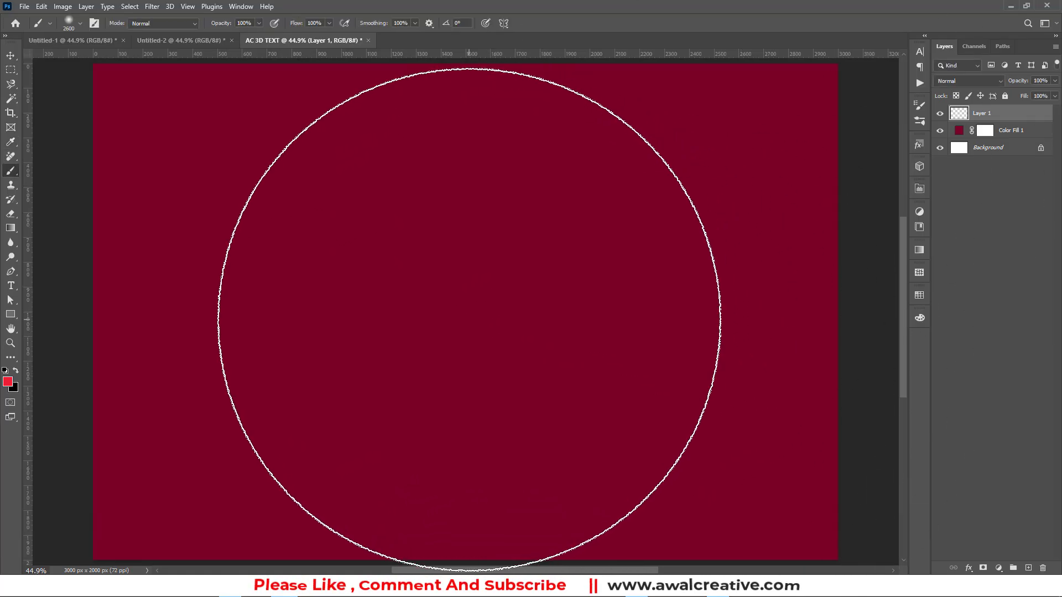
Reduce the soft brush to 2500 px and paint one red glow at the canvas centre on Layer 1
key(bracketleft)
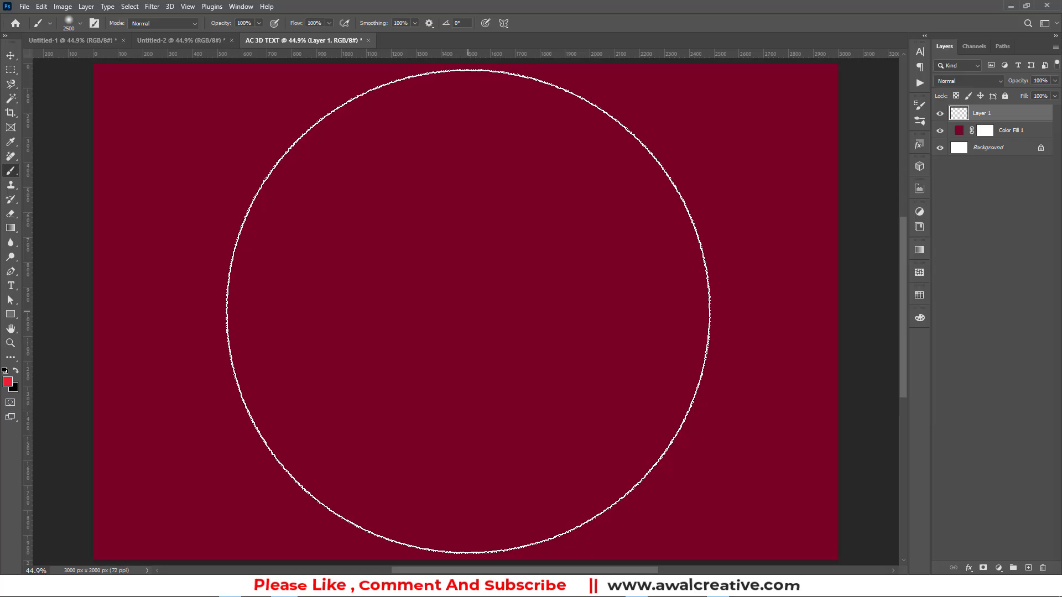
click(468, 311)
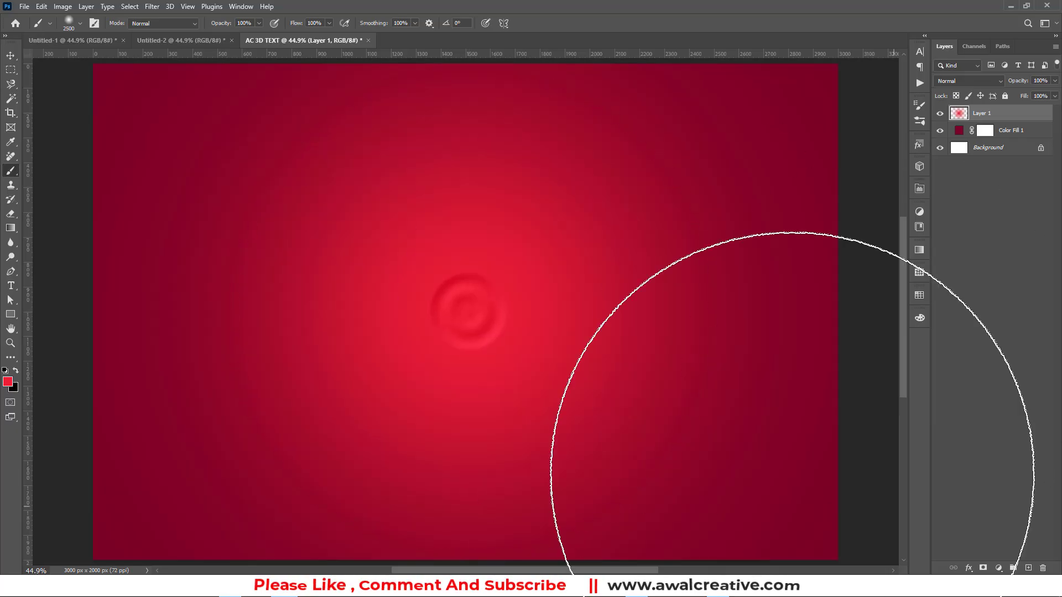
click(1011, 235)
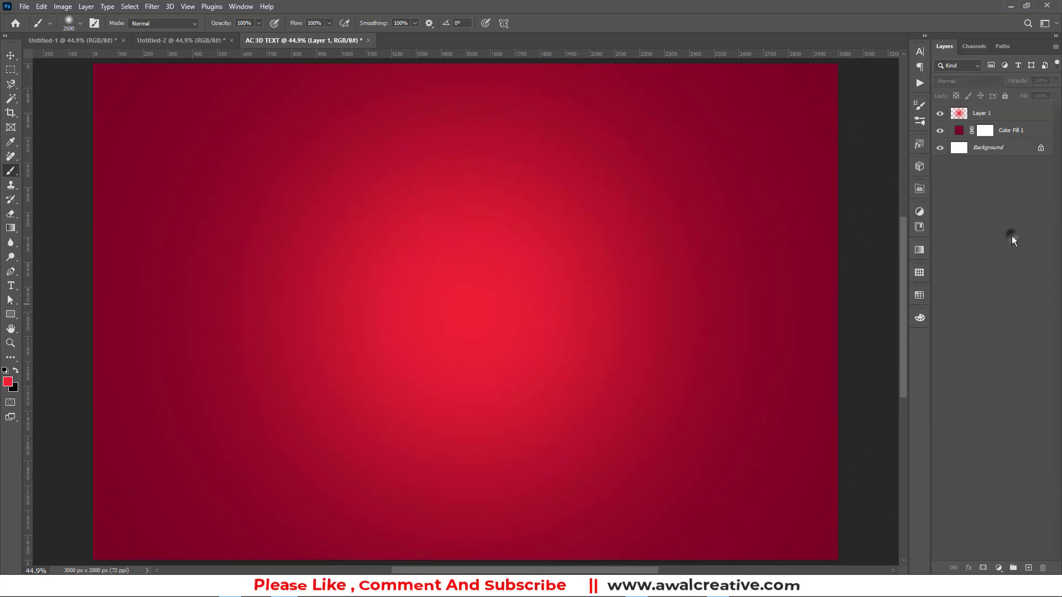
Set the blending mode of the glow on Layer 1 to Soft Light
click(983, 112)
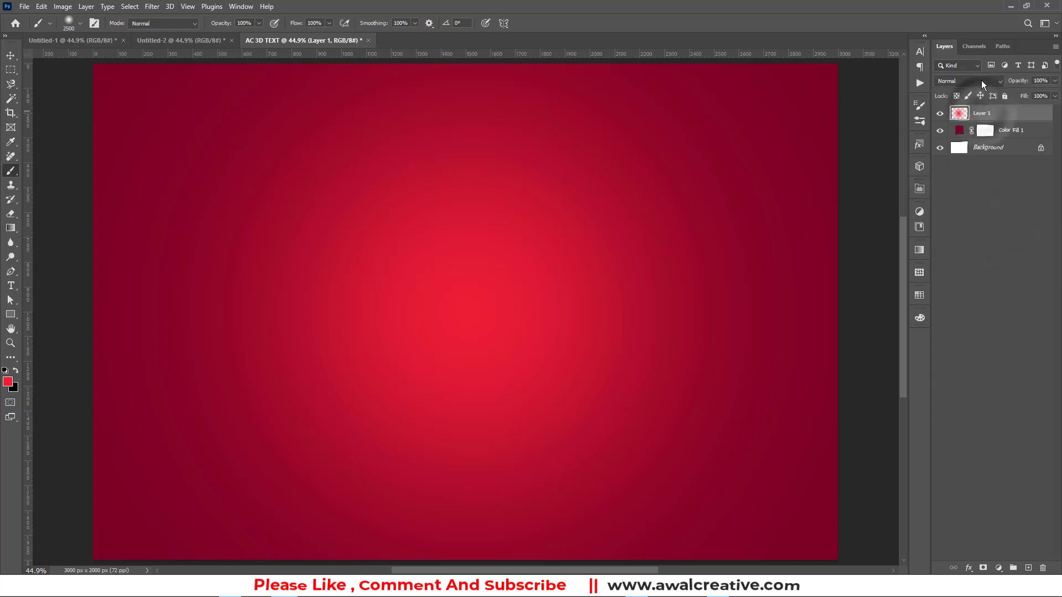
click(981, 81)
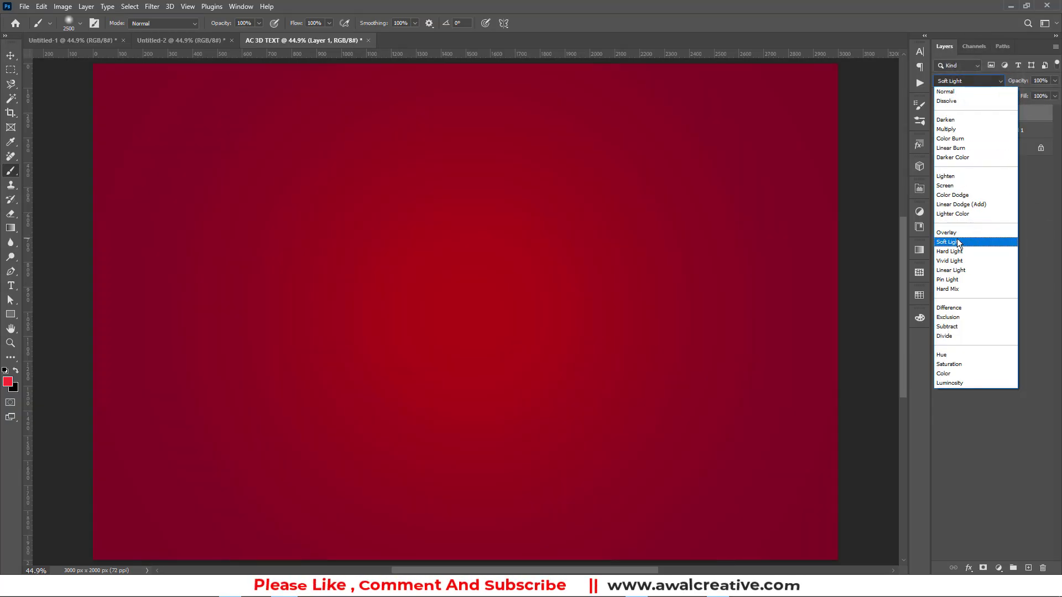
click(963, 244)
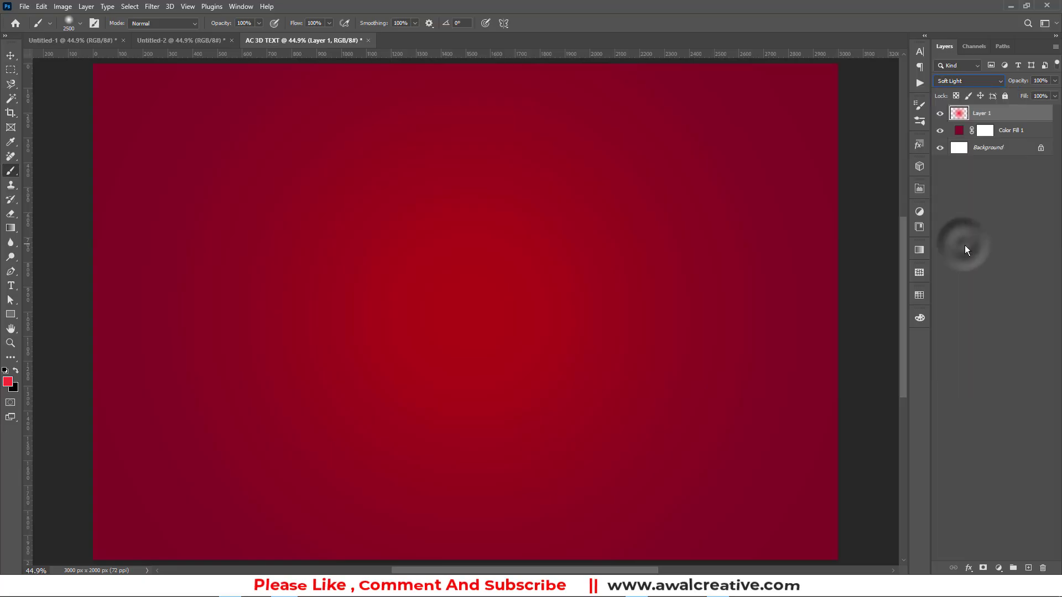
Unlock the Background layer and group it together with Color Fill 1 and Layer 1
click(976, 153)
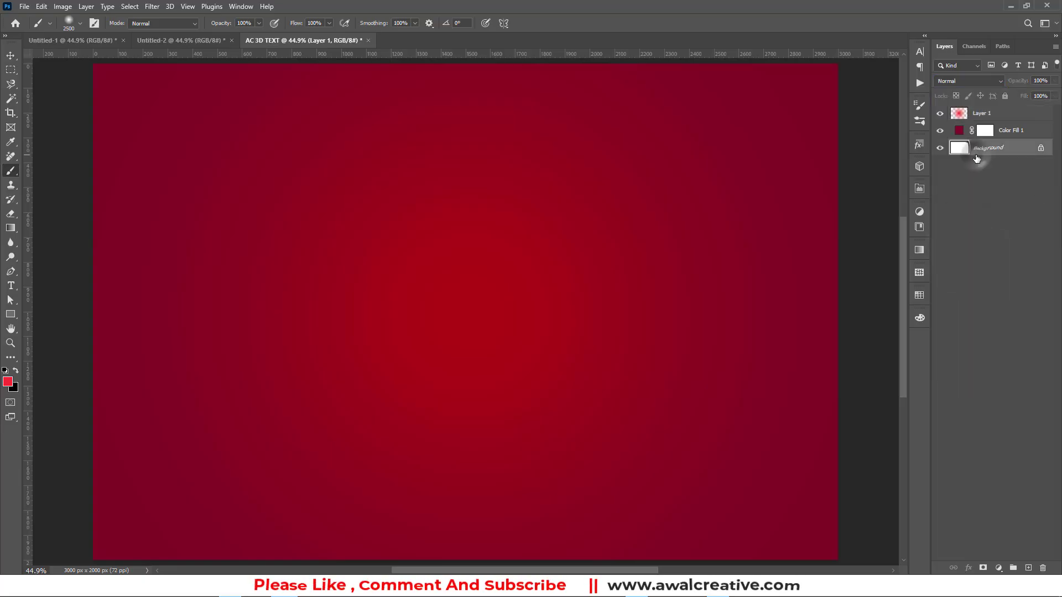
click(1040, 149)
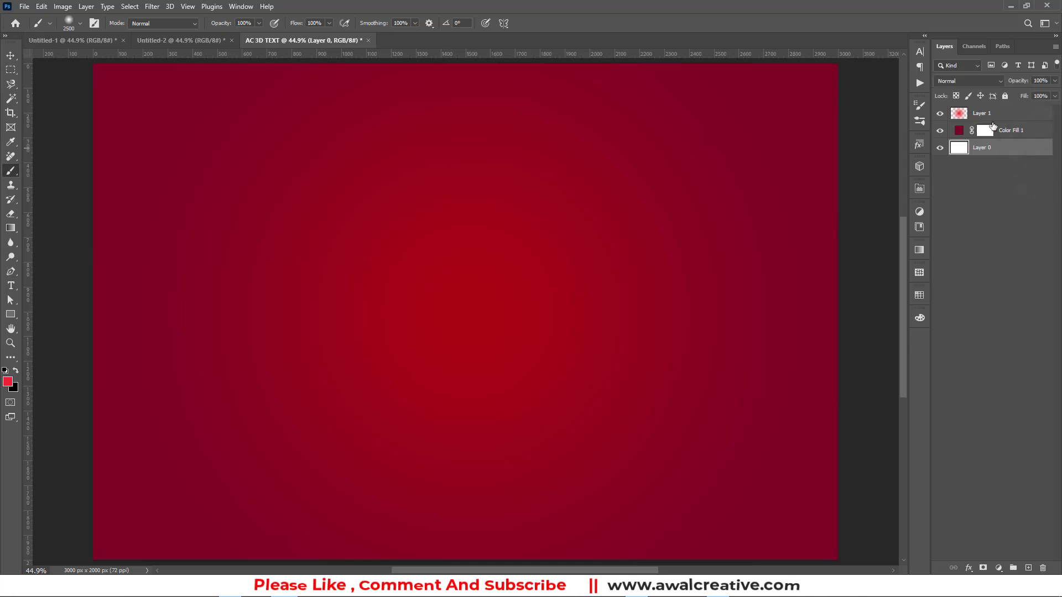
shift+click(983, 113)
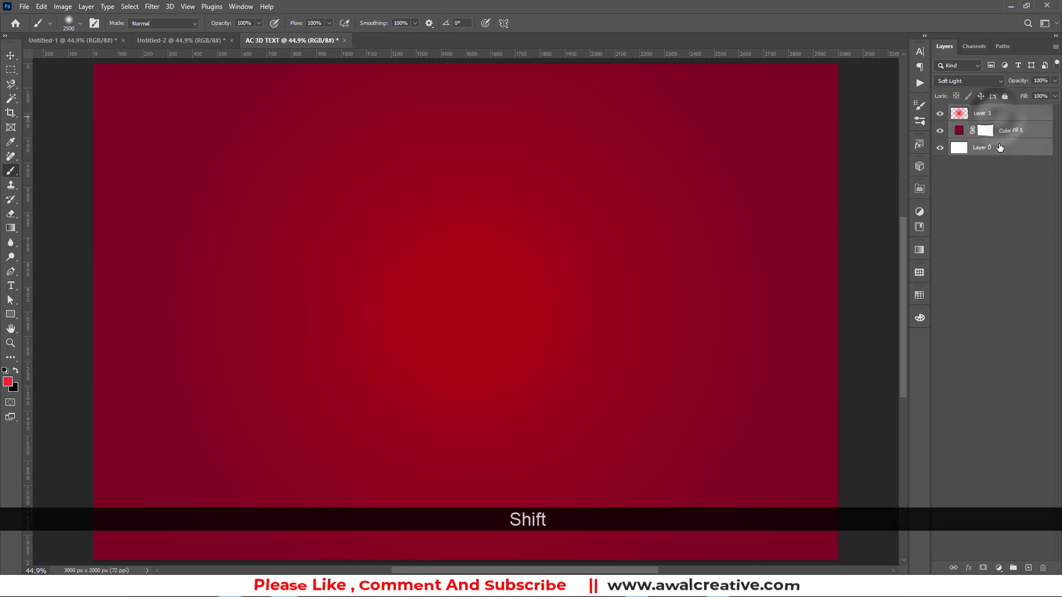
key(ctrl+g)
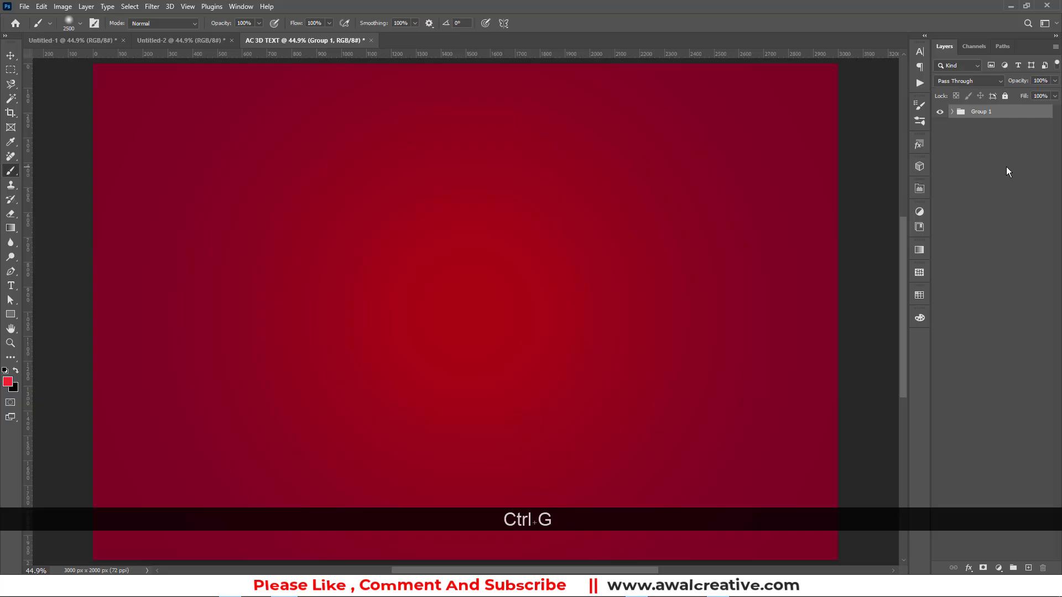
Rename the new layer group as Background and deselect it
double_click(980, 111)
text(Backg)
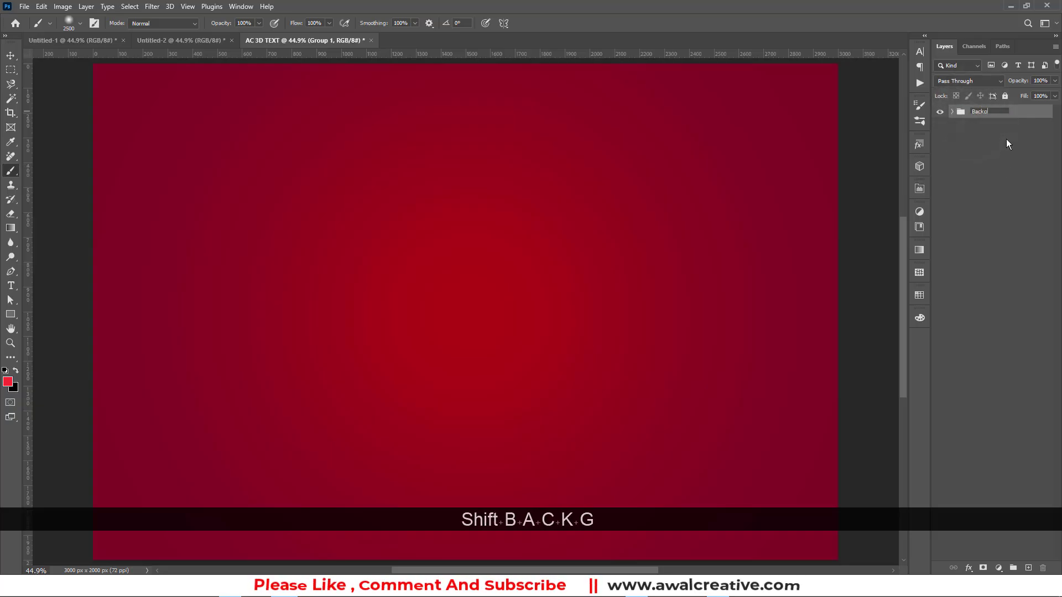
text(round)
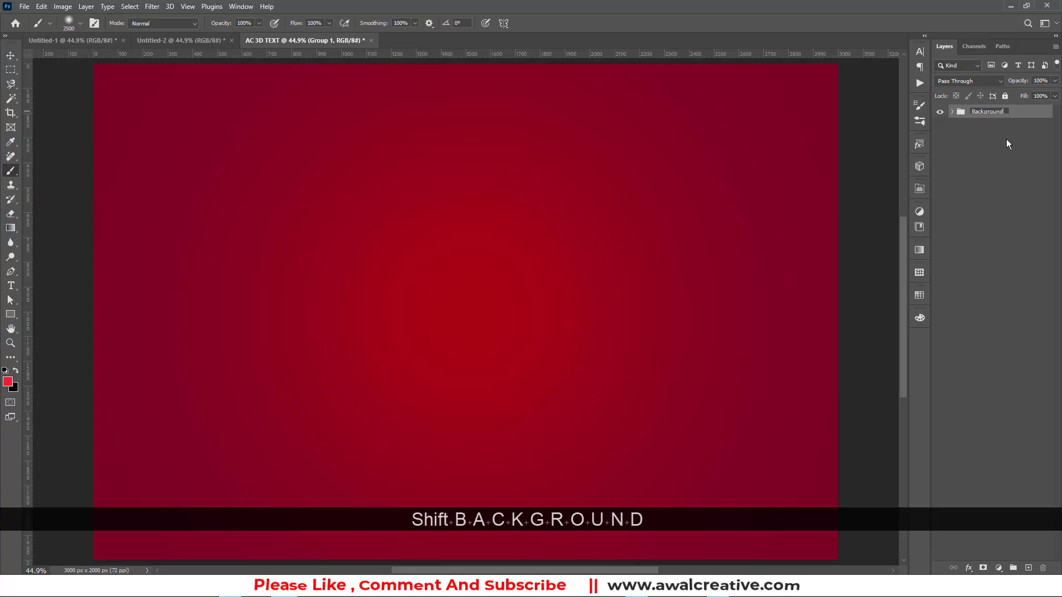
key(Return)
click(989, 178)
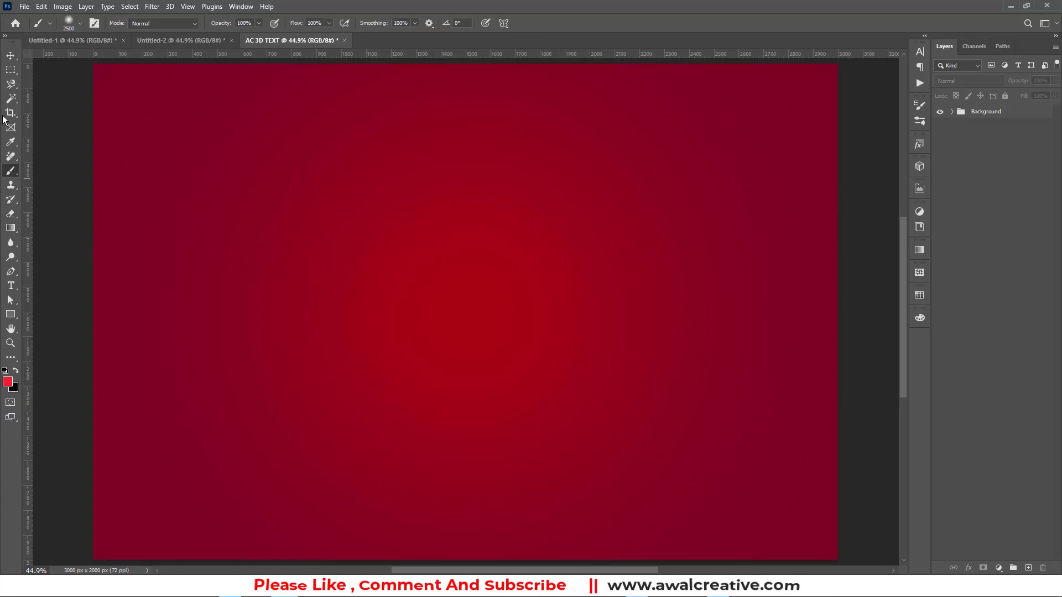
Set up the Horizontal Type tool with Montserrat Black Italic at 425 pt
click(10, 55)
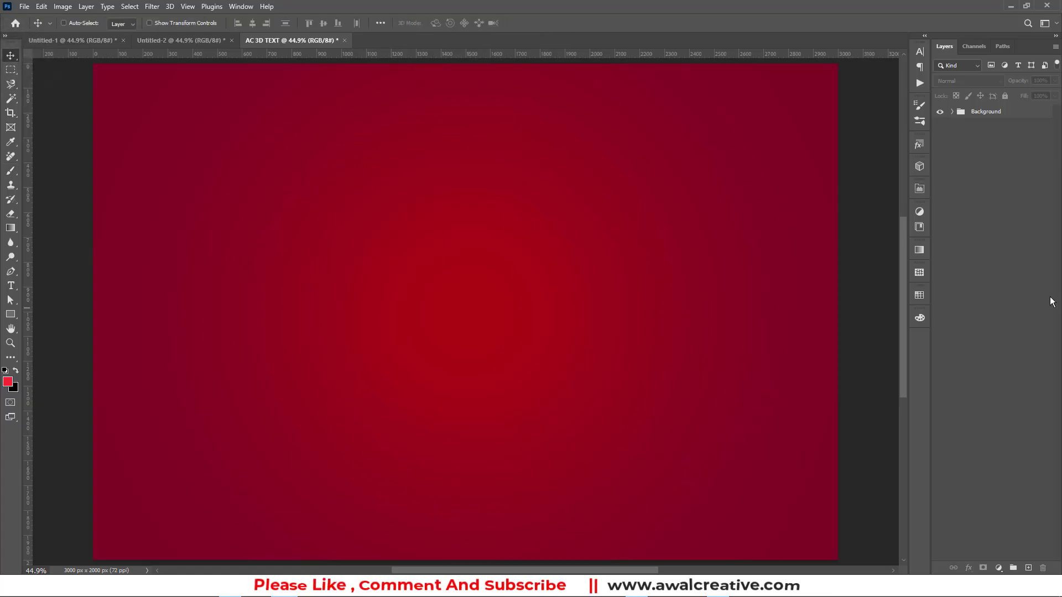
click(1017, 300)
right_click(12, 286)
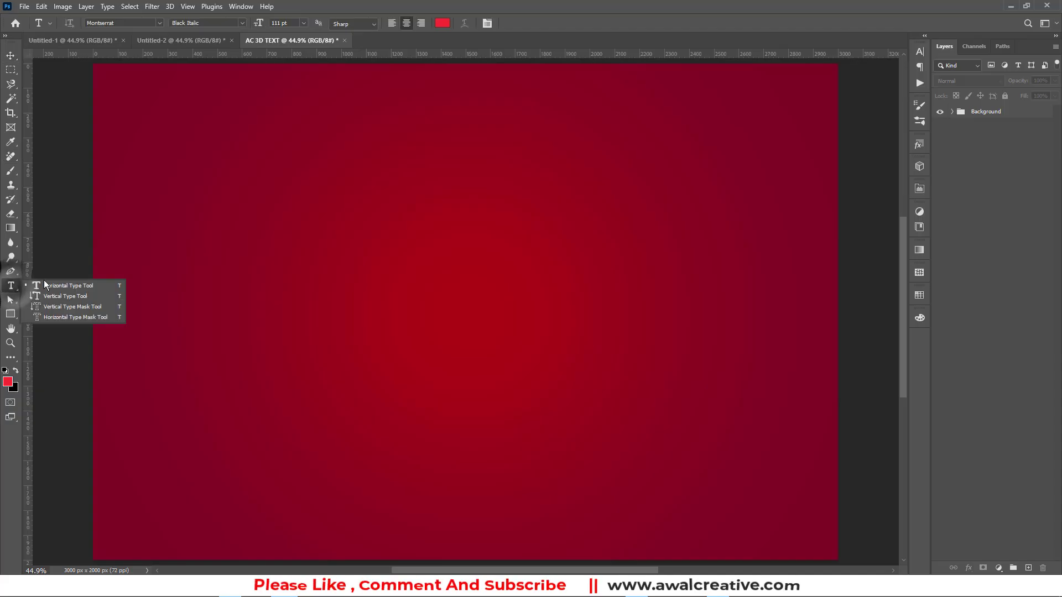
click(55, 285)
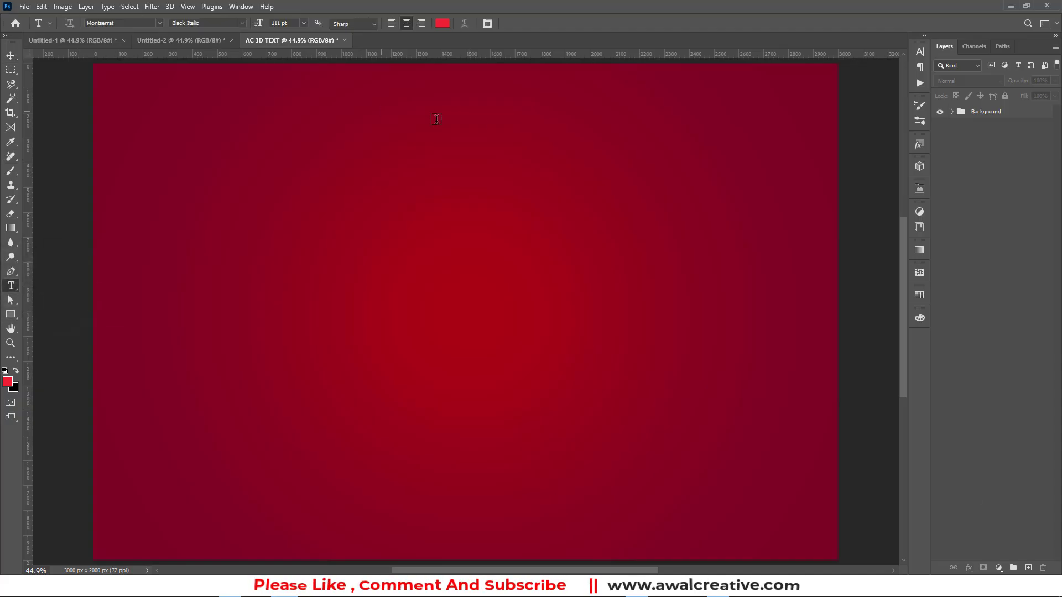
click(133, 22)
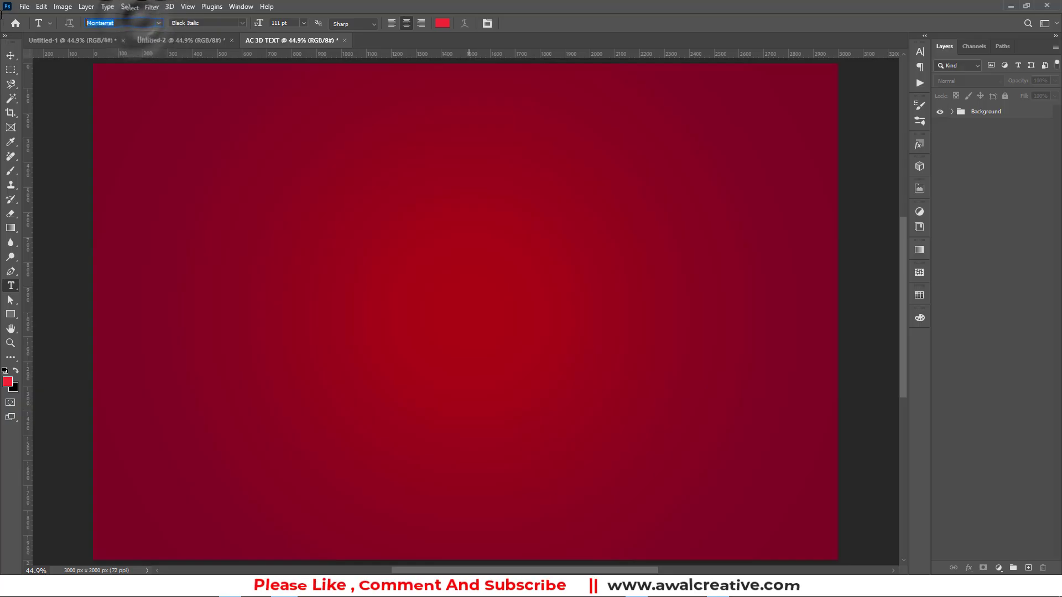
click(207, 21)
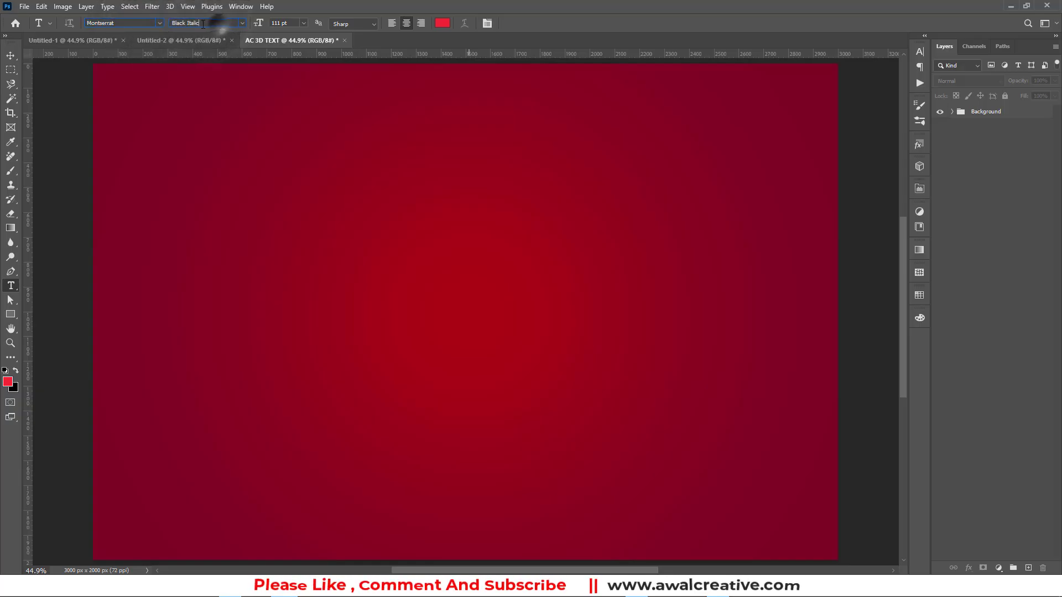
click(292, 23)
text(425)
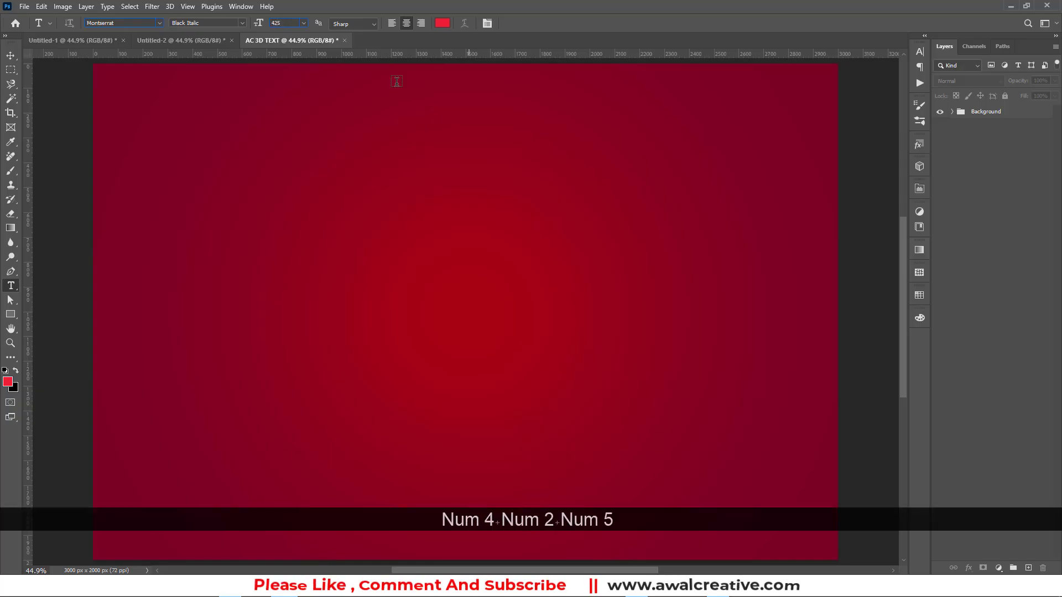
key(Return)
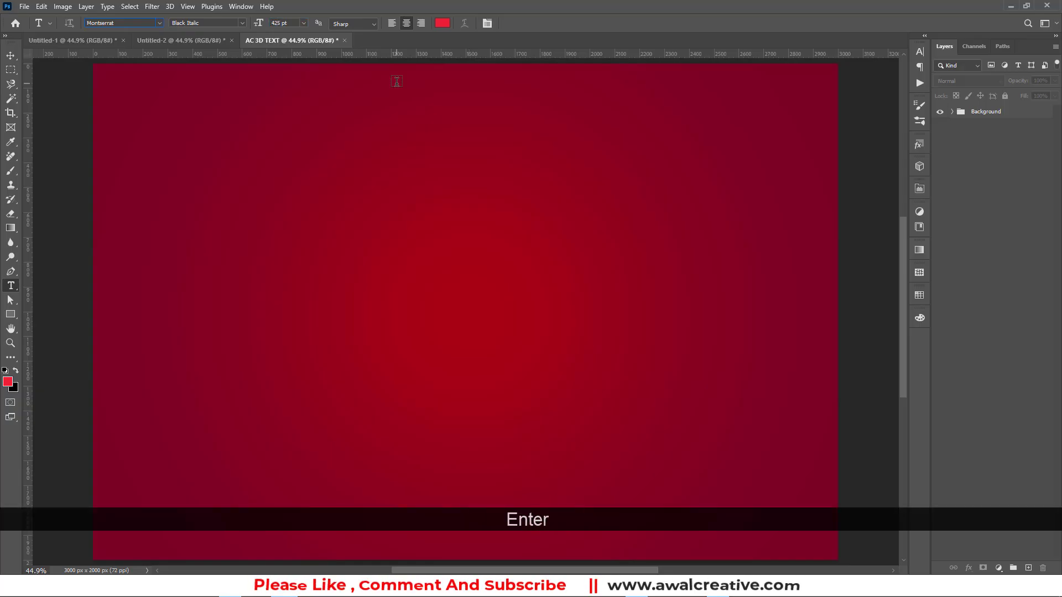
Set the text colour to white (#ffffff) and add the text AWAL near the canvas centre
click(441, 25)
drag(550, 205, 413, 128)
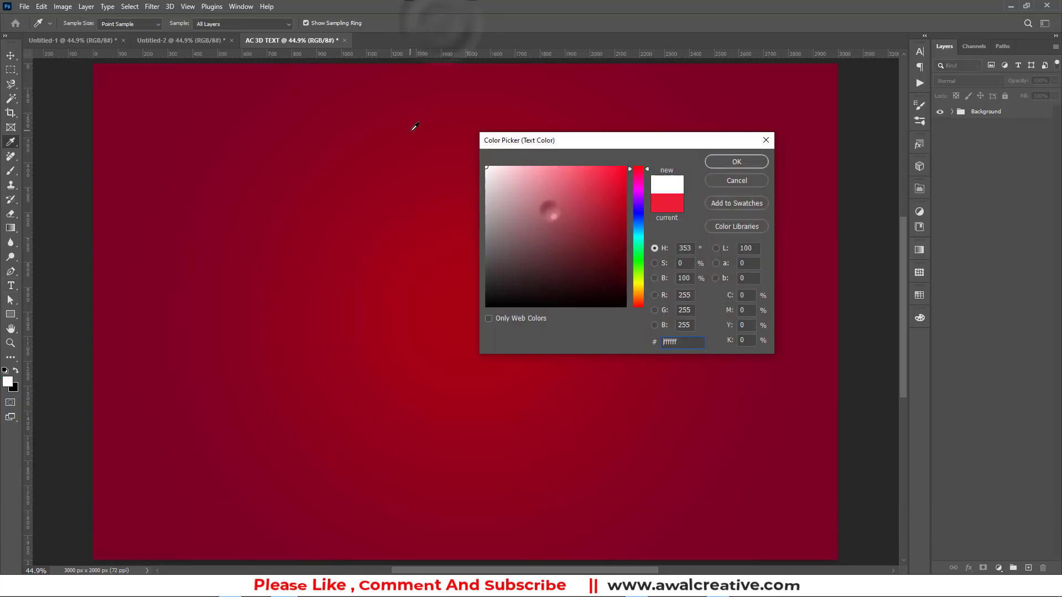
click(736, 162)
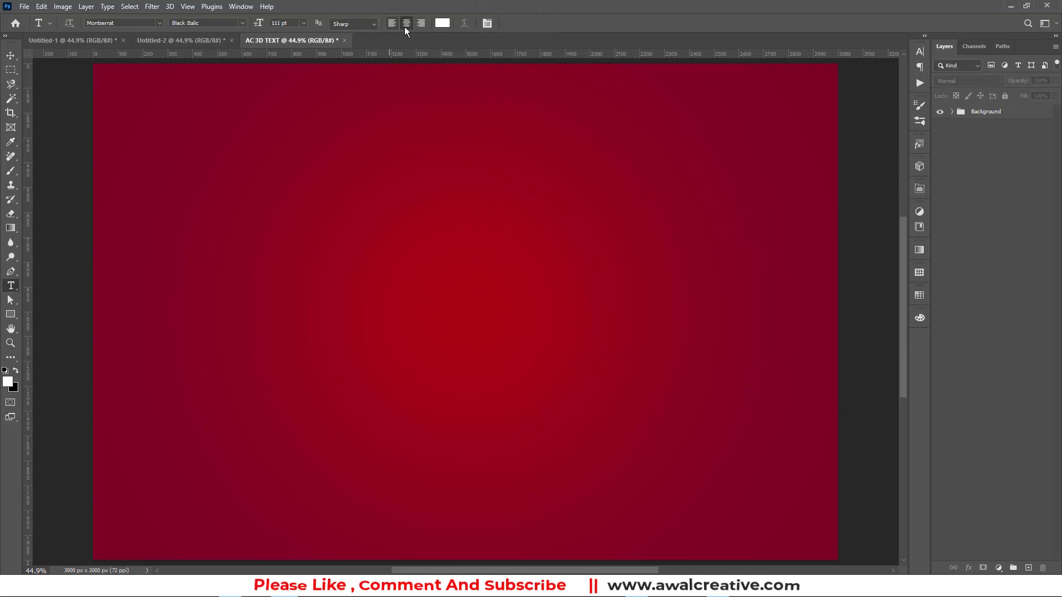
click(446, 306)
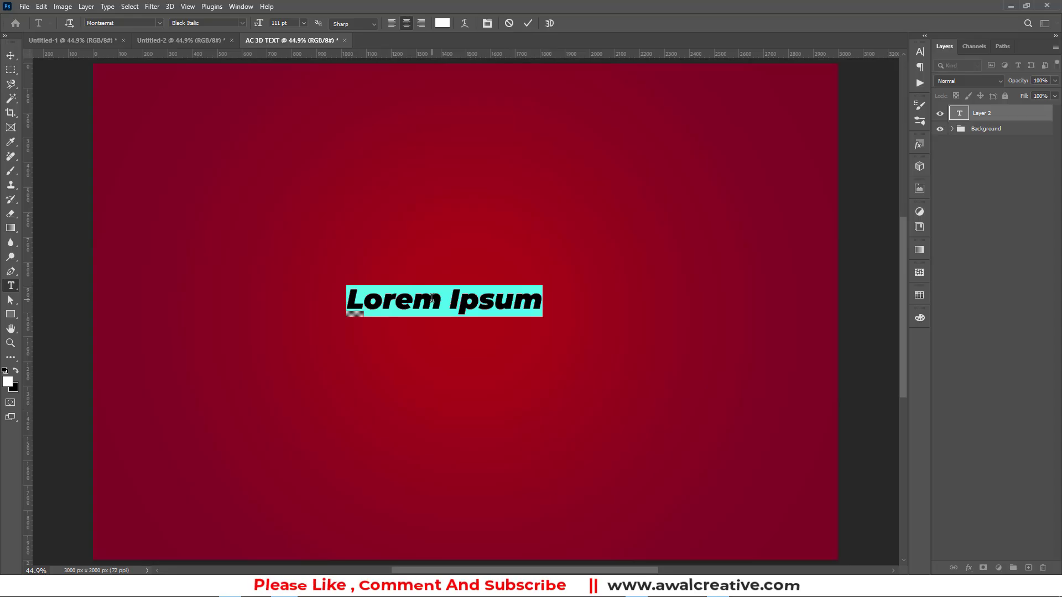
text(AWAL)
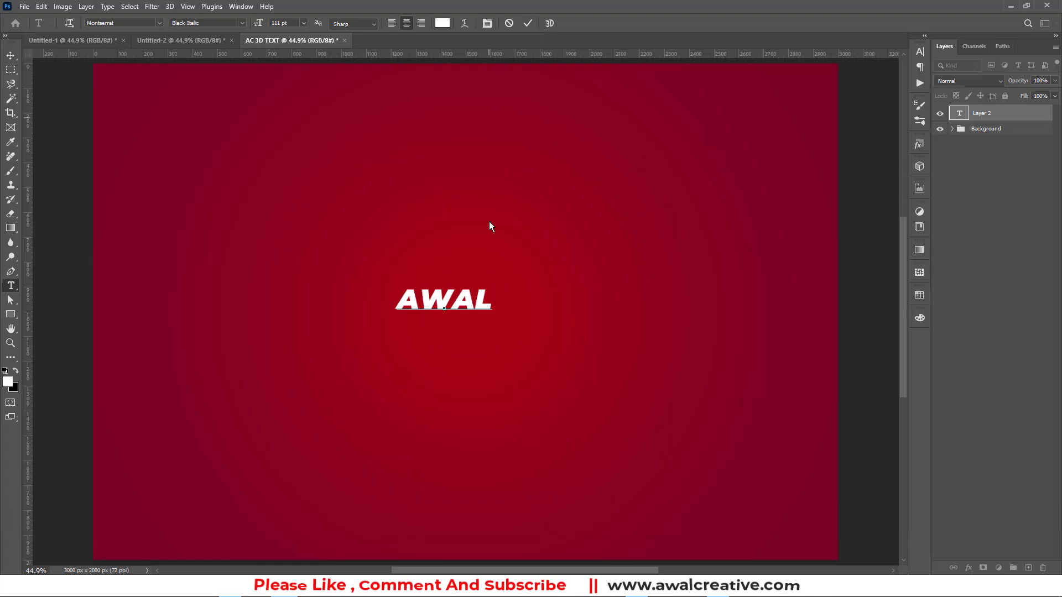
Set the size of the whole AWAL text to 425 pt and commit the text edit
key(ctrl+a)
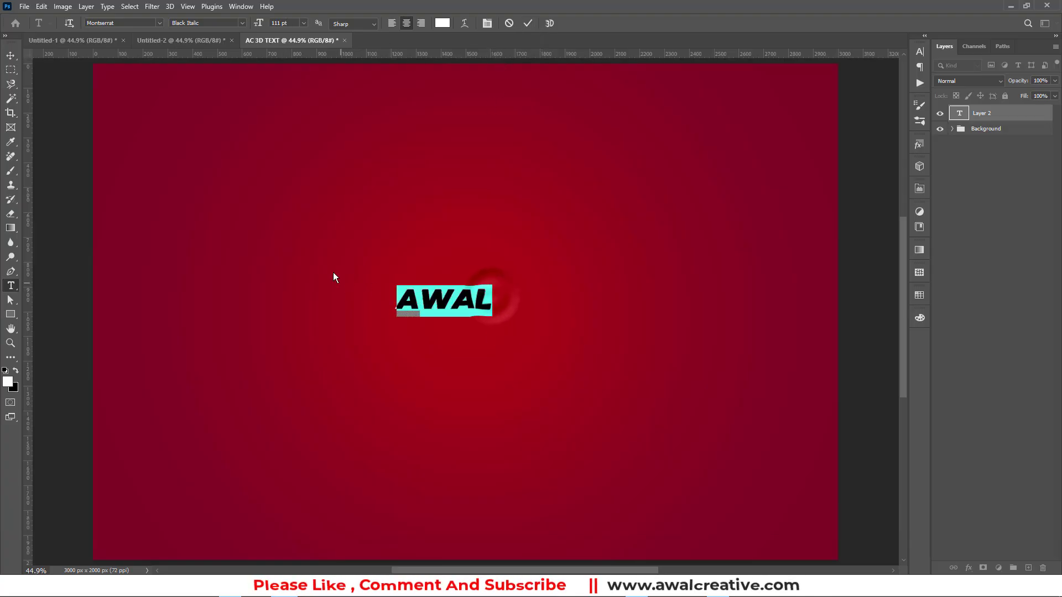
click(299, 24)
text(425)
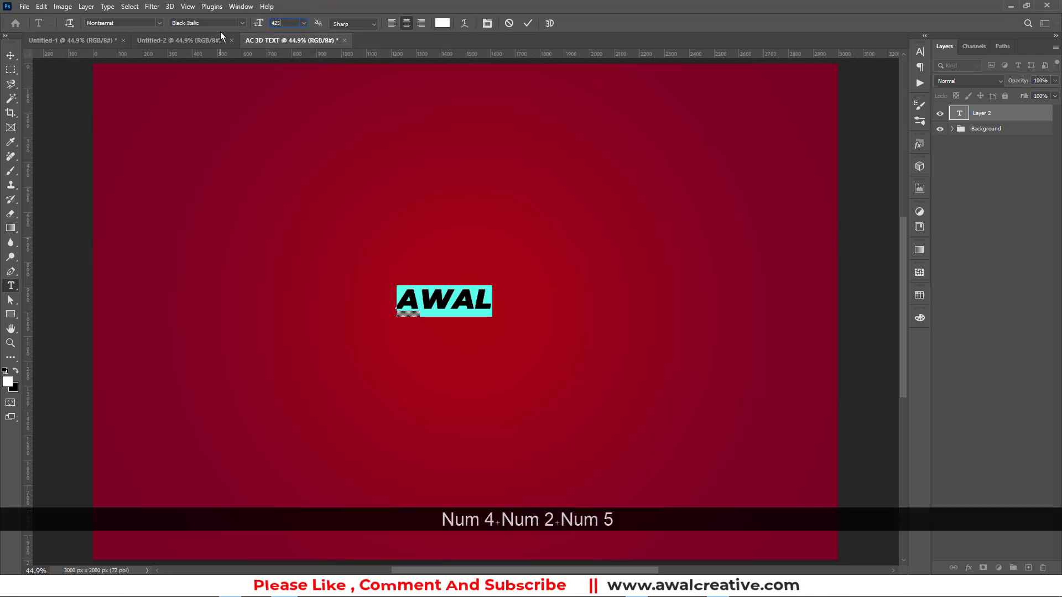
key(Return)
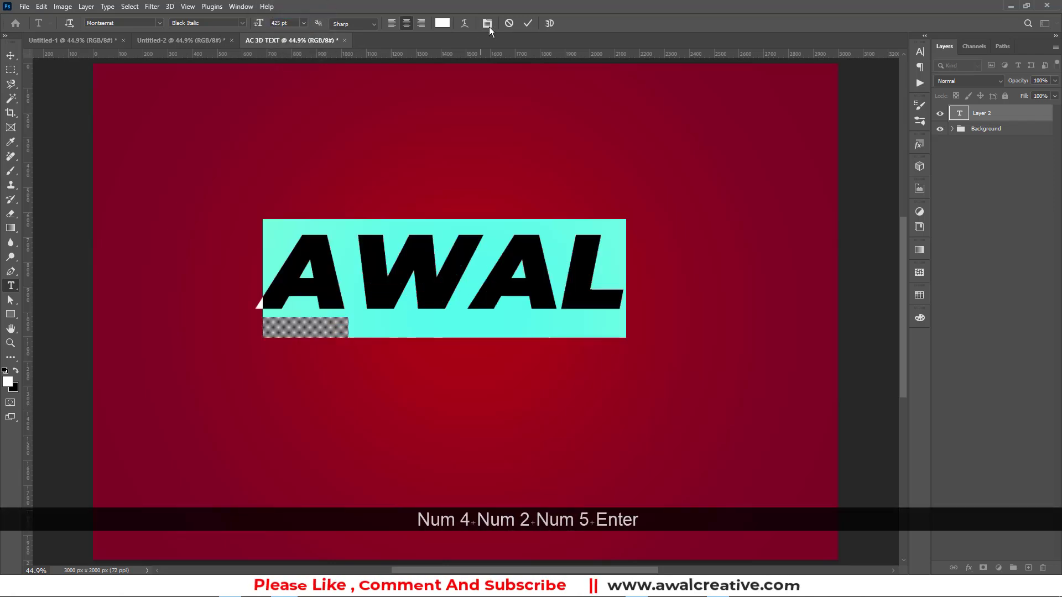
click(523, 23)
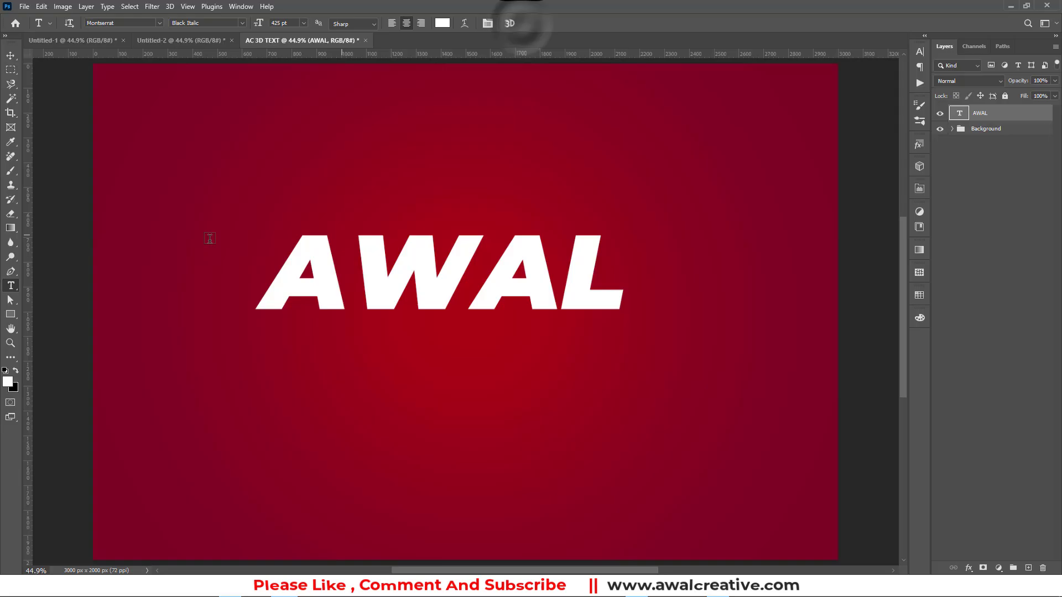
Move the AWAL text to about the middle of the canvas and scale it proportionally to about 150% around its centre
click(15, 58)
drag(548, 302, 537, 330)
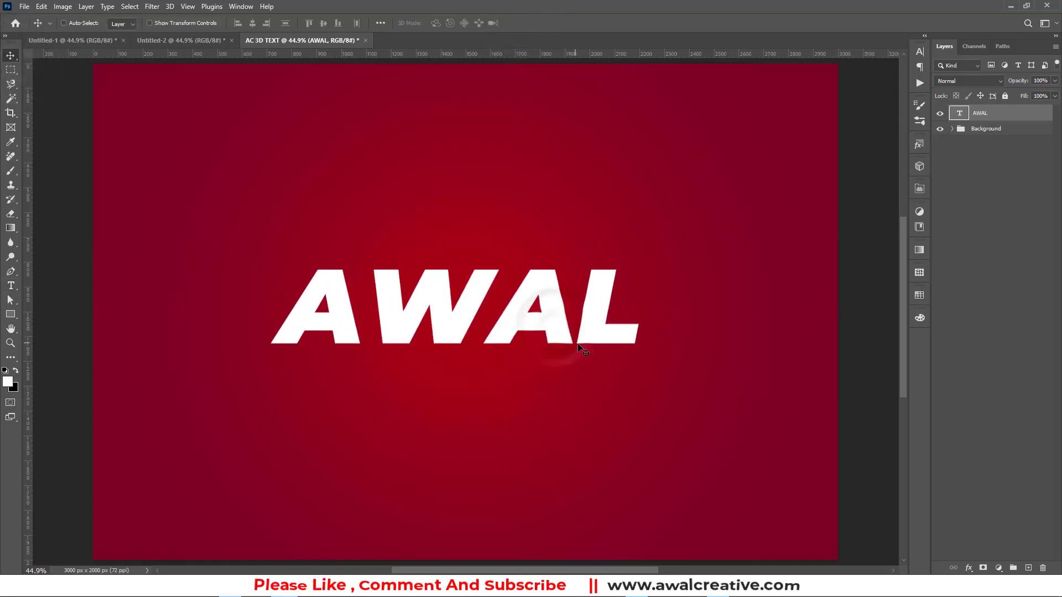
key(ctrl)
key(ctrl+t)
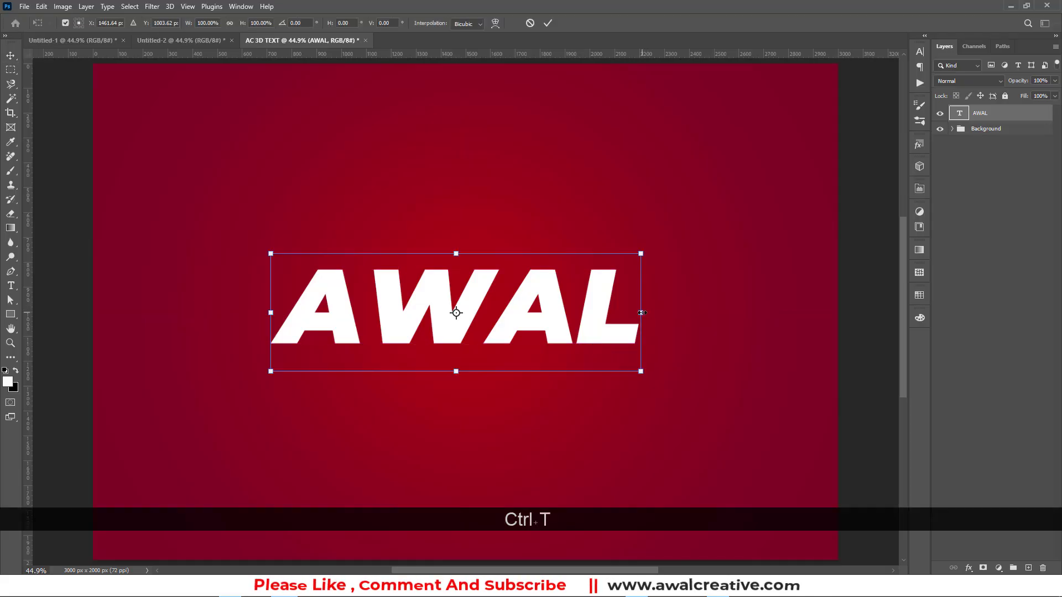
drag(641, 312, 733, 315)
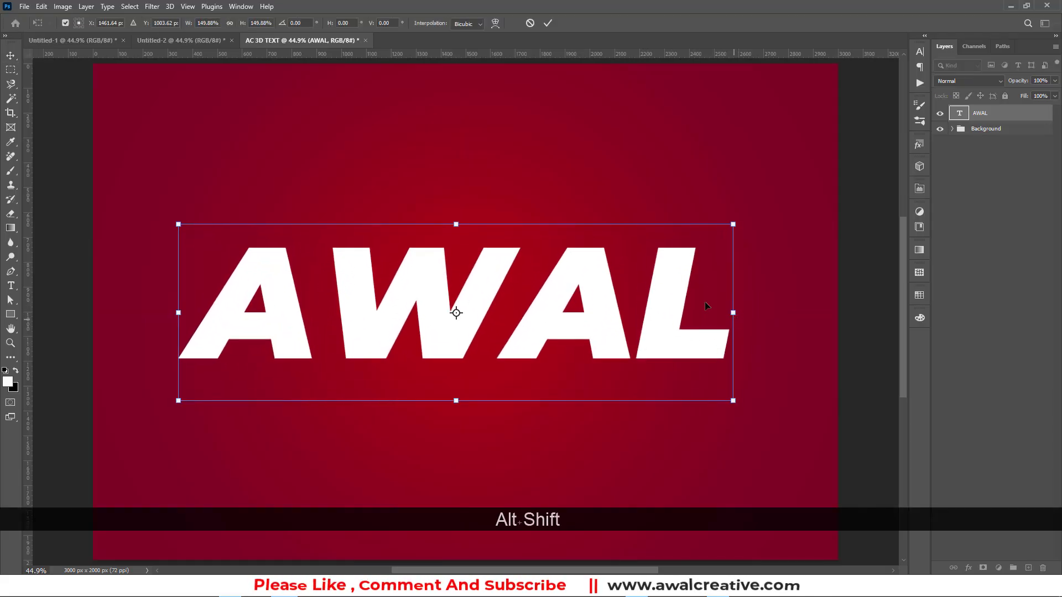
click(548, 22)
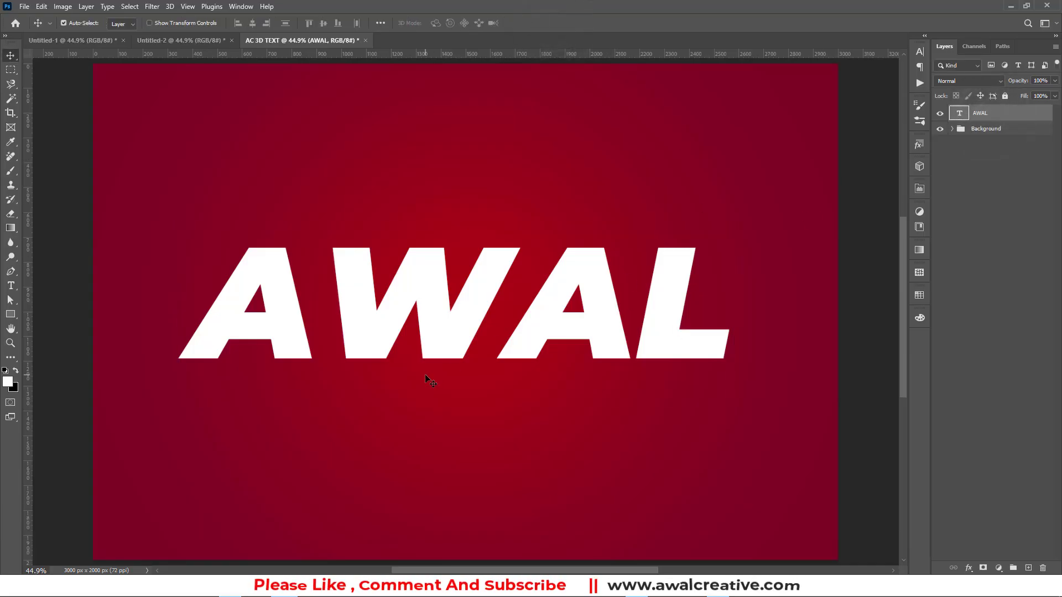
Align the AWAL text vertically and horizontally to the centre of the whole canvas, and clear the selection
key(ctrl)
key(ctrl+a)
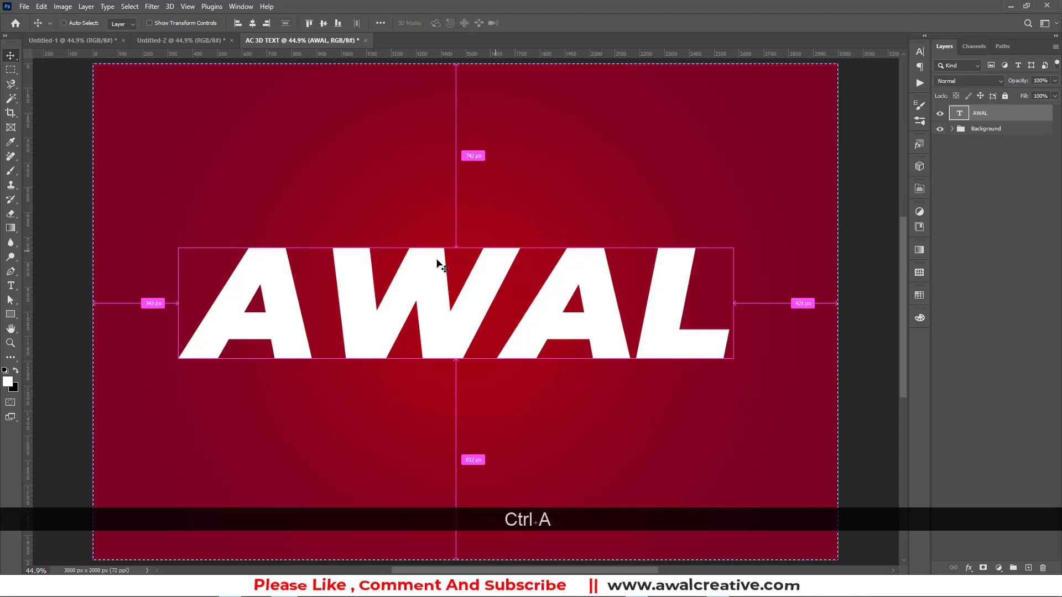
click(324, 23)
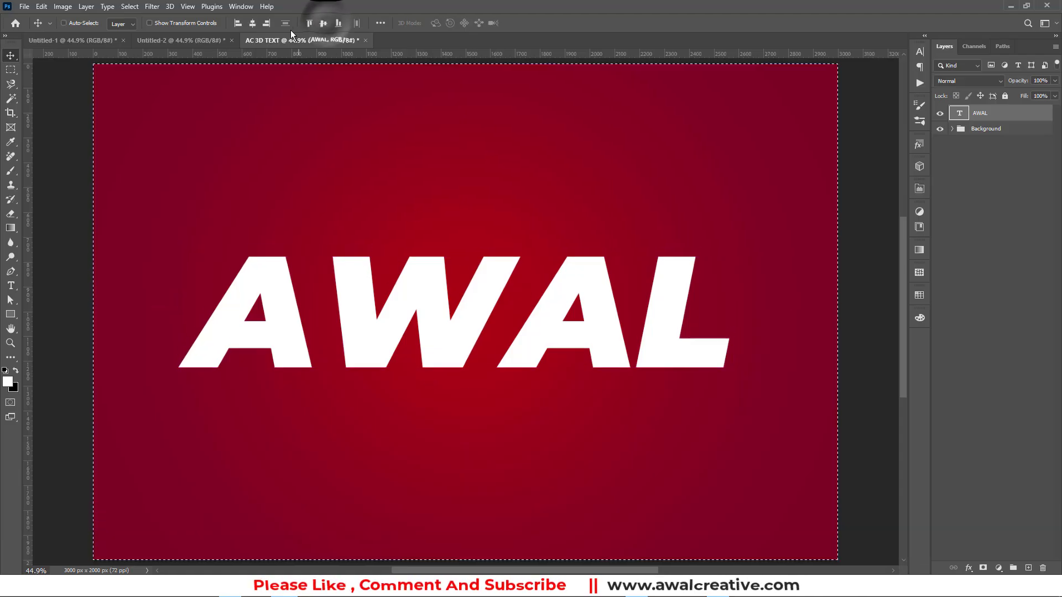
click(251, 23)
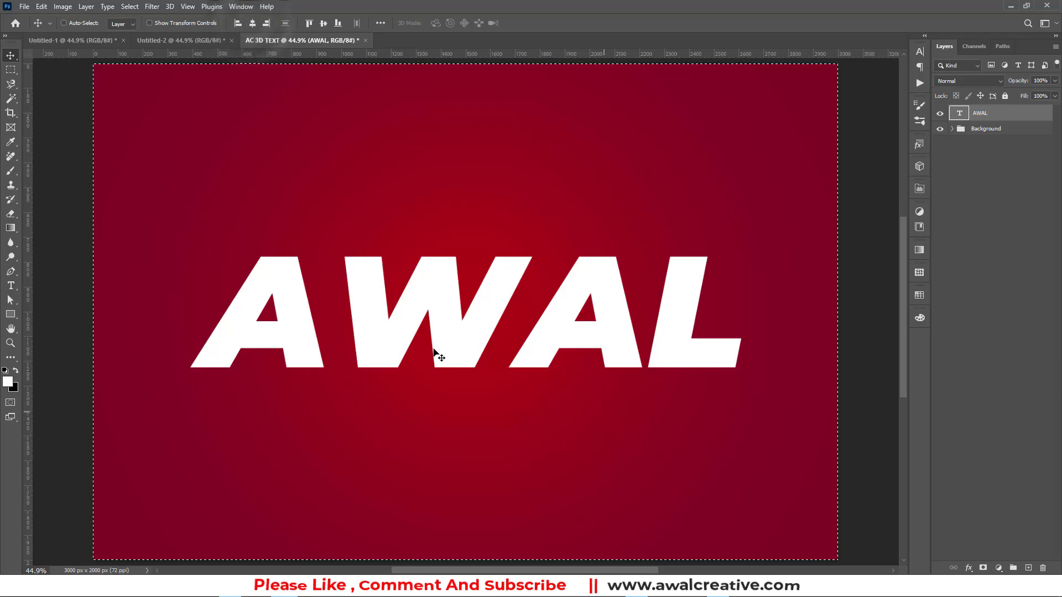
key(ctrl)
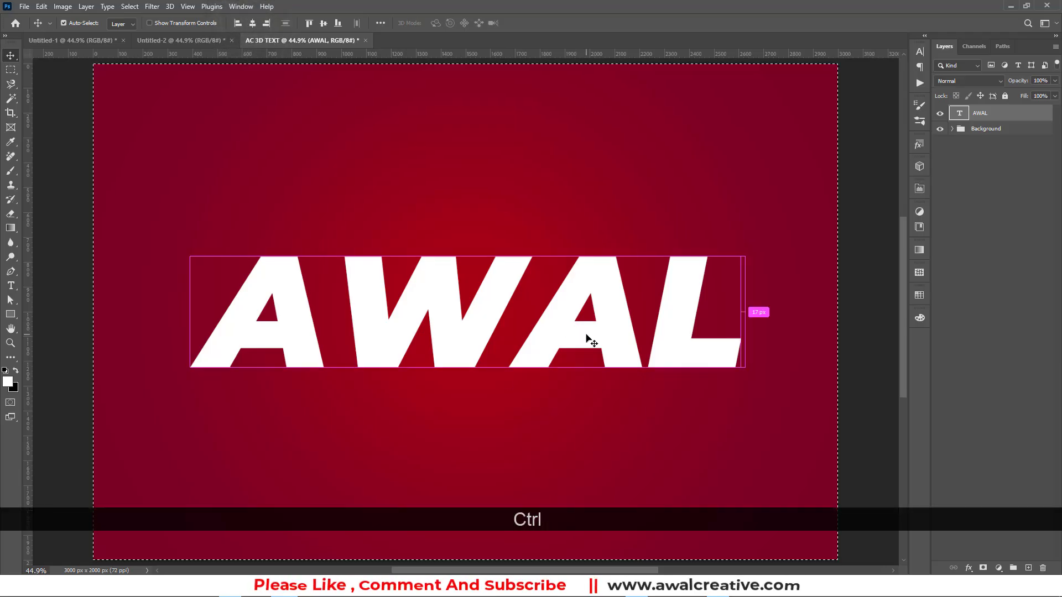
key(ctrl+d)
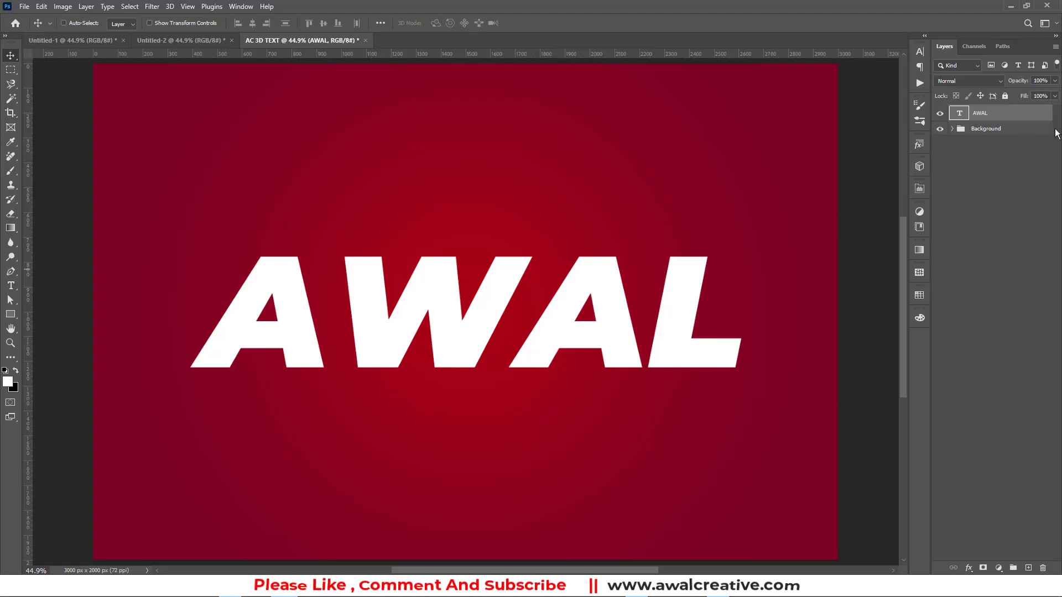
Convert the AWAL text layer to a smart object and open its contents for editing
right_click(977, 112)
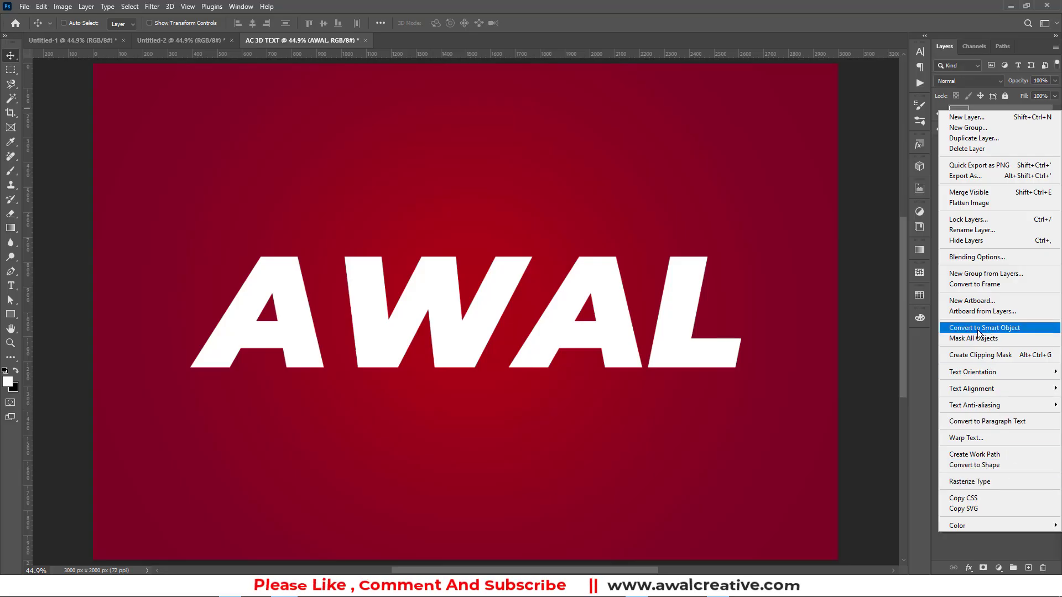
click(1007, 328)
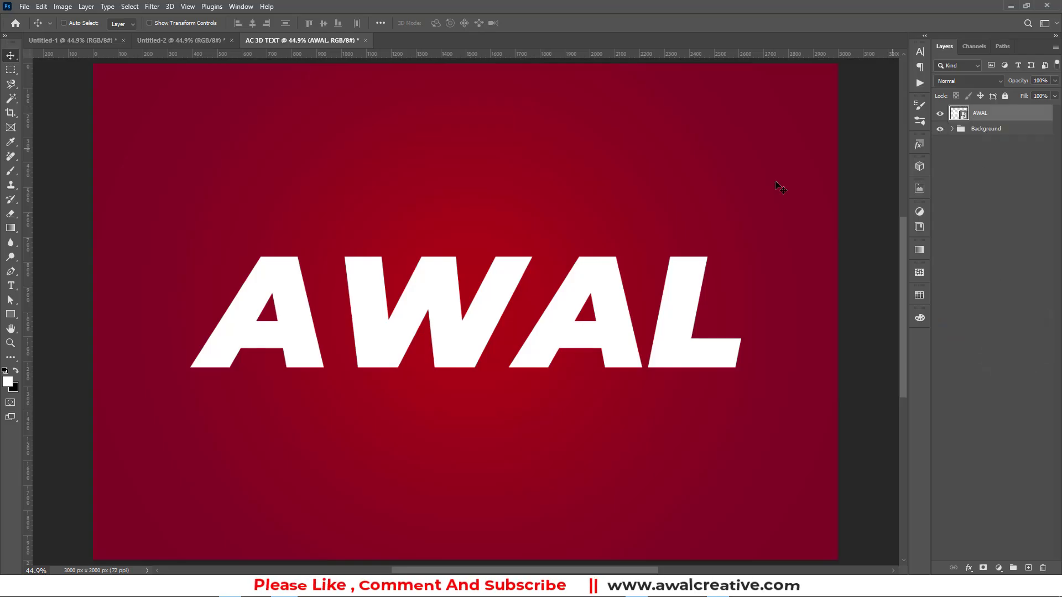
double_click(963, 116)
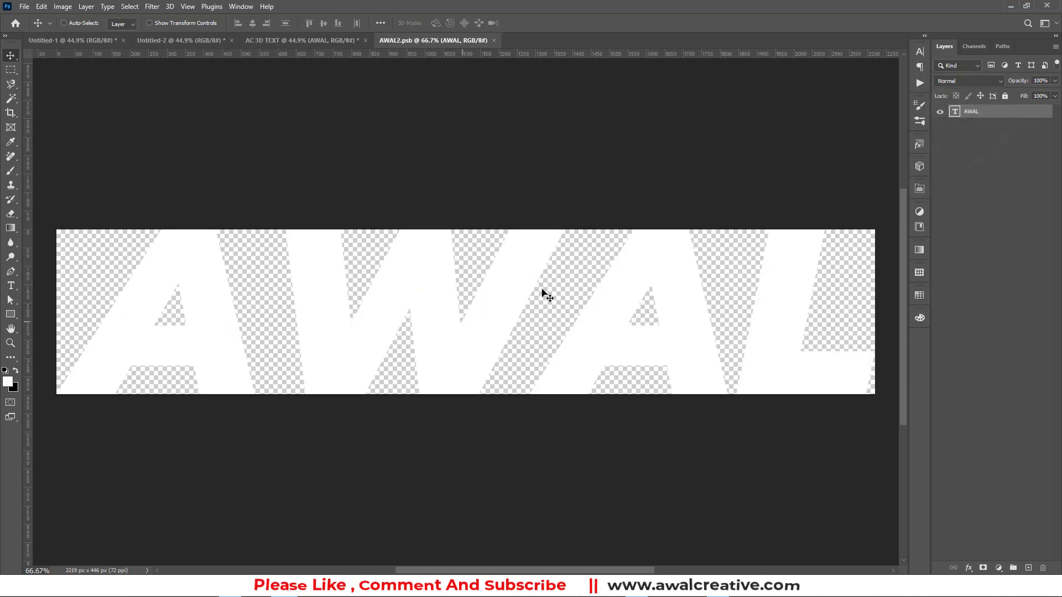
Enlarge the smart object's canvas to 3000 × 2000 pixels with the anchor at the centre
click(61, 6)
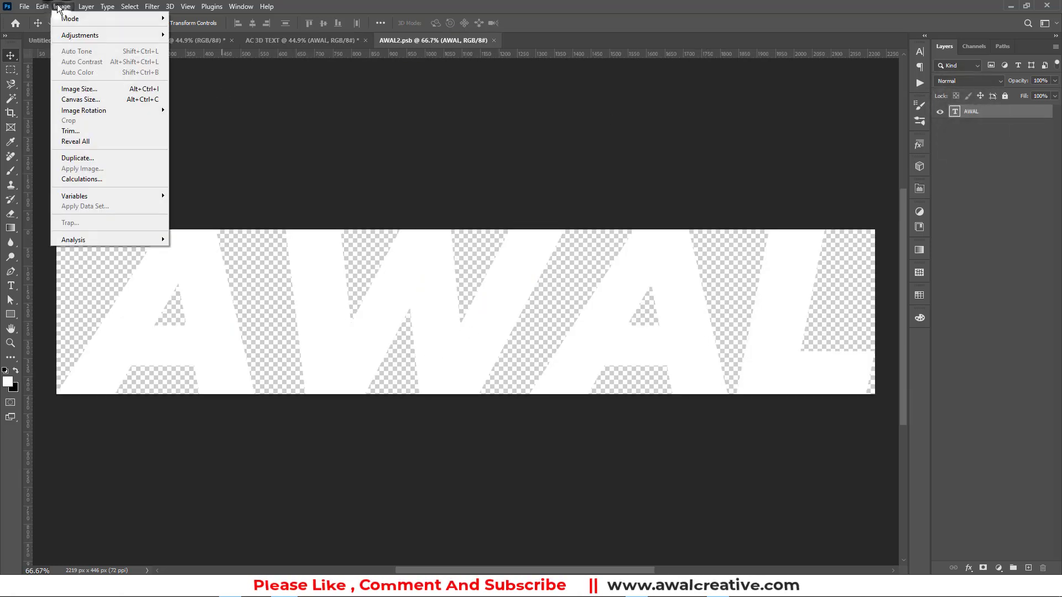
click(80, 99)
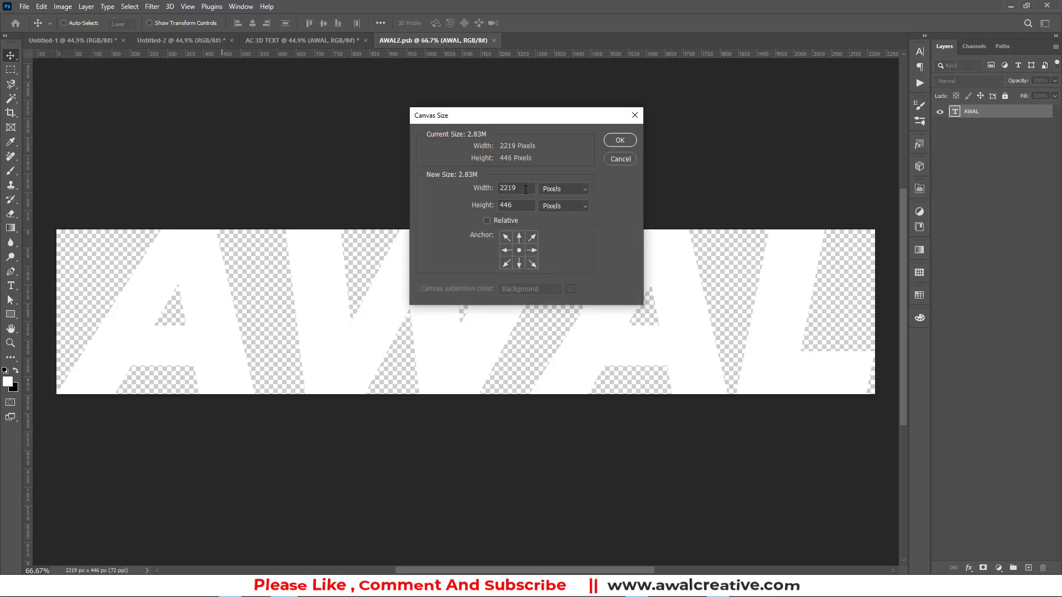
double_click(520, 189)
text(3000)
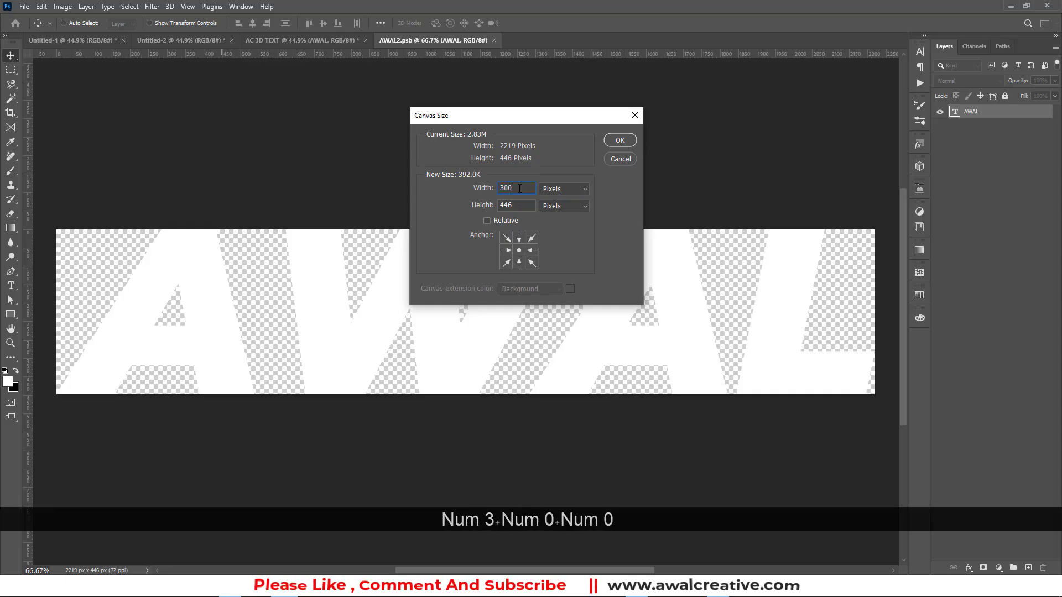
double_click(525, 210)
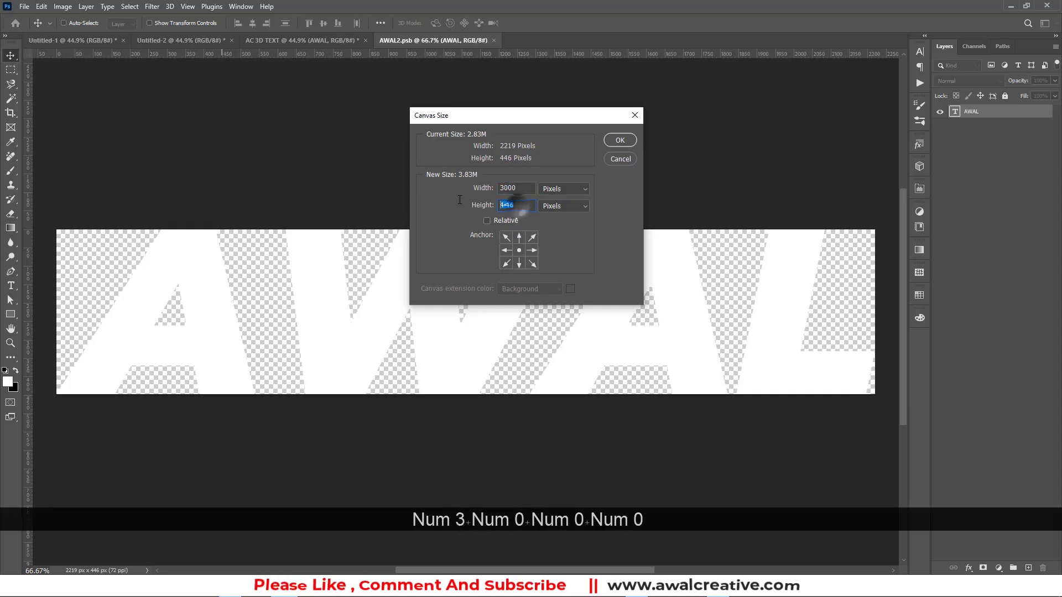
text(2000)
click(613, 139)
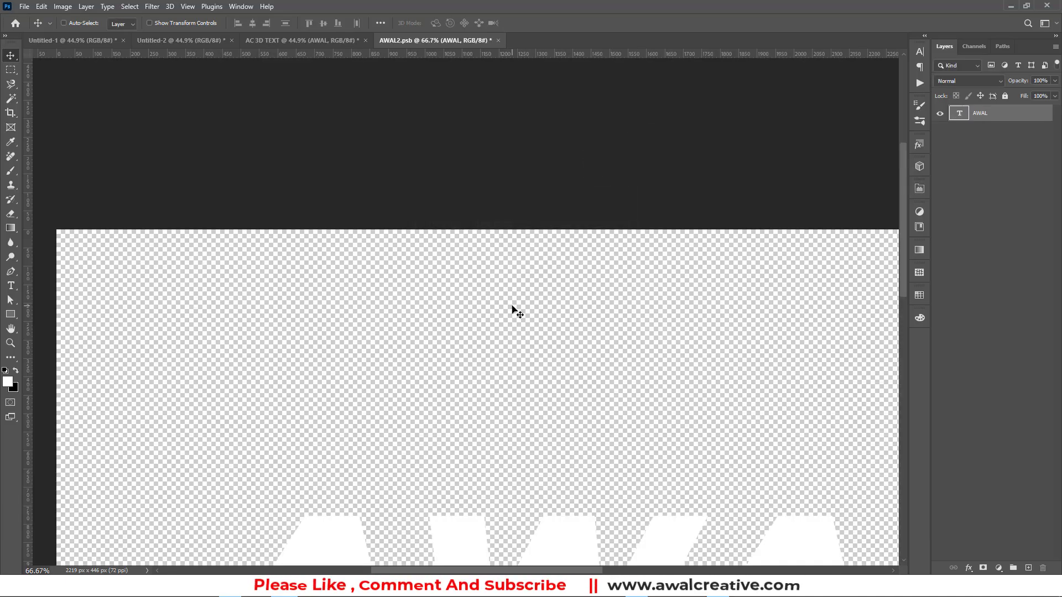
Centre the AWAL text vertically on the smart object's canvas, clear the selection, and save and close its contents
key(ctrl+KP_0)
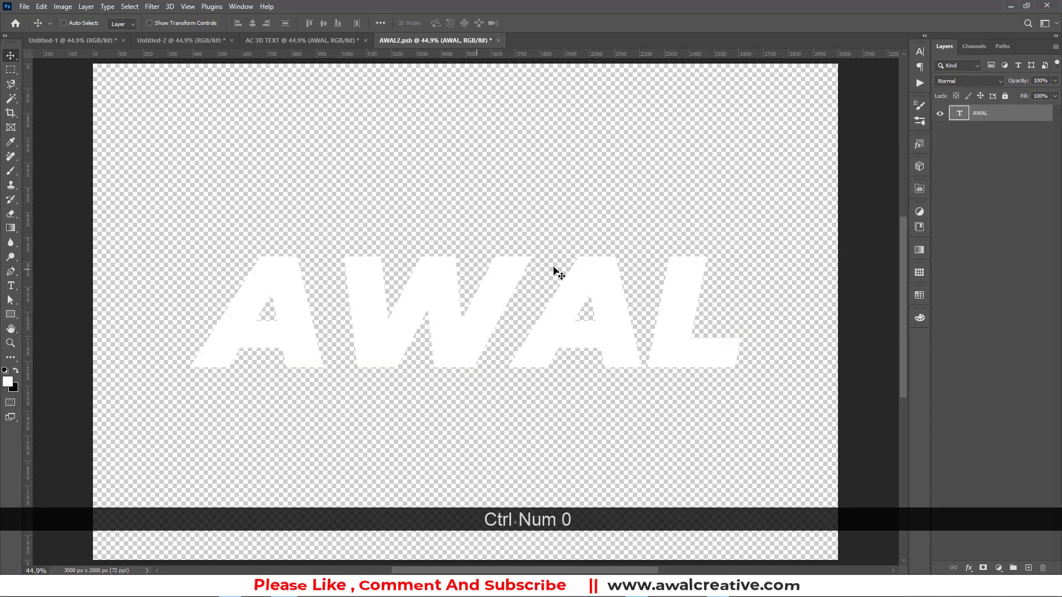
key(ctrl+a)
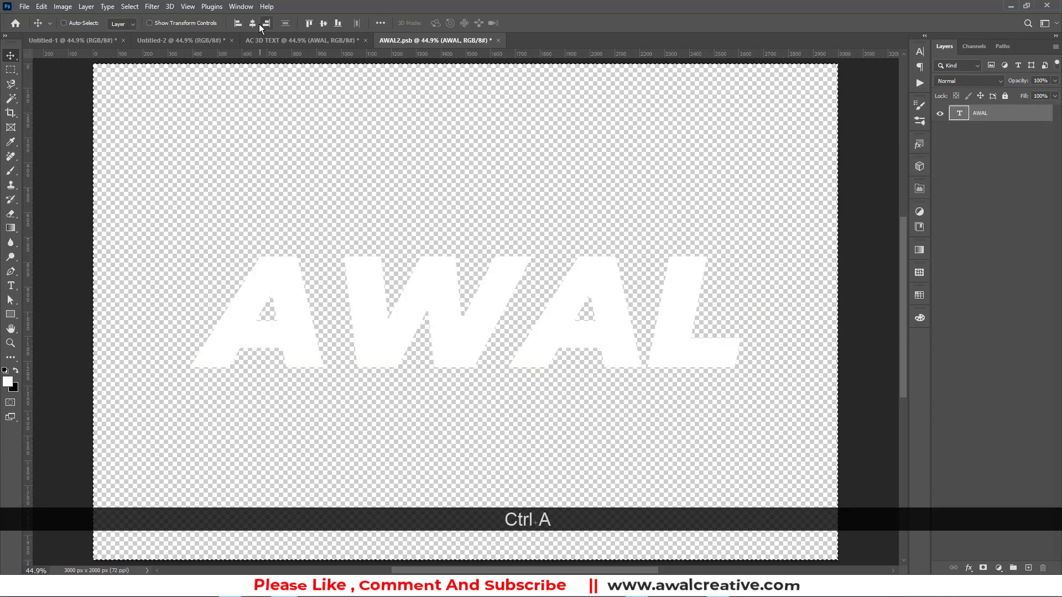
click(320, 22)
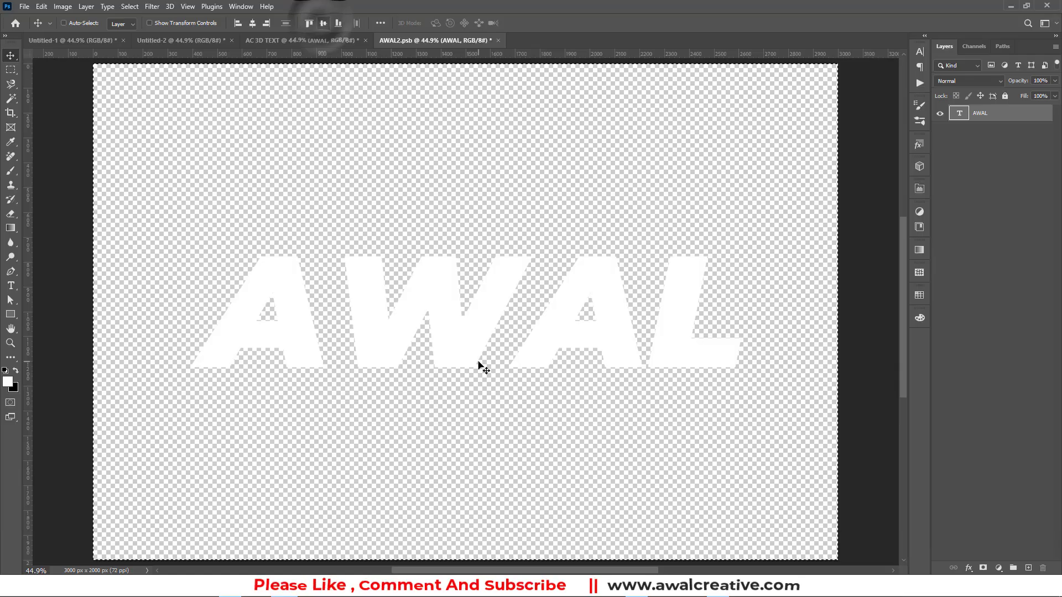
key(ctrl+d)
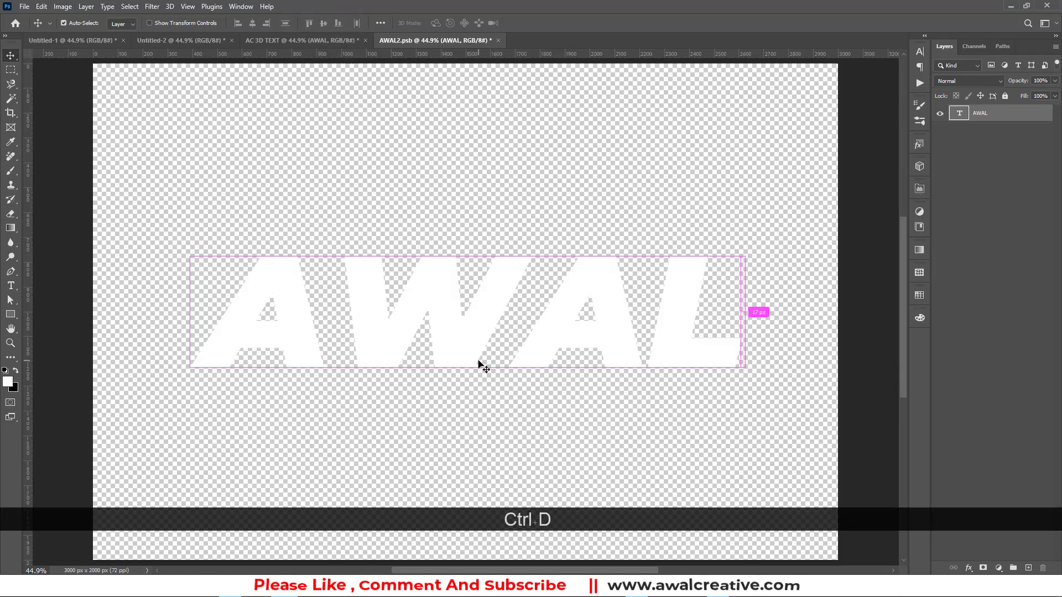
click(497, 41)
click(482, 218)
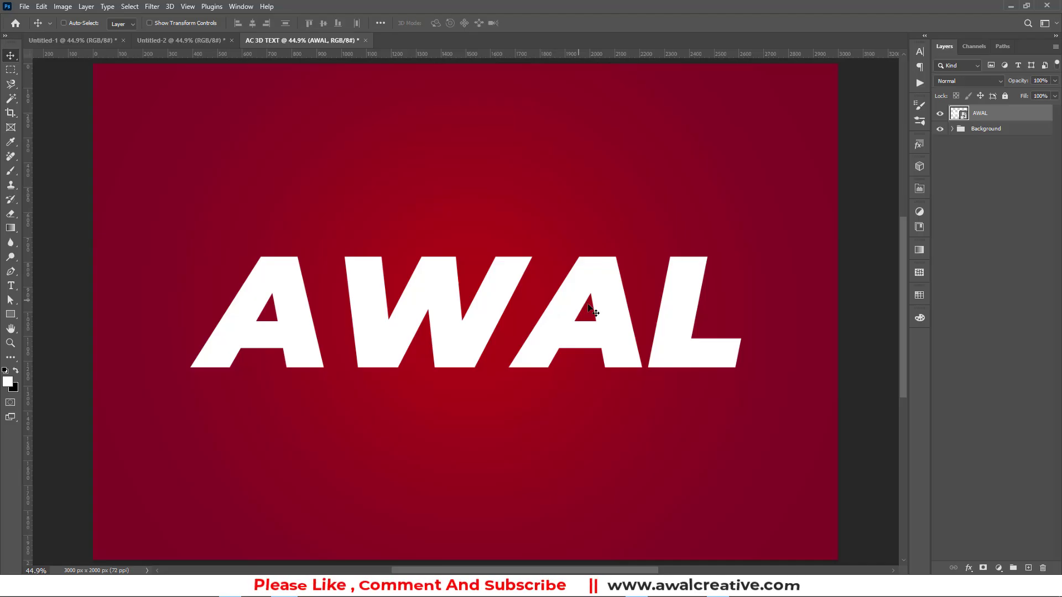
Add a Gradient Overlay at 100% opacity to the AWAL smart object's layer style
click(997, 116)
right_click(990, 113)
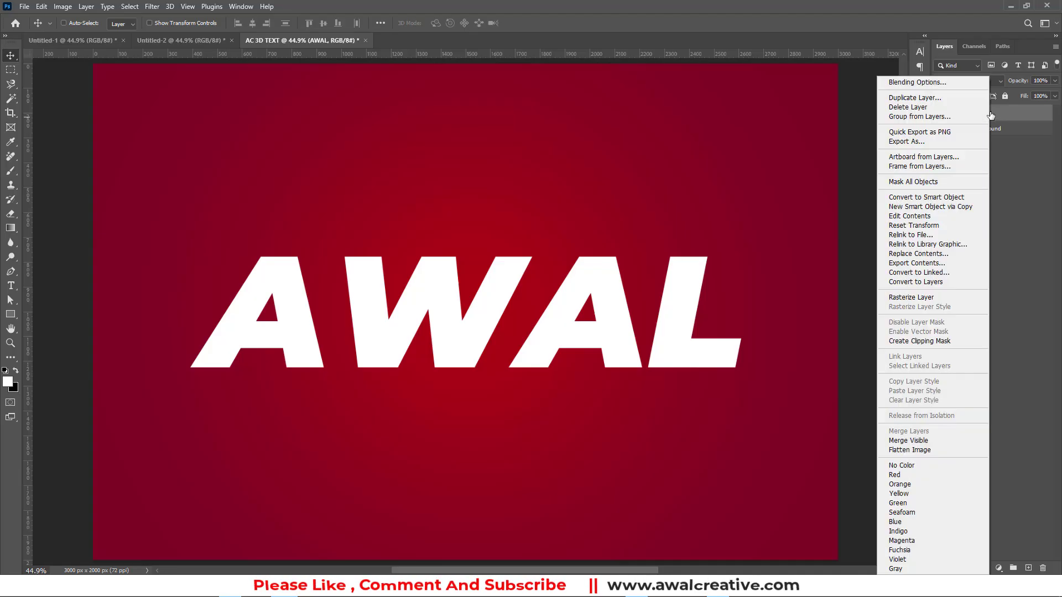
click(928, 87)
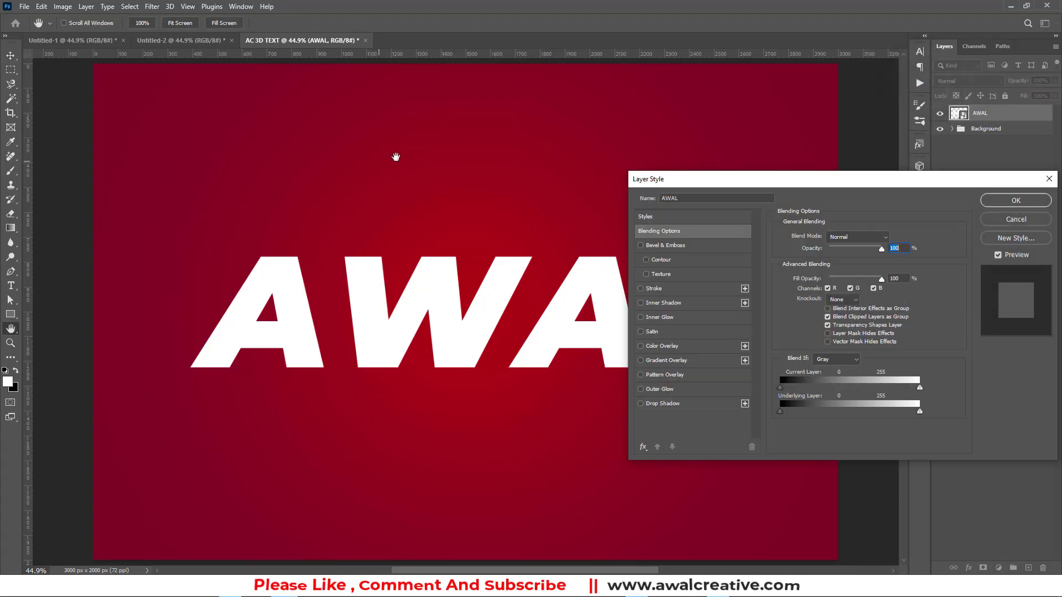
drag(771, 178, 520, 146)
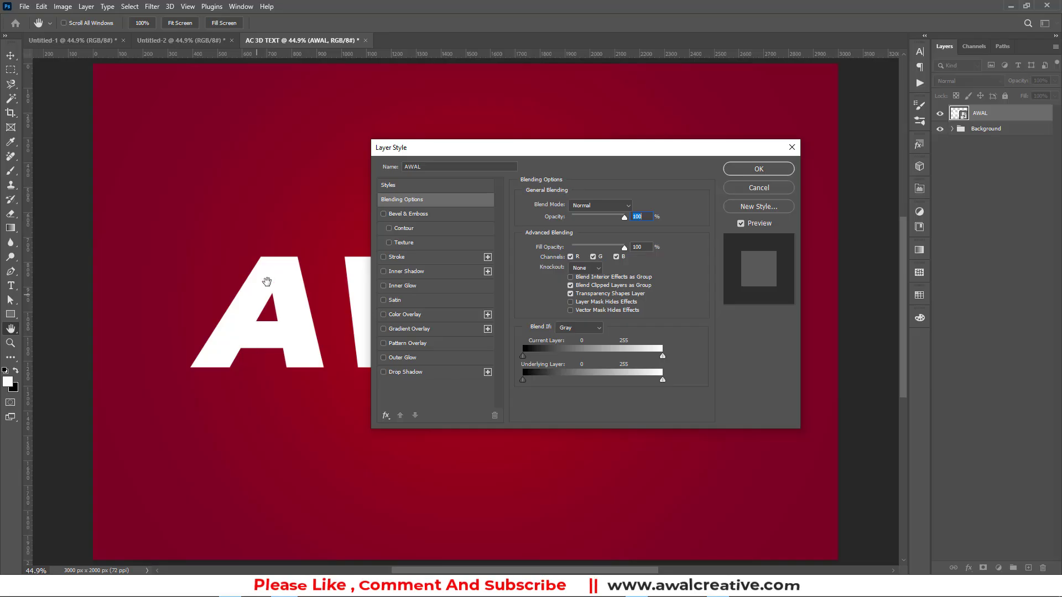
click(394, 331)
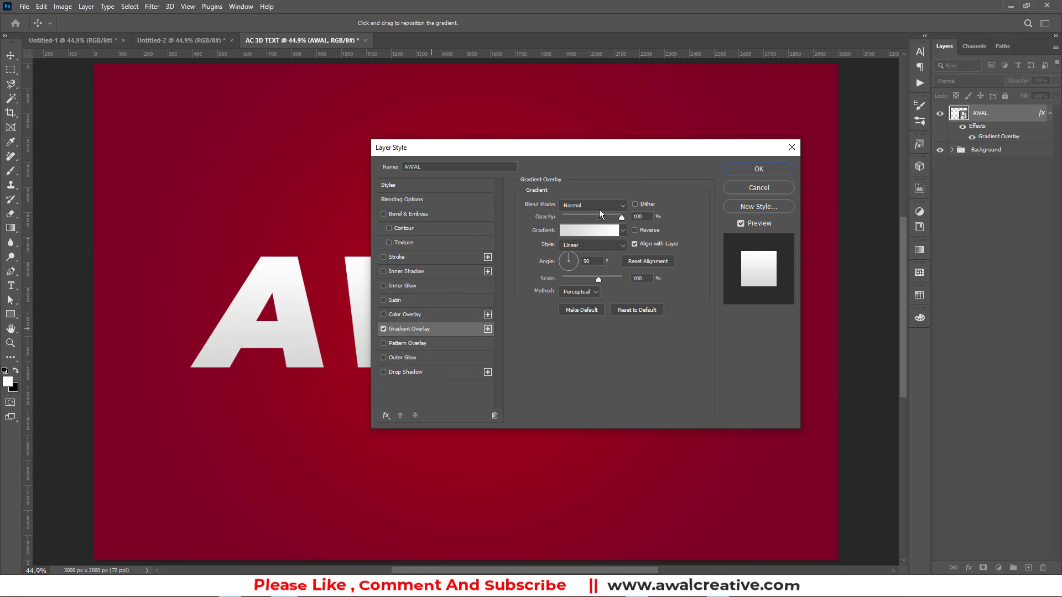
double_click(643, 217)
Set the overlay gradient's start colour stop, at location 0, to dark red #9e0b0f
click(593, 233)
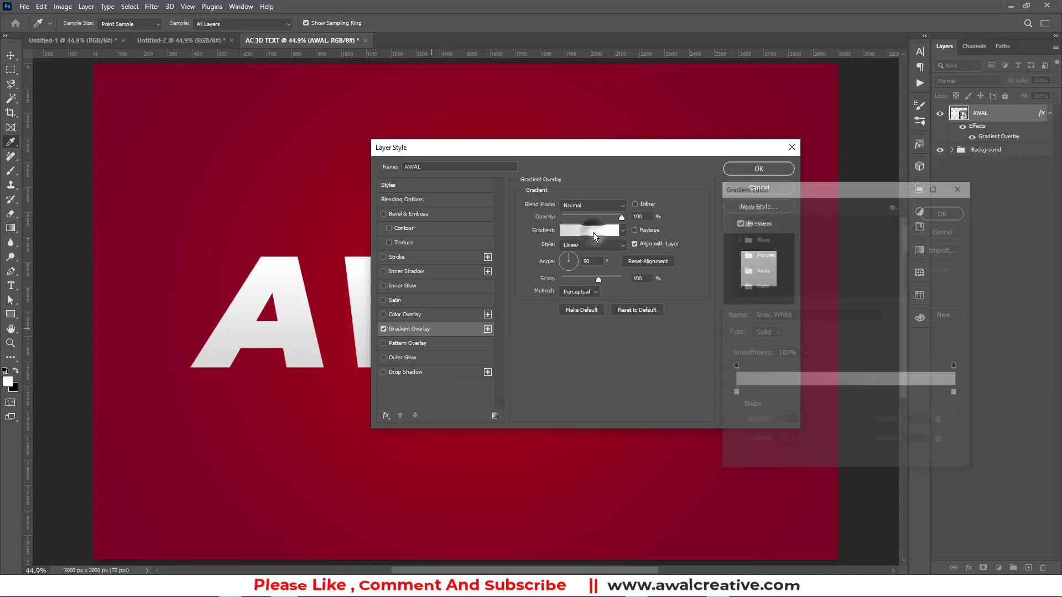
drag(785, 186, 589, 171)
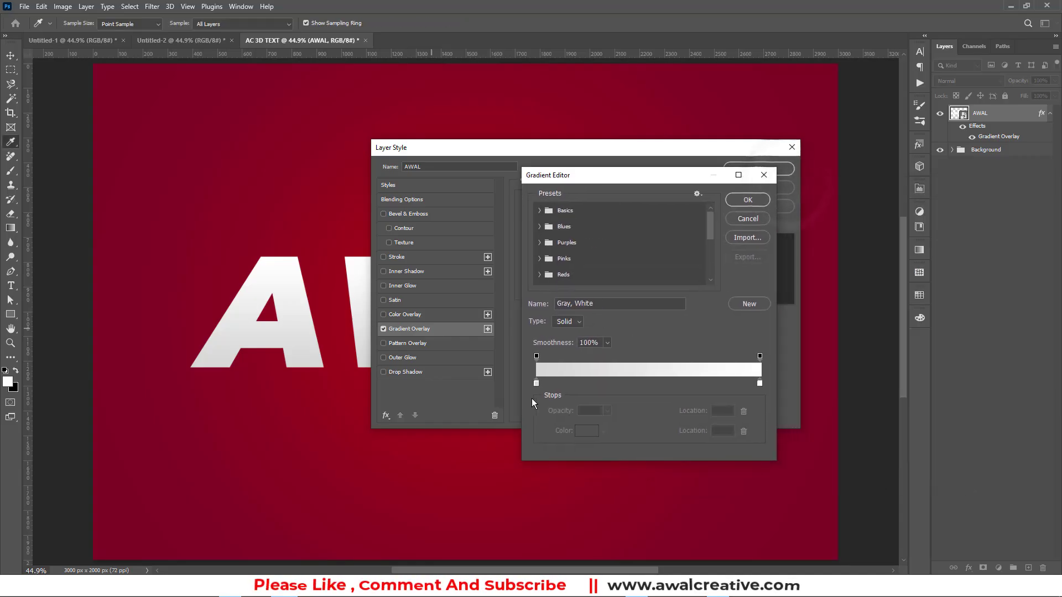
click(535, 383)
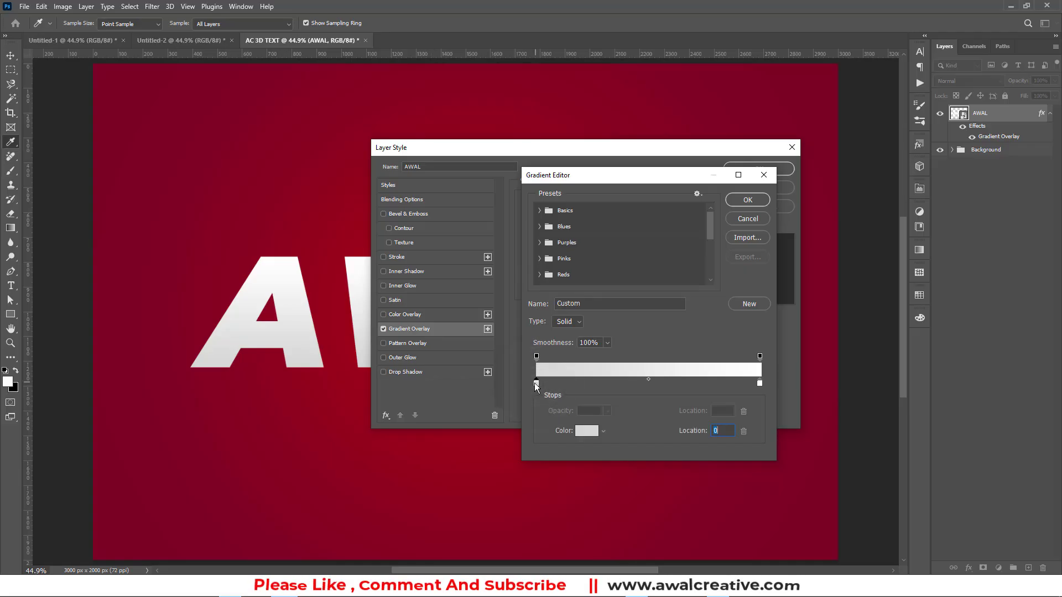
click(586, 431)
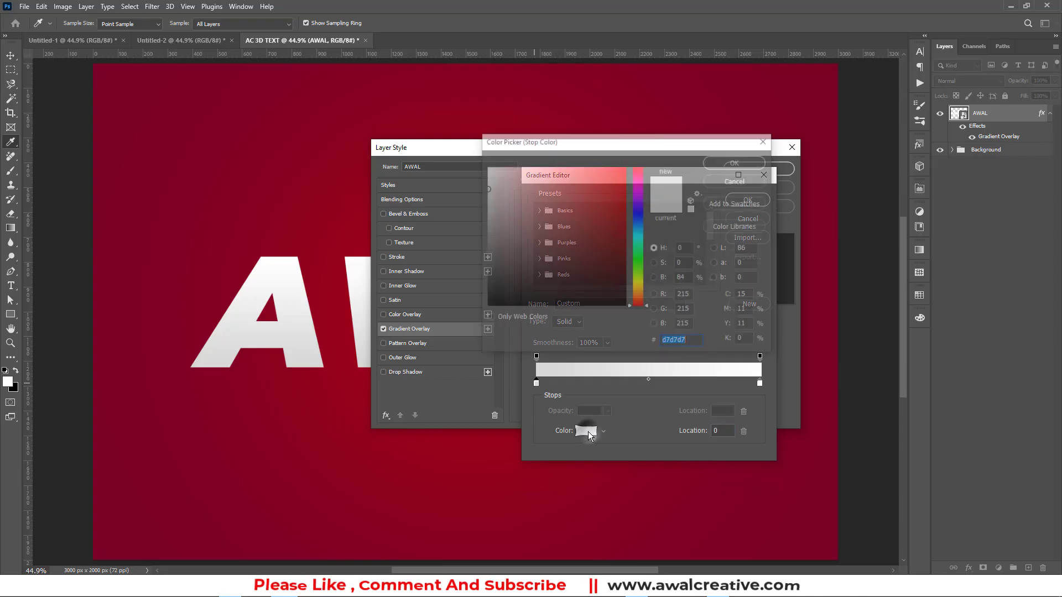
drag(583, 140, 516, 235)
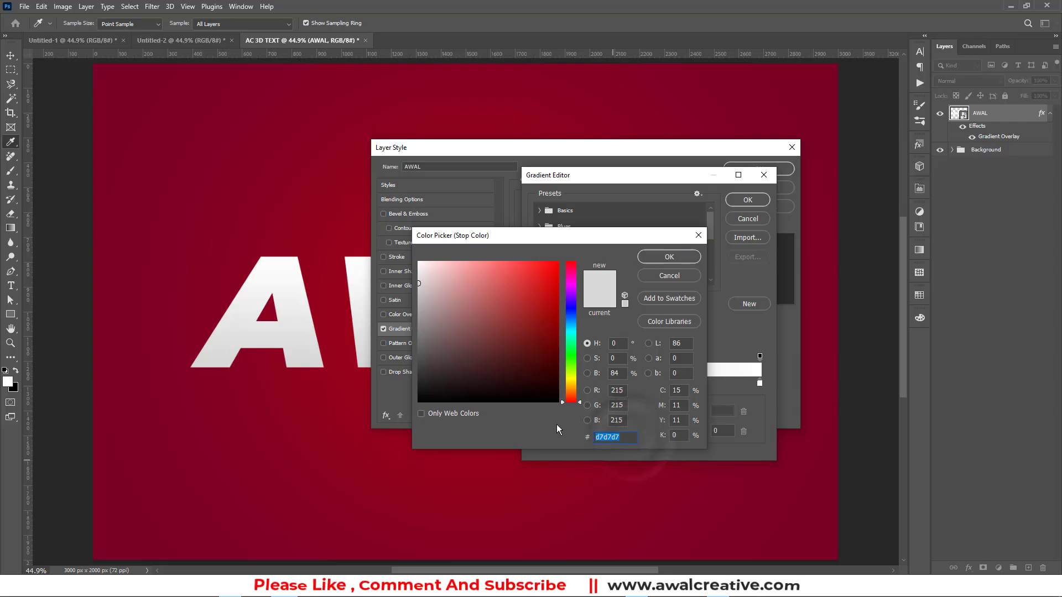
text(9)
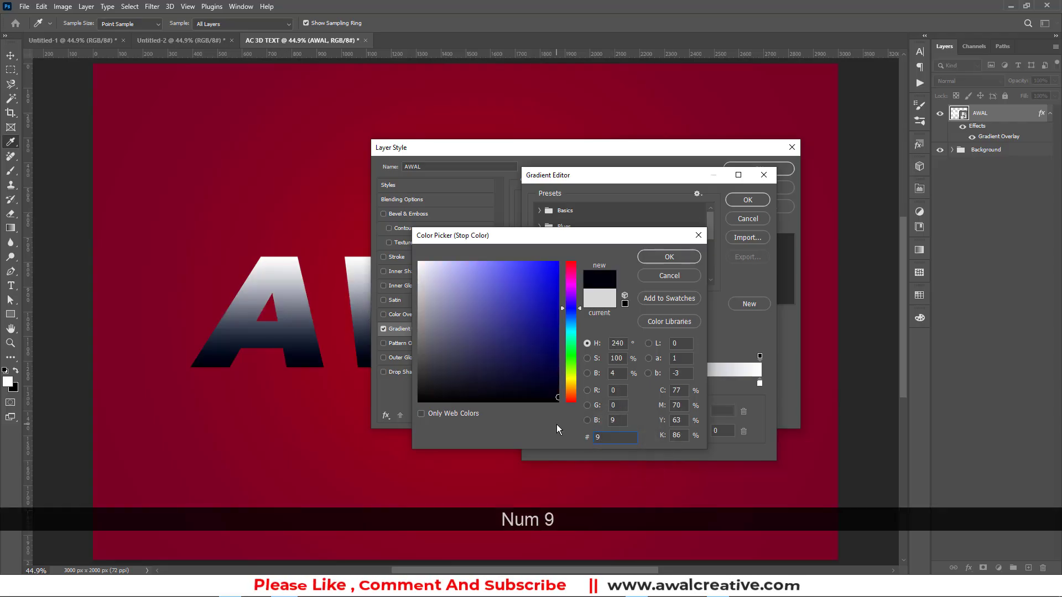
text(e0)
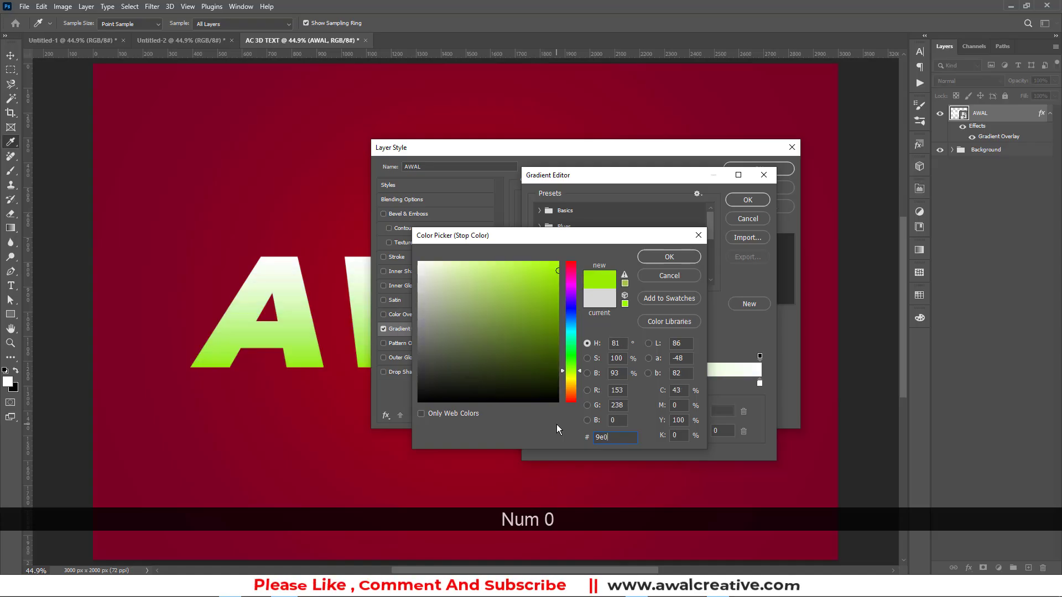
text(b0)
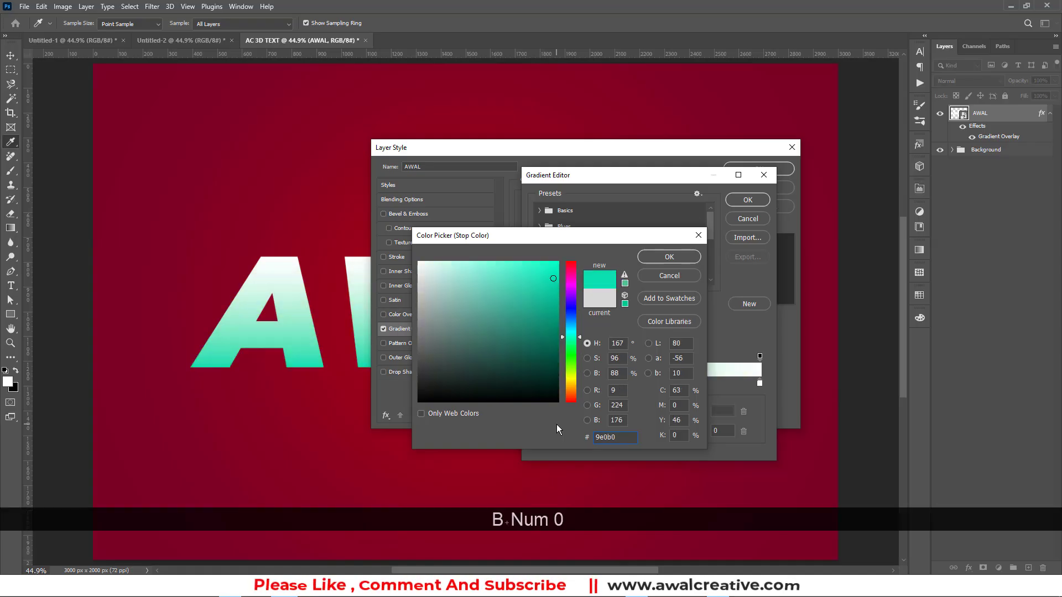
text(f)
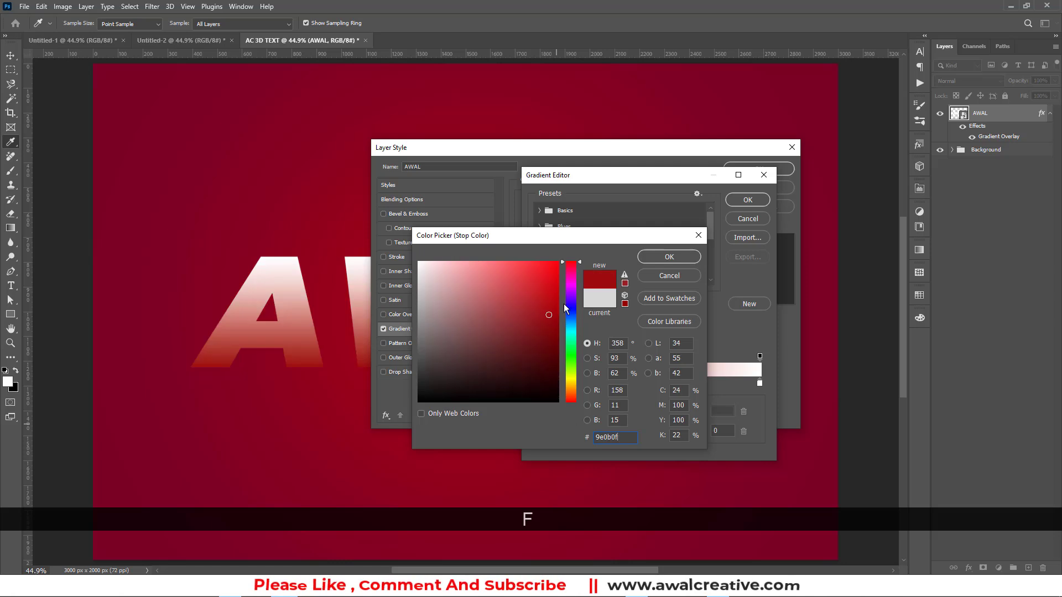
click(691, 257)
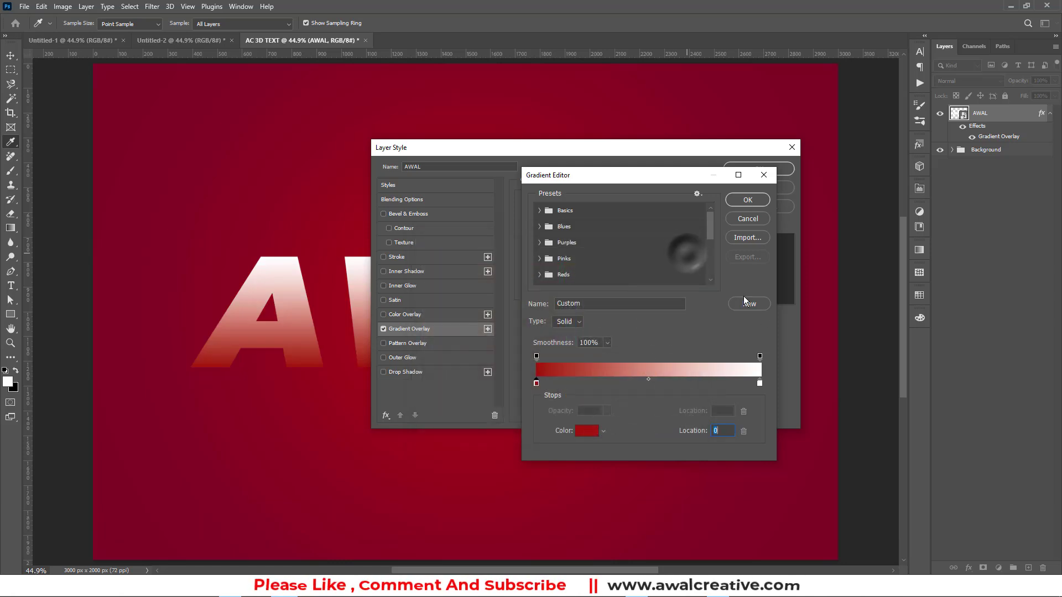
Set the gradient's end colour stop, at location 100, to bright red #ed1c24 and accept the edited gradient
click(759, 383)
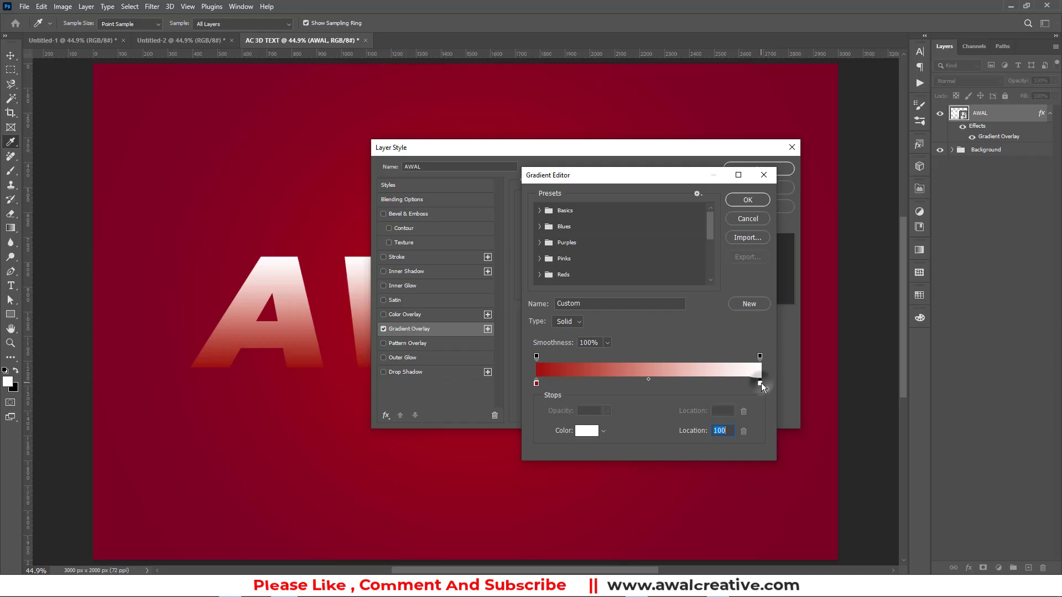
click(585, 435)
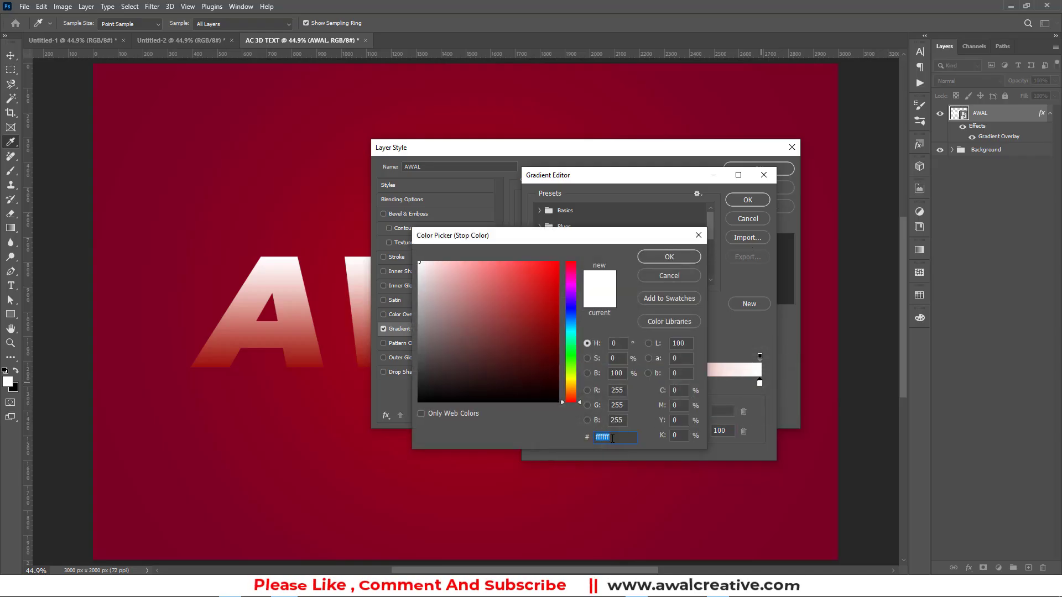
text(e)
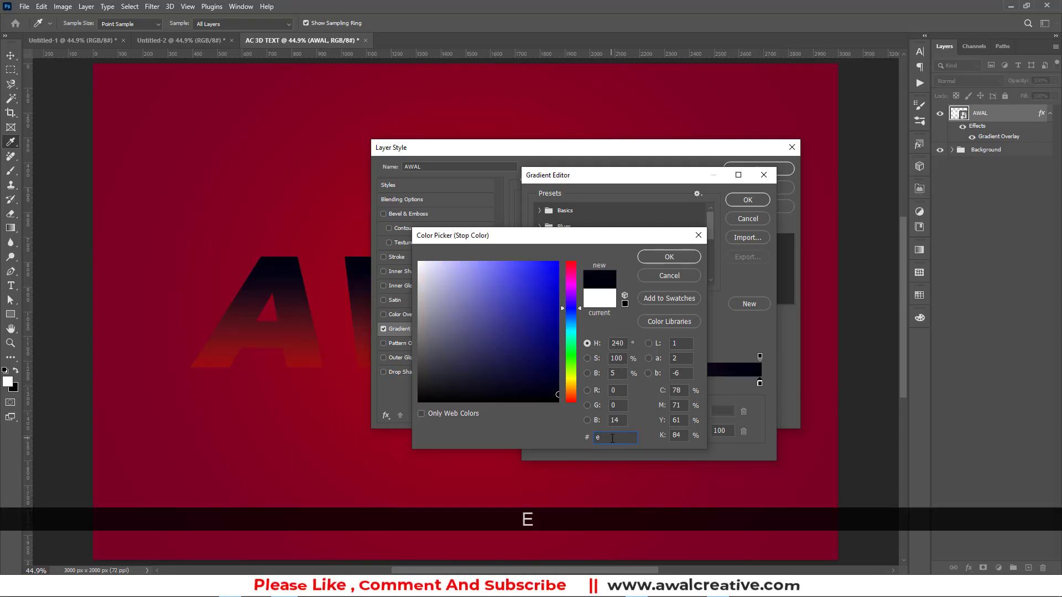
text(d)
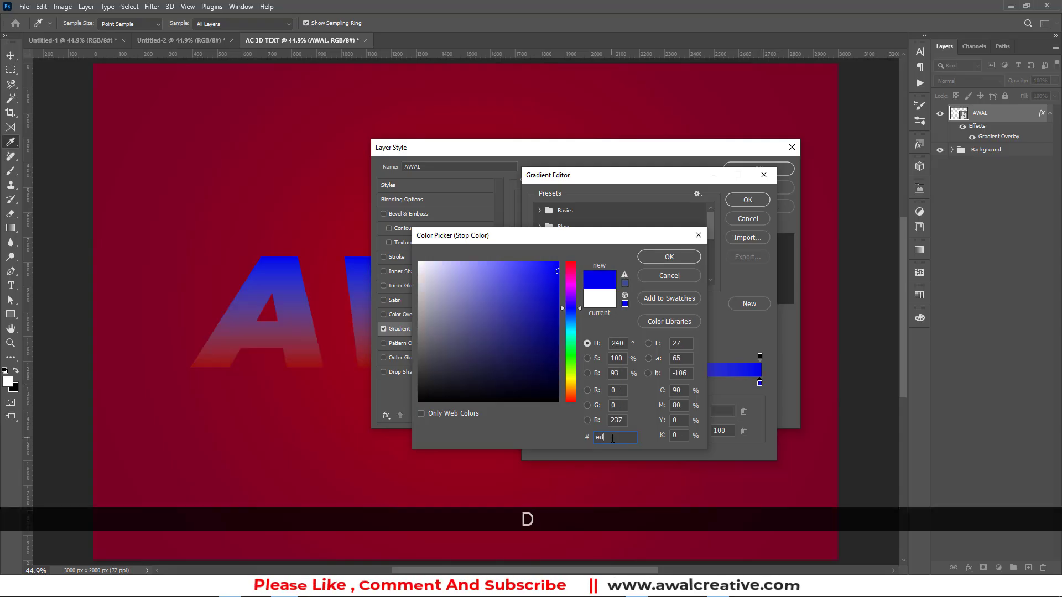
text(1c)
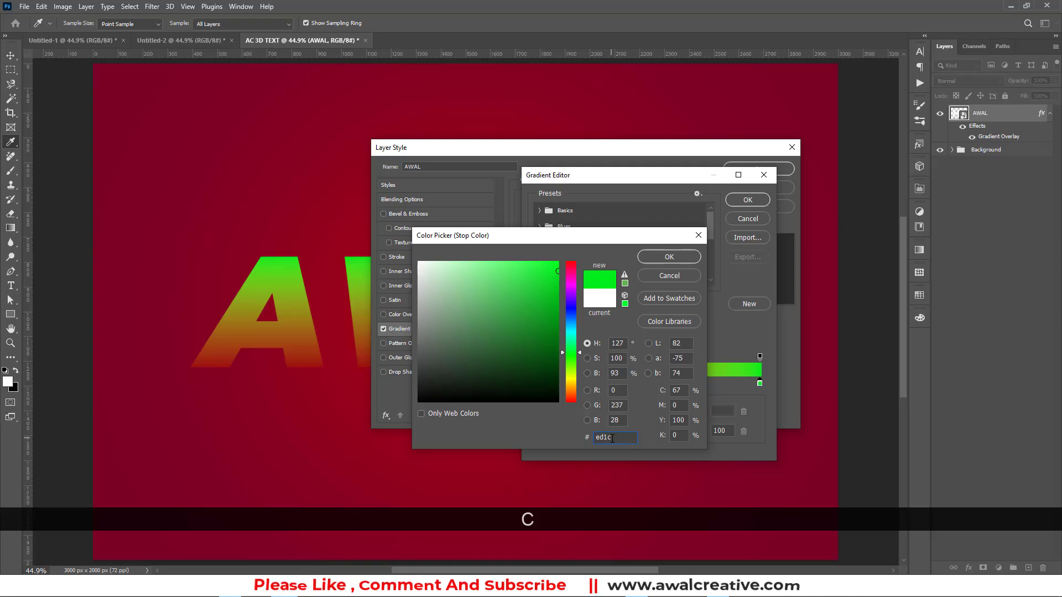
text(24)
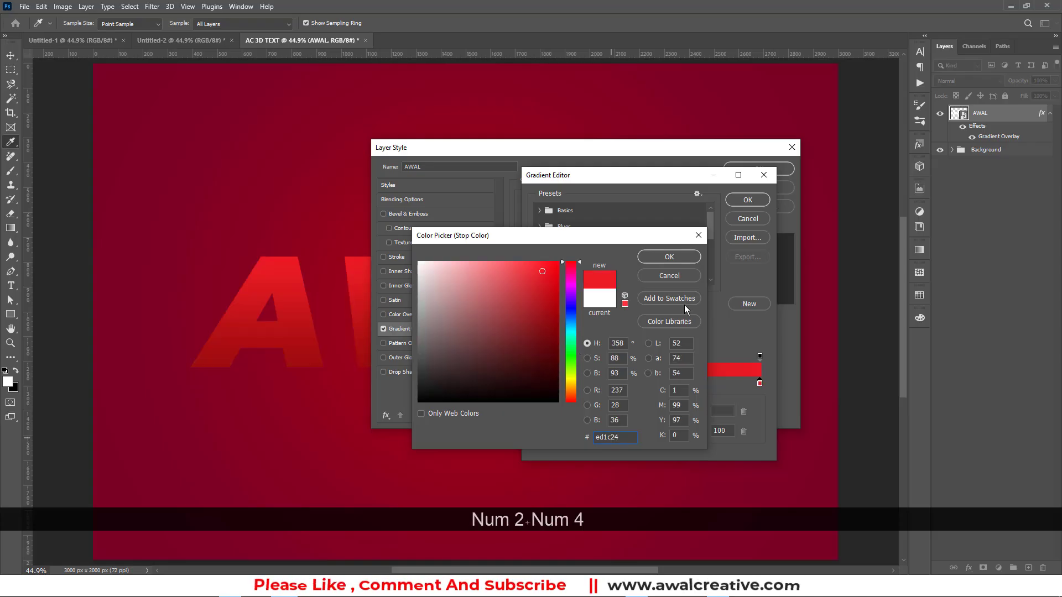
click(667, 260)
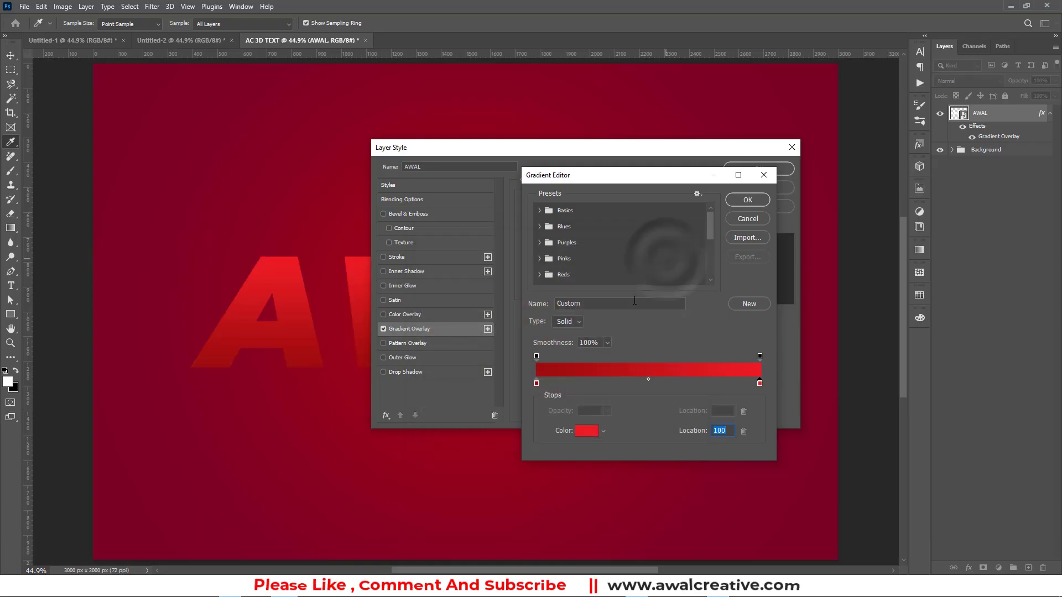
click(748, 201)
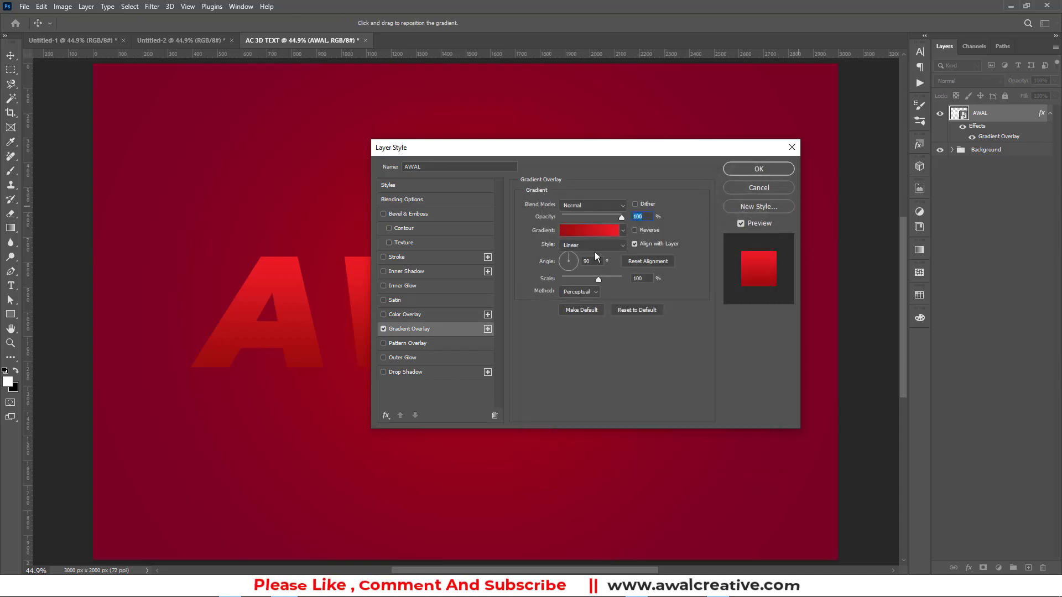
Configure the gradient overlay with Linear style, a 75° angle, 100% scale and the Classic method
click(599, 246)
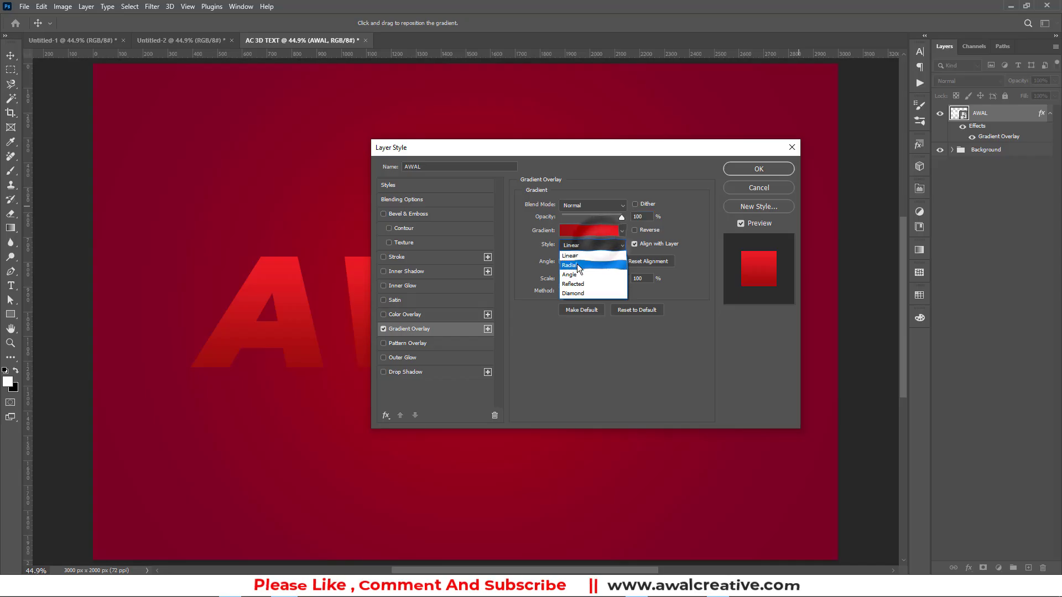
click(575, 256)
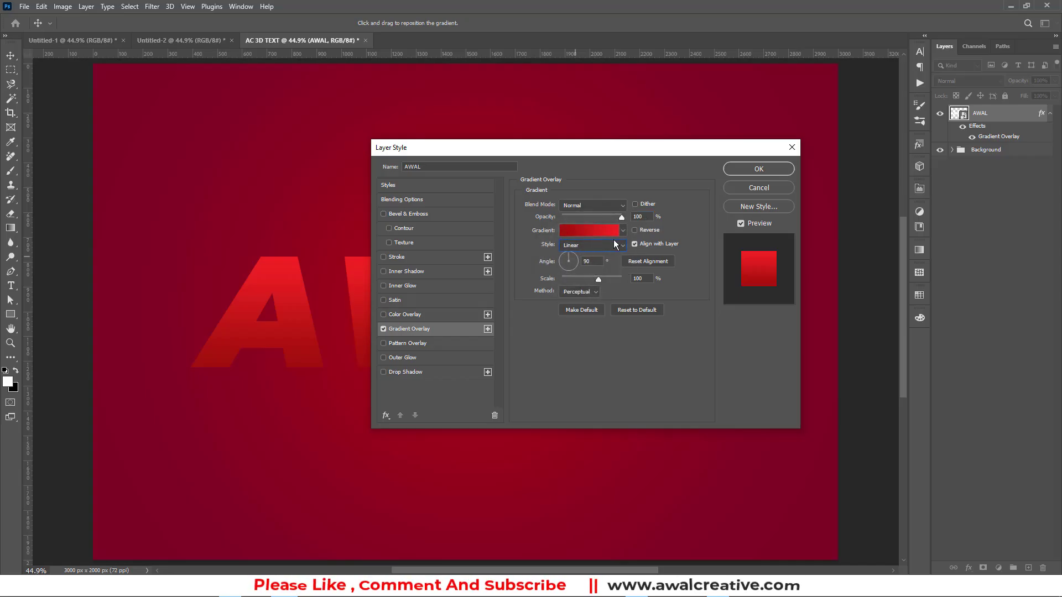
click(591, 261)
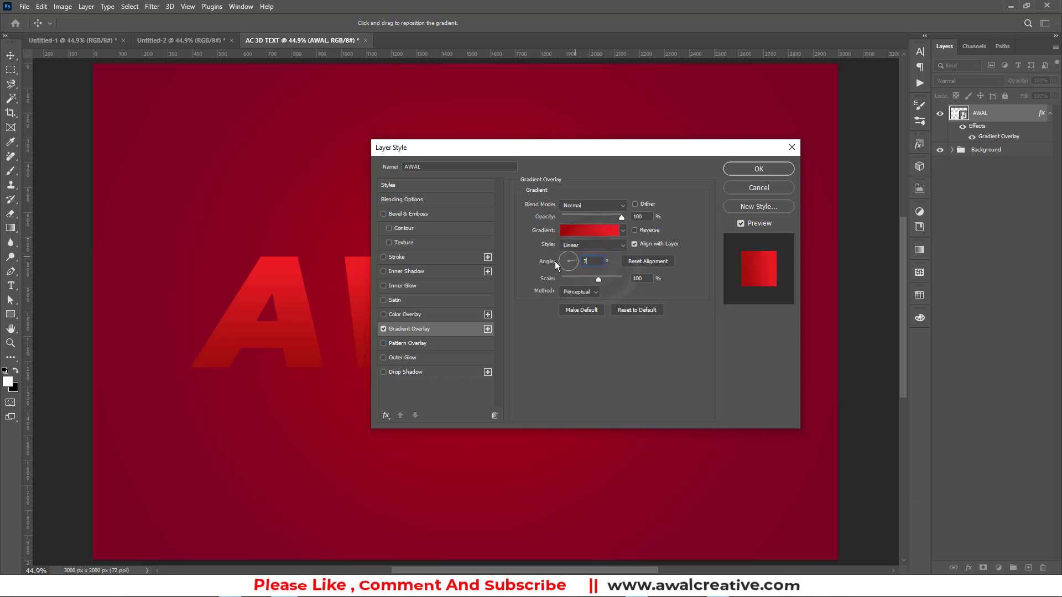
text(75)
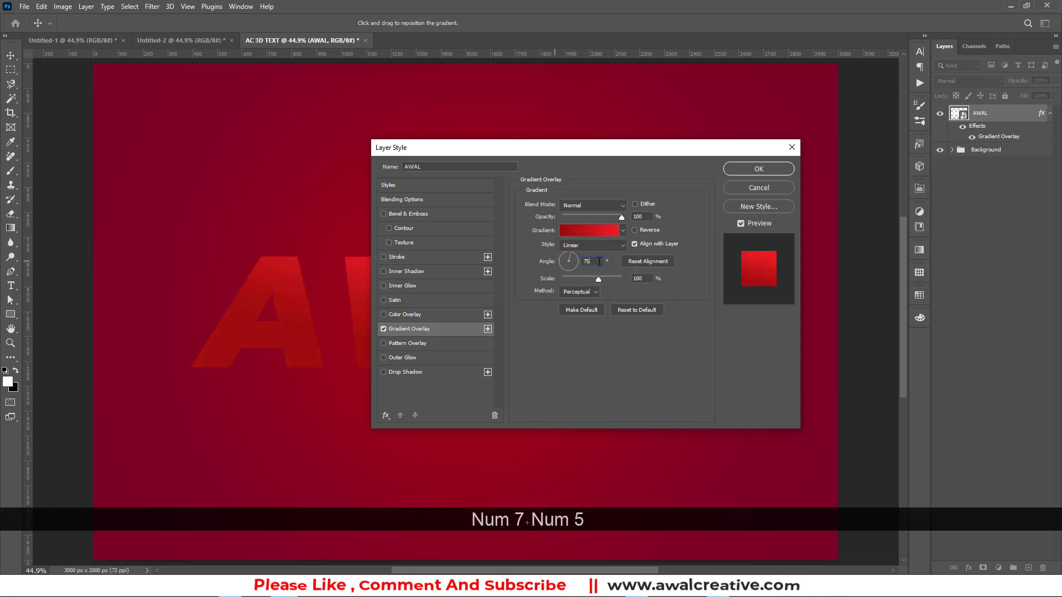
click(638, 278)
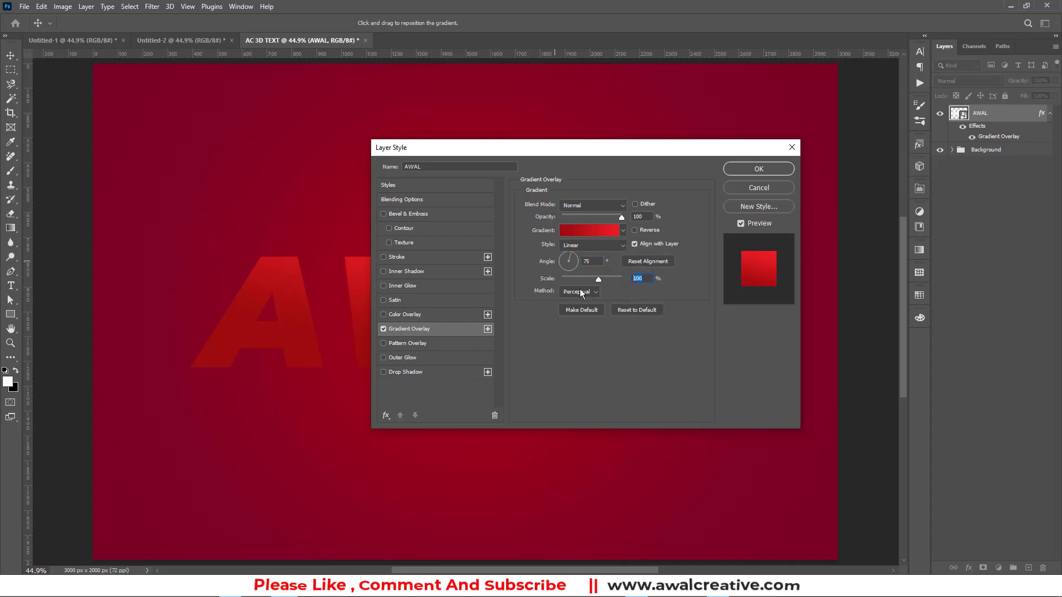
click(595, 293)
click(575, 319)
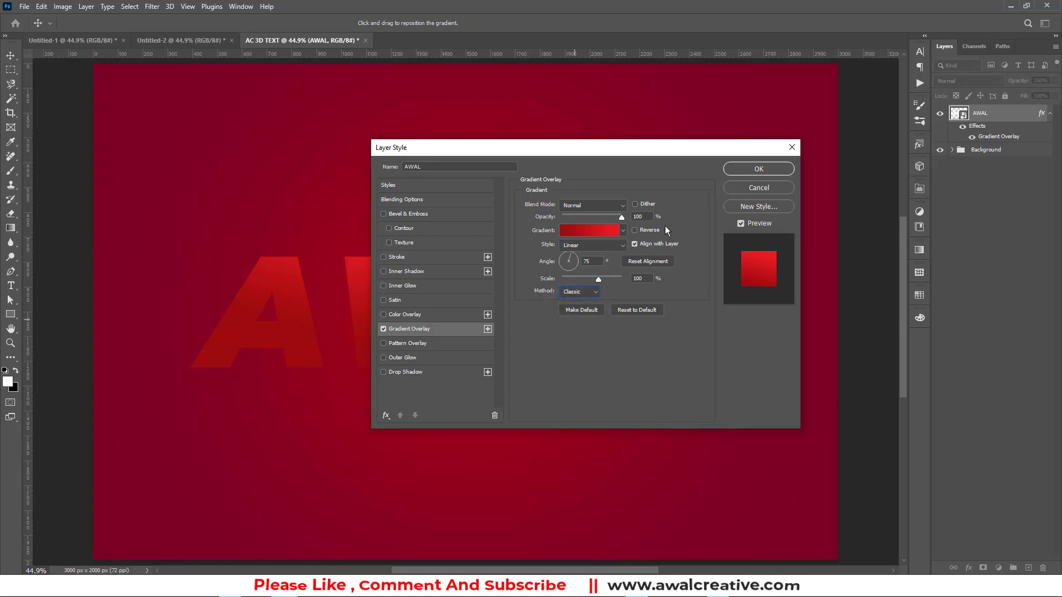
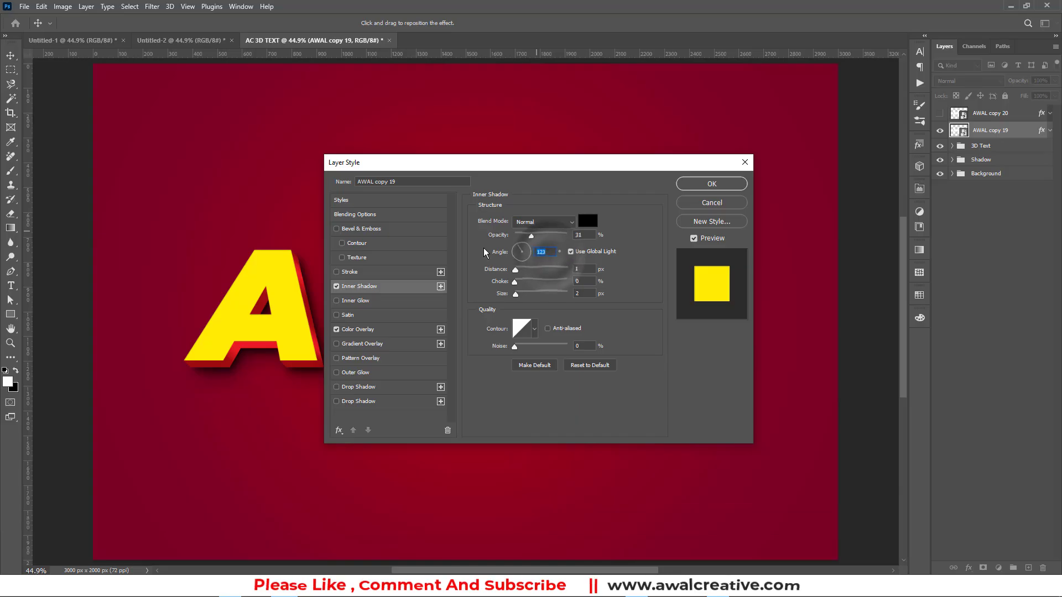
Set the Inner Shadow on AWAL copy 19 to a 133° angle, 22 px distance and 0 px size
text(133)
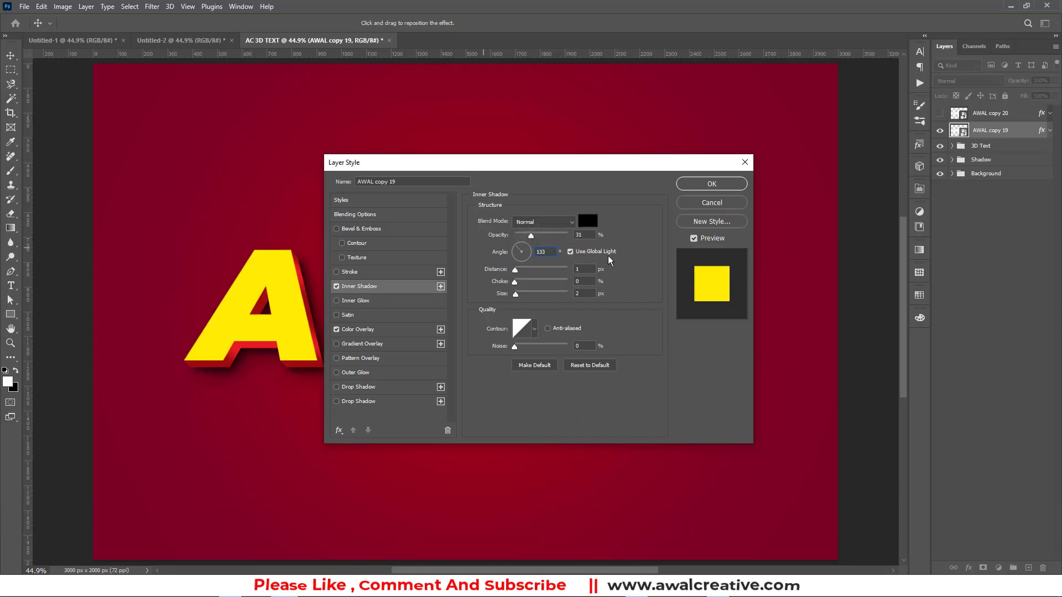
click(585, 268)
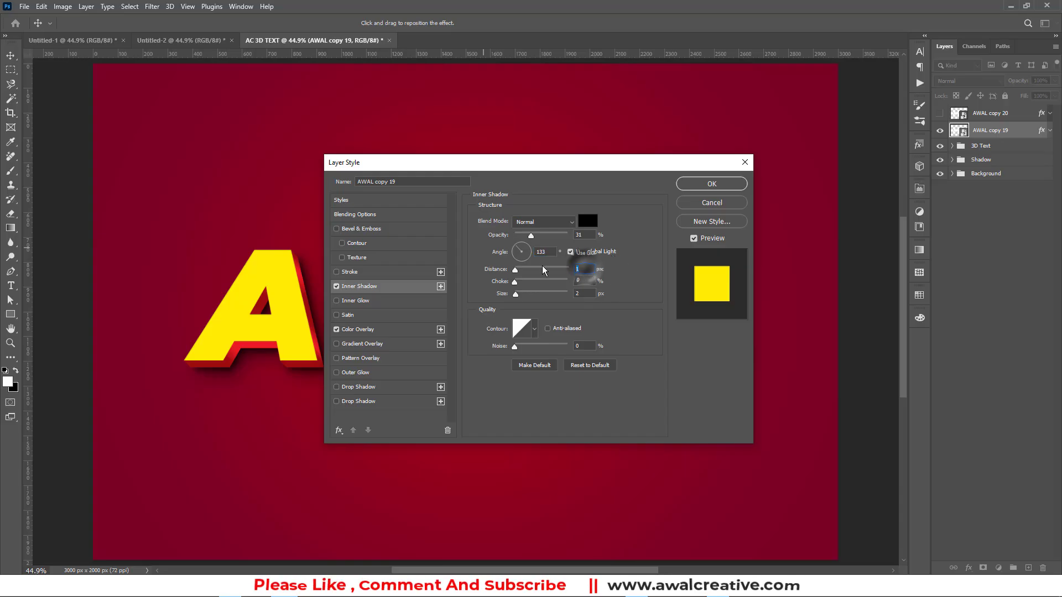
text(22)
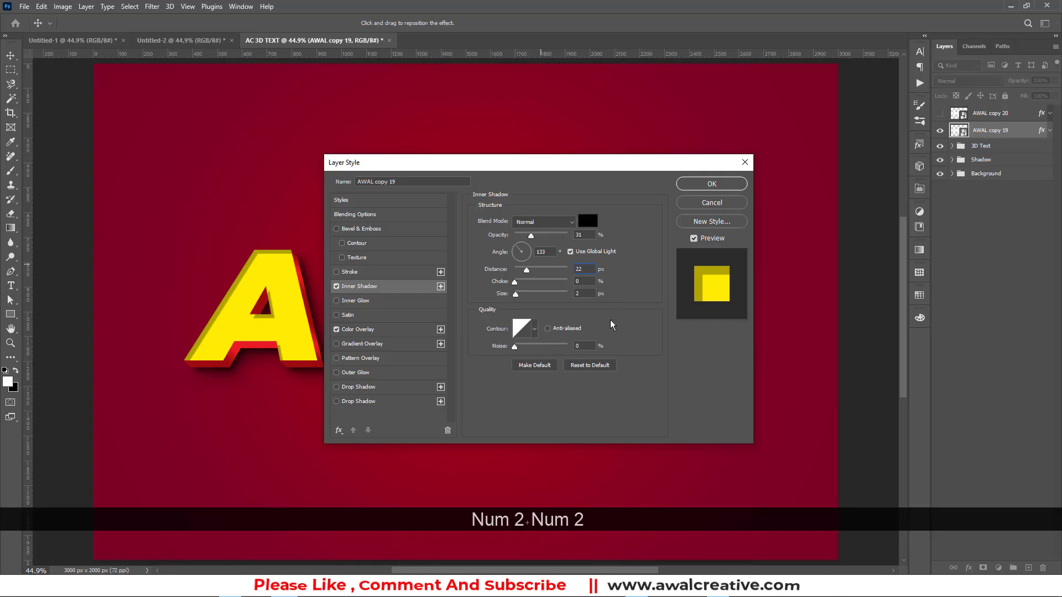
click(583, 292)
text(0)
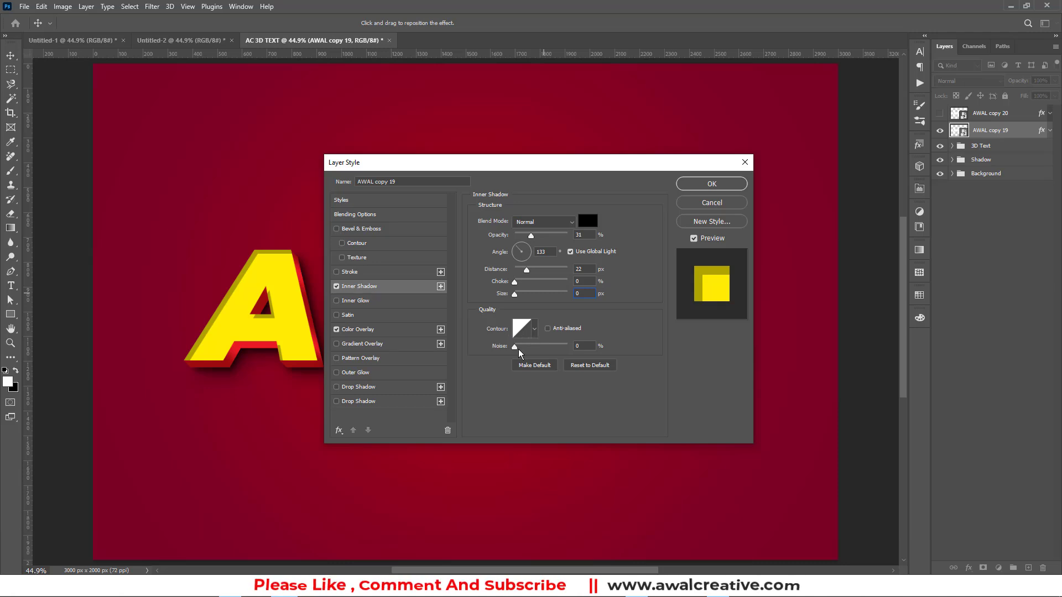
click(489, 378)
Add a 10 px Stroke to AWAL copy 19 with Inside position and Normal blend mode
click(353, 272)
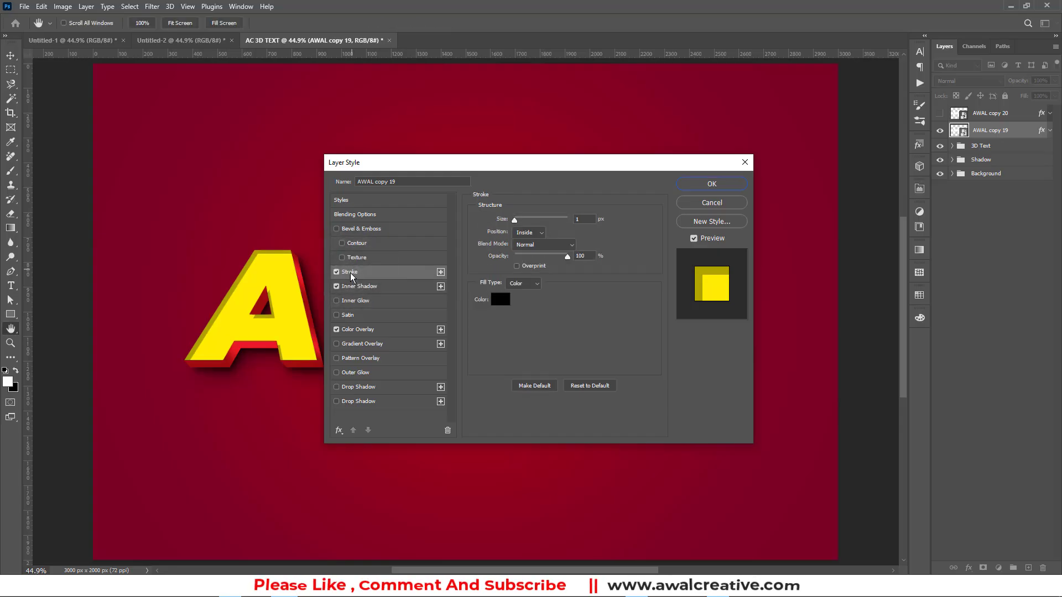
click(583, 219)
text(10)
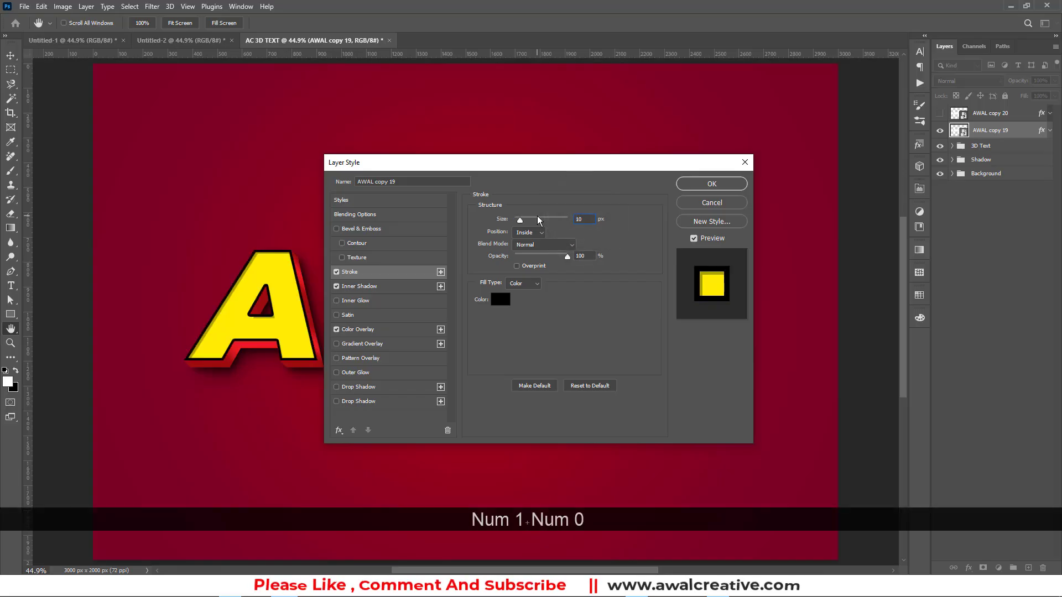
click(536, 231)
click(536, 234)
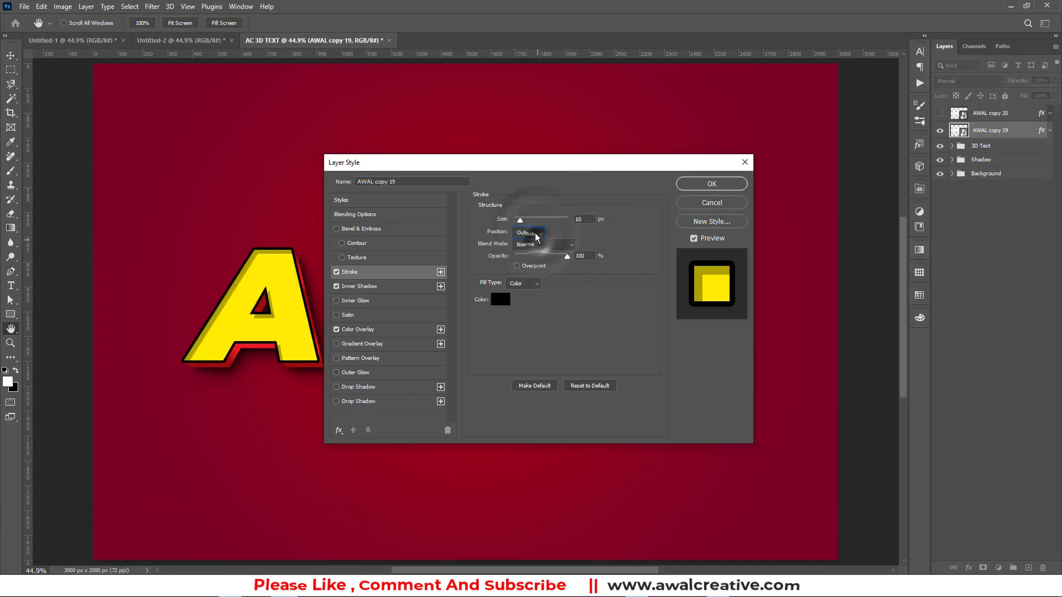
click(535, 232)
click(528, 240)
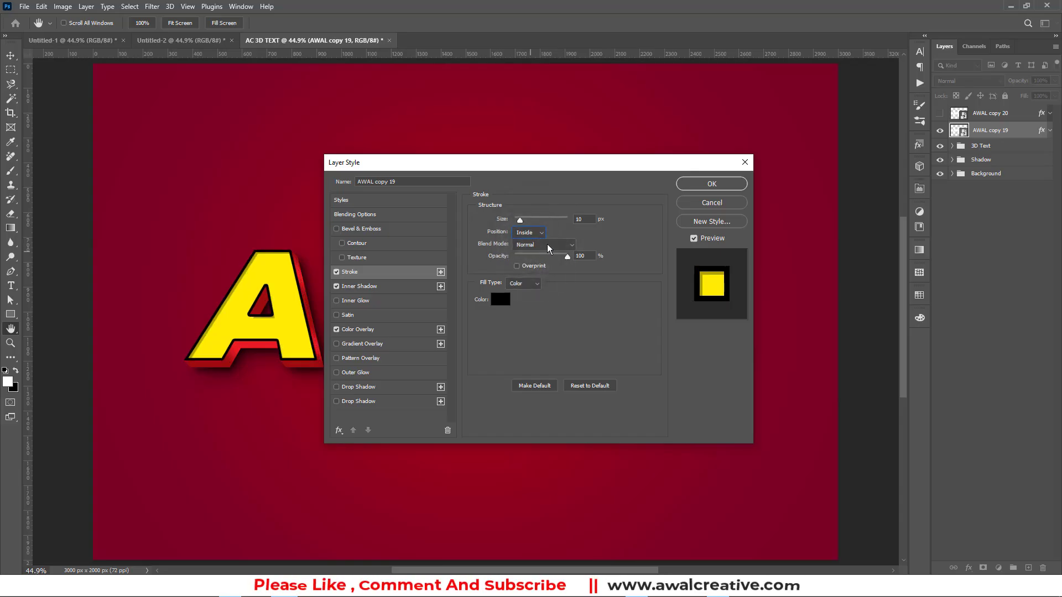
click(546, 243)
click(542, 257)
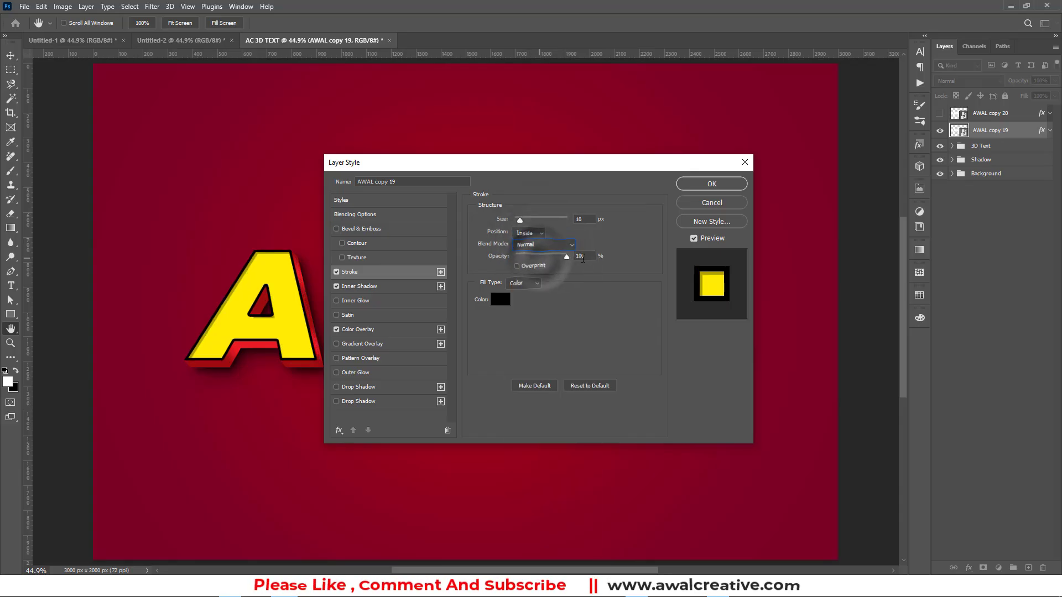
Try a Gradient fill type for the stroke and switch it back to Color
click(523, 284)
click(525, 292)
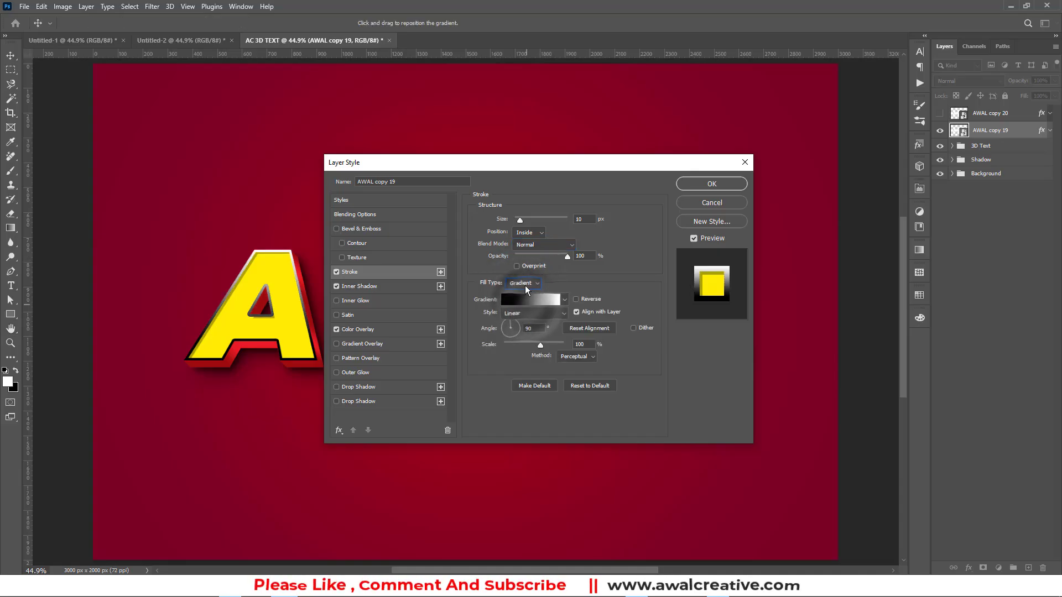
click(524, 284)
click(526, 287)
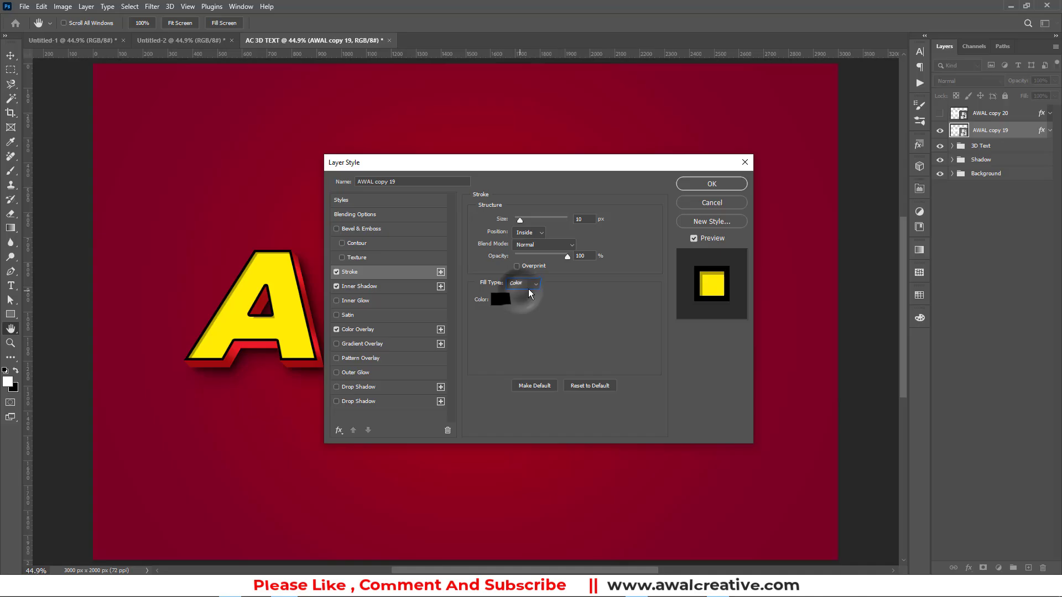
Set the stroke colour to #fff568 and accept the layer style of AWAL copy 19
click(500, 301)
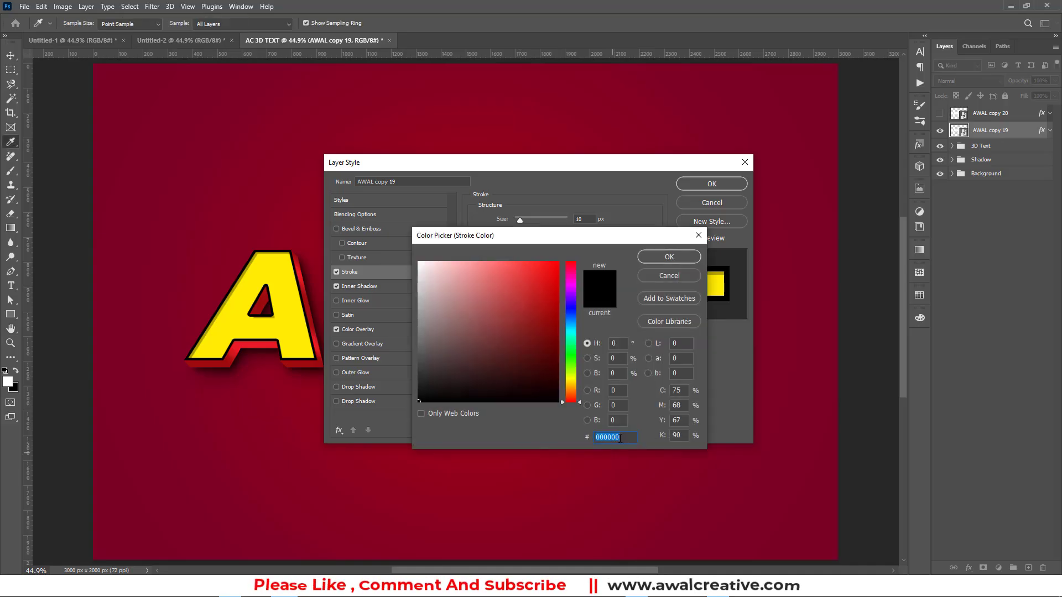
text(fff)
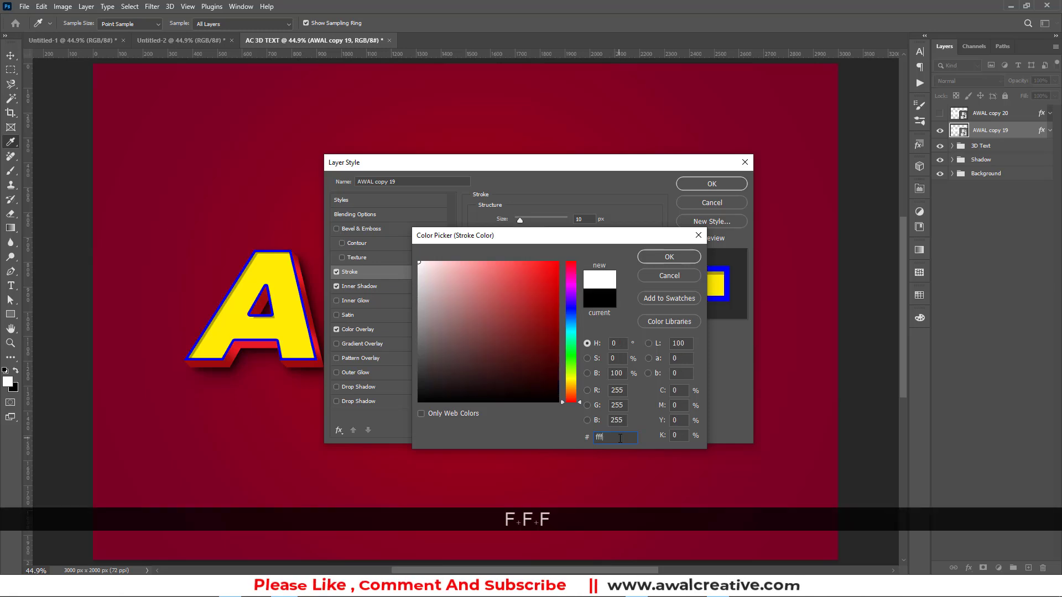
text(568)
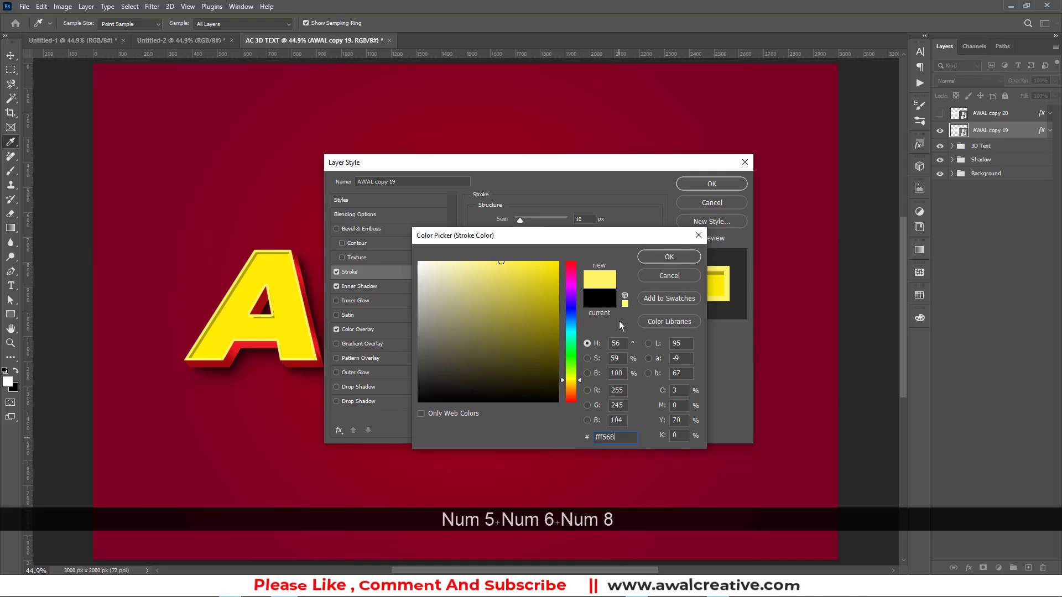
click(653, 259)
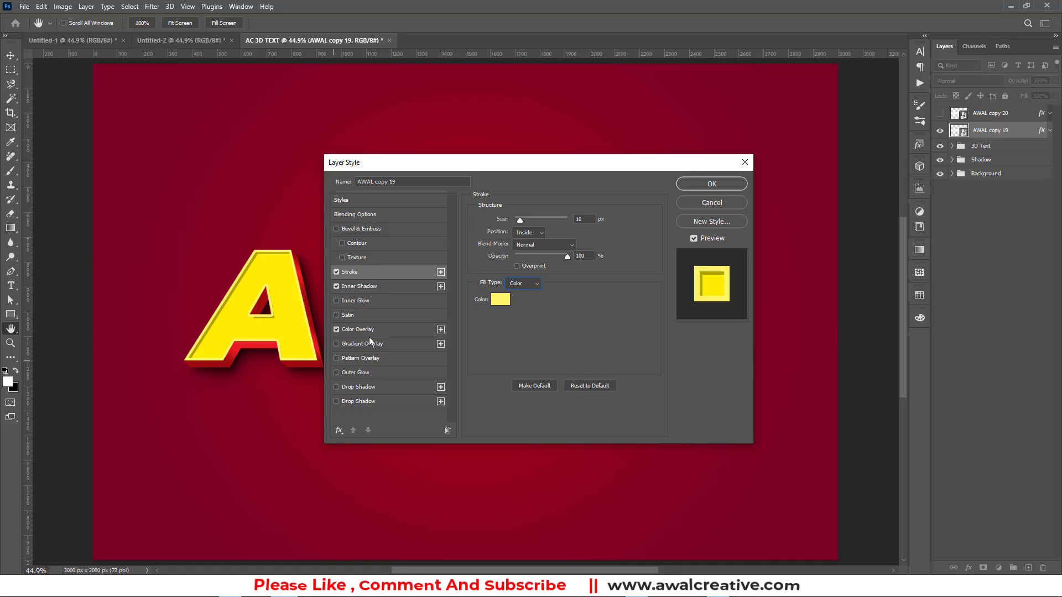
click(698, 185)
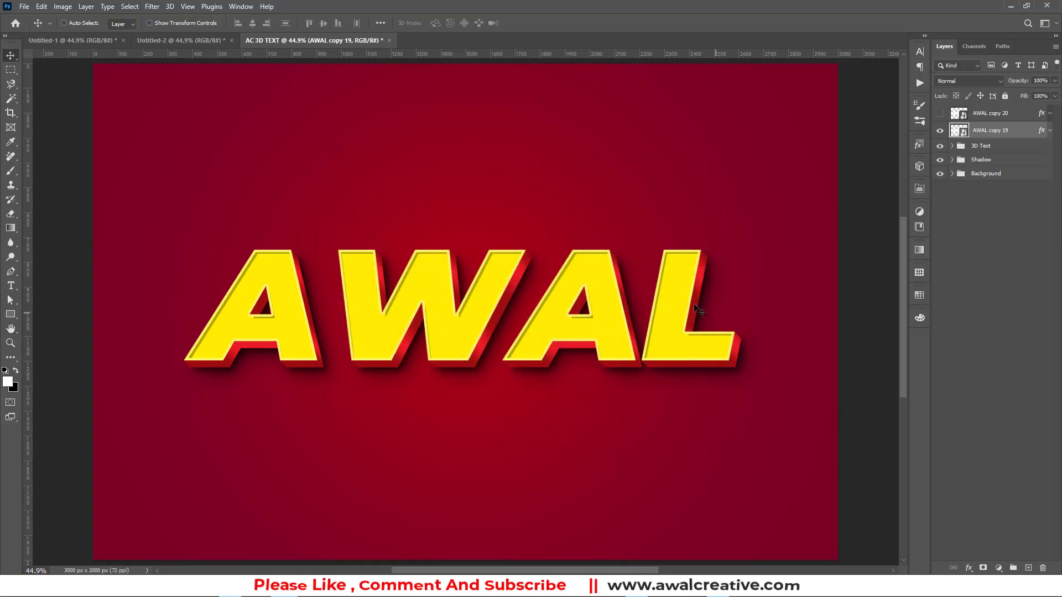
Show the AWAL copy 20 layer and turn off Gradient Overlay in its layer style
click(1043, 113)
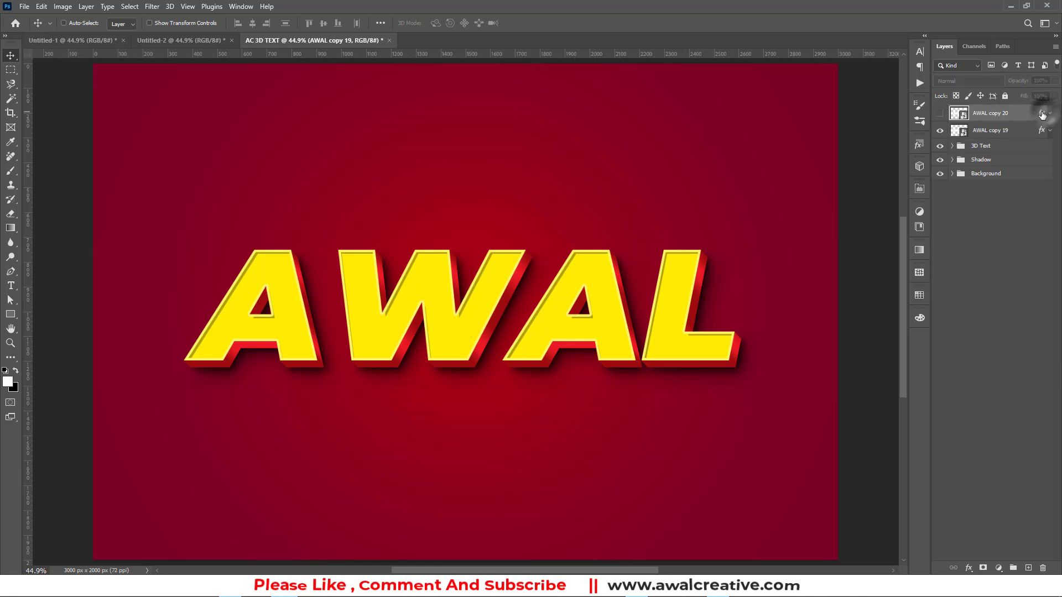
click(940, 113)
click(988, 115)
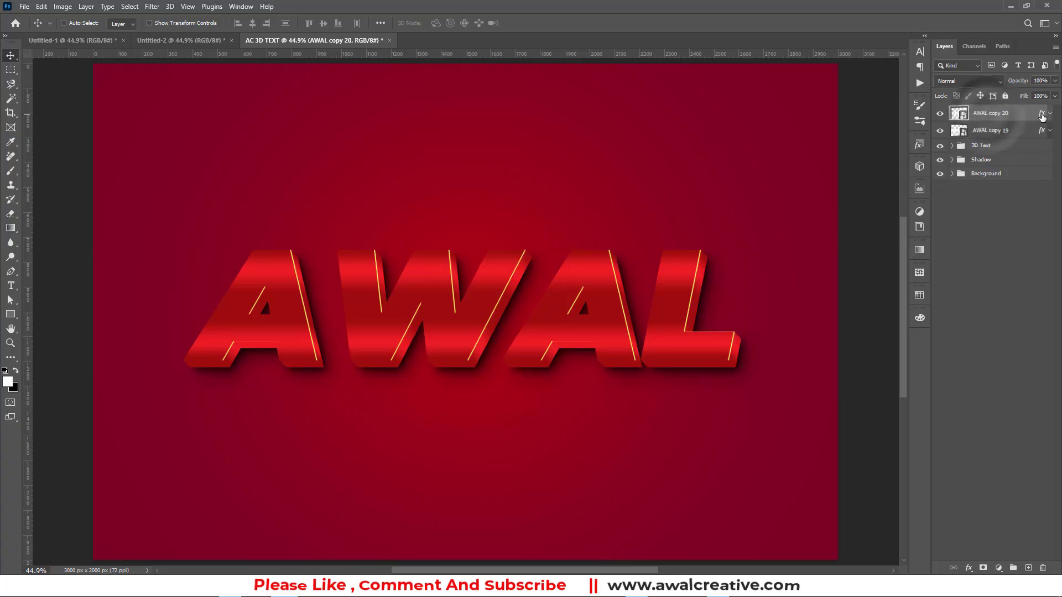
double_click(1042, 116)
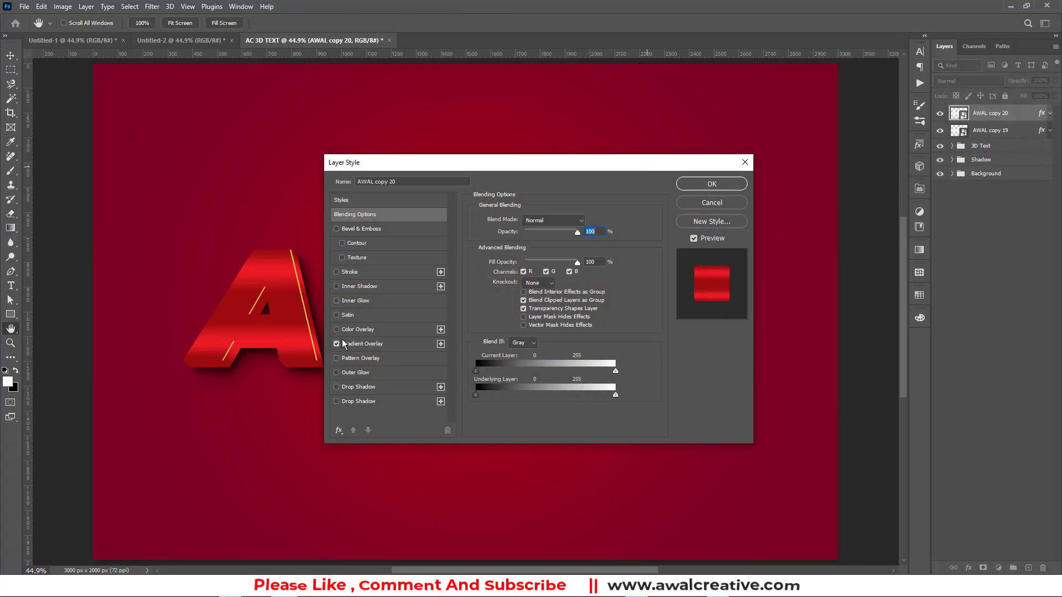
click(336, 344)
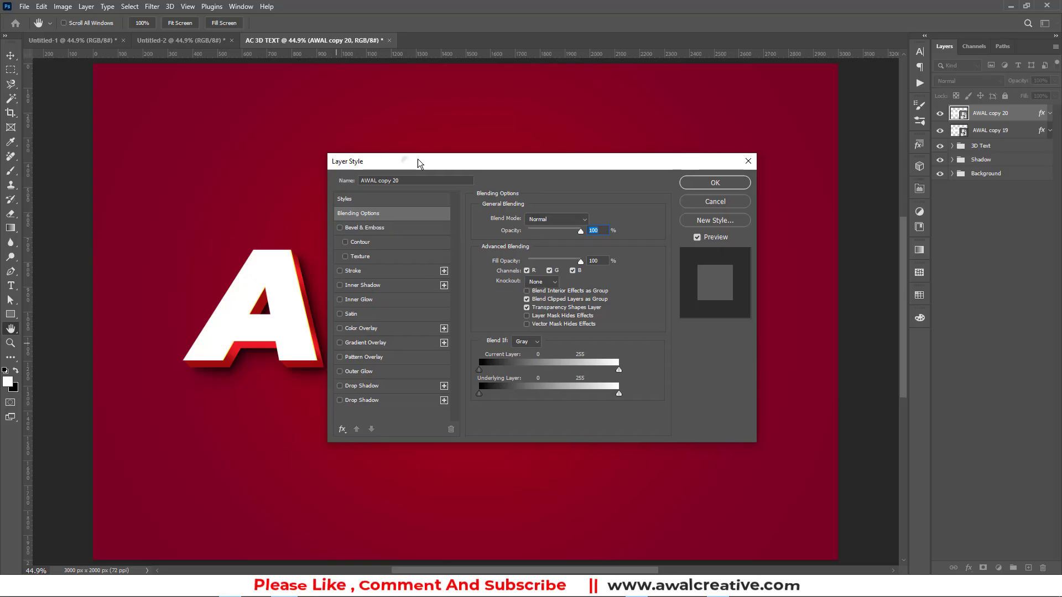
Add a Pattern Overlay to AWAL copy 20 using the first blue pattern from the Water group
drag(409, 166, 575, 151)
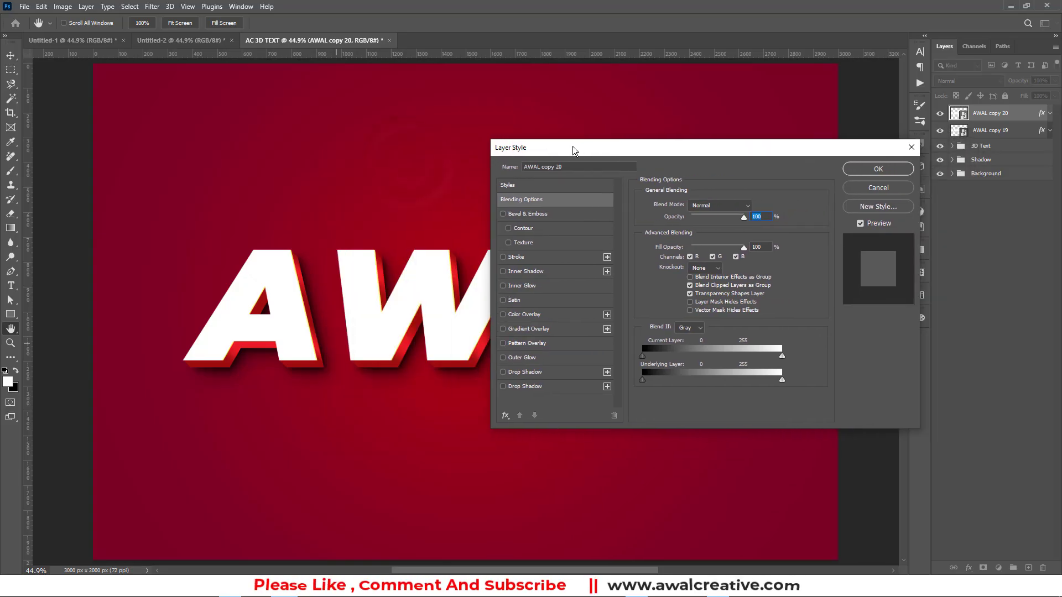
click(503, 344)
click(525, 343)
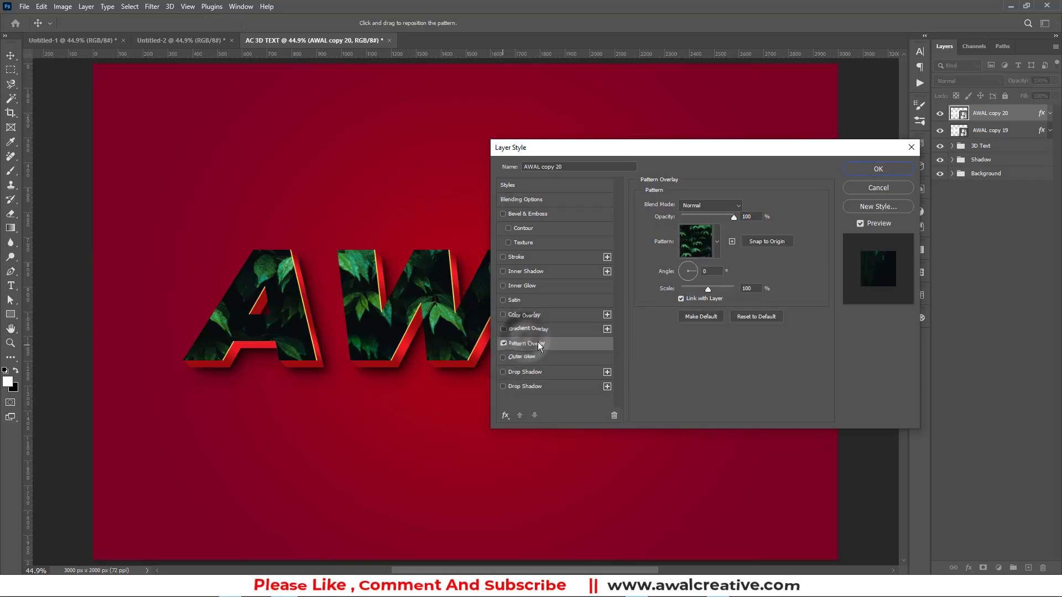
click(716, 243)
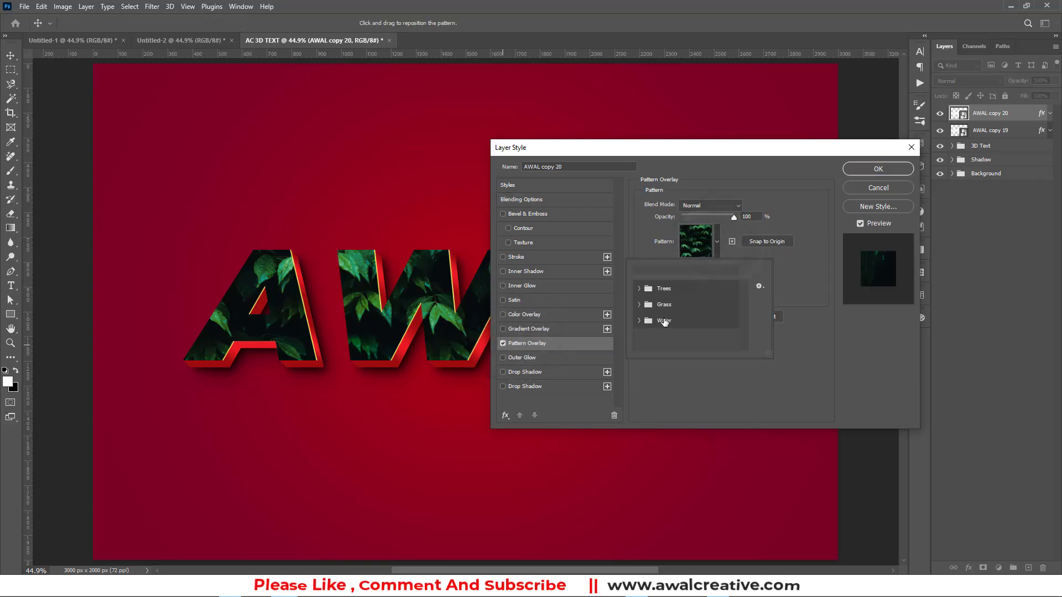
click(648, 320)
click(653, 337)
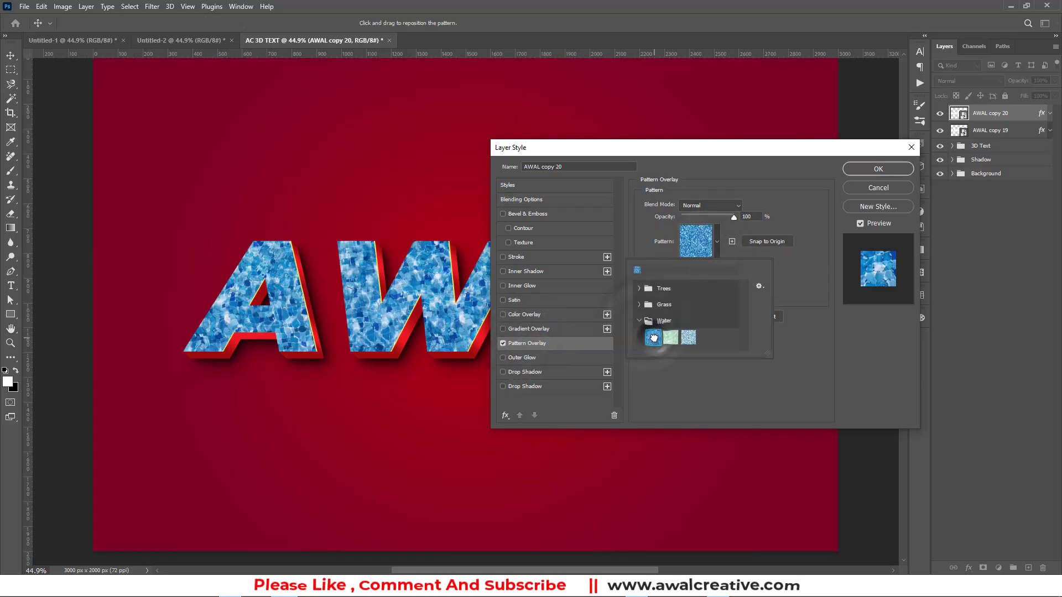
Try the first three Trees patterns on the overlay, ending with the yellow autumn trees
click(718, 243)
click(696, 241)
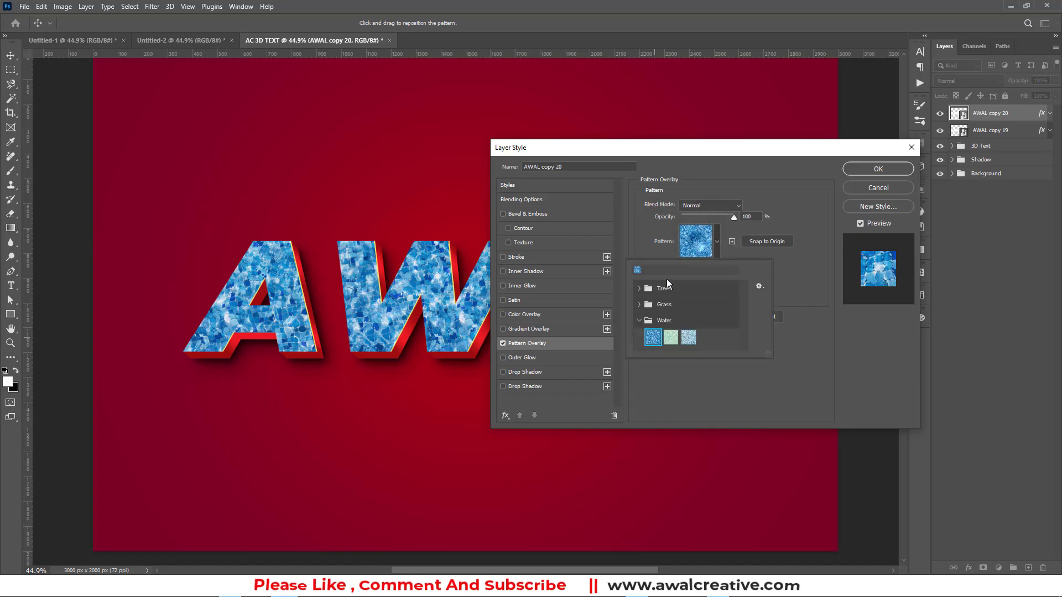
click(646, 290)
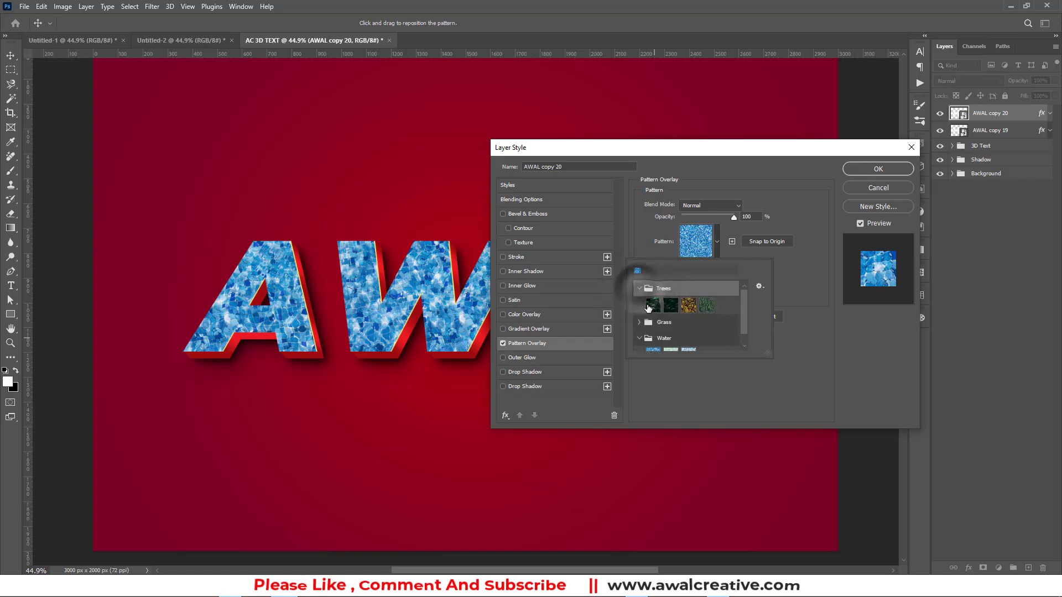
click(652, 304)
click(668, 305)
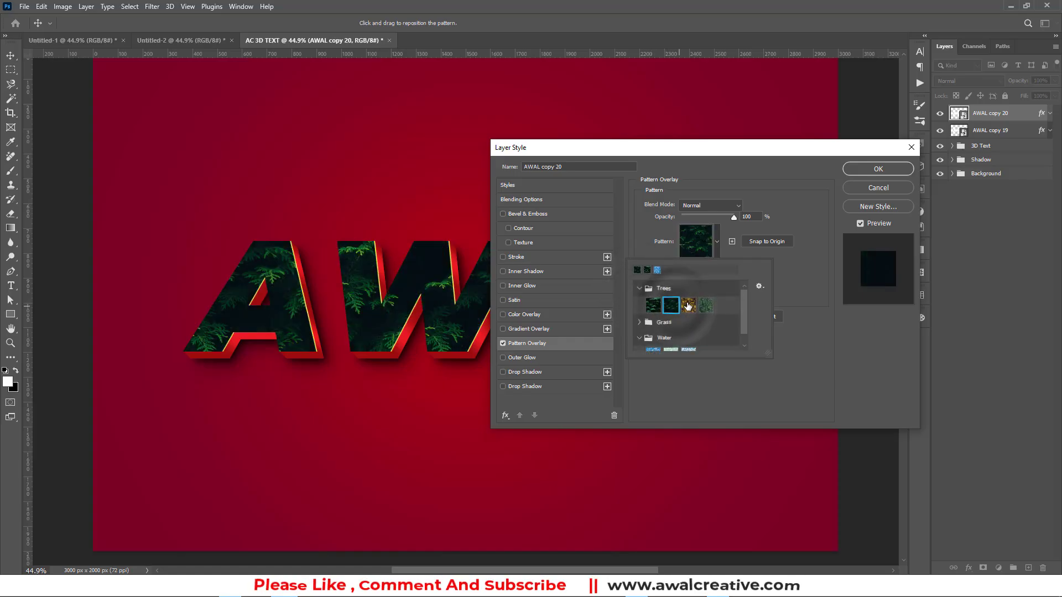
click(685, 304)
click(701, 156)
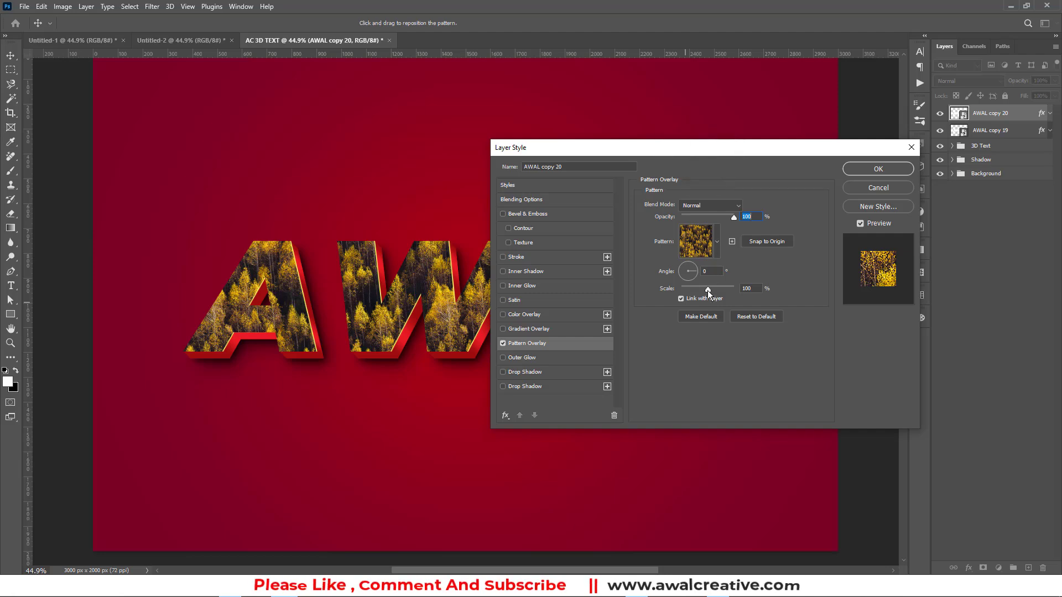
Reduce the scale of the pattern overlay on AWAL copy 20 to 1%
drag(708, 290, 675, 316)
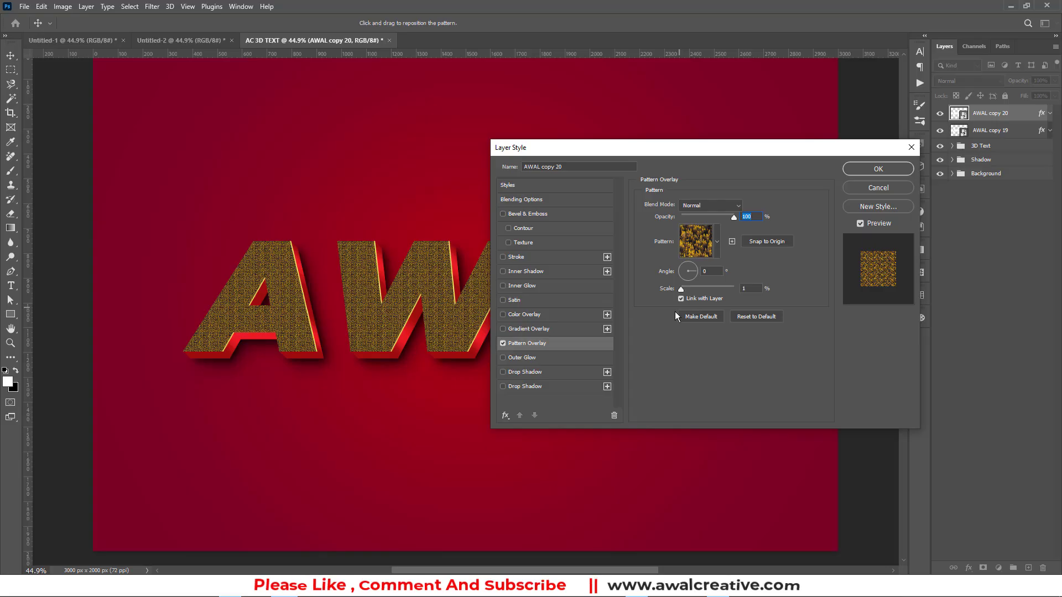
drag(522, 150, 429, 177)
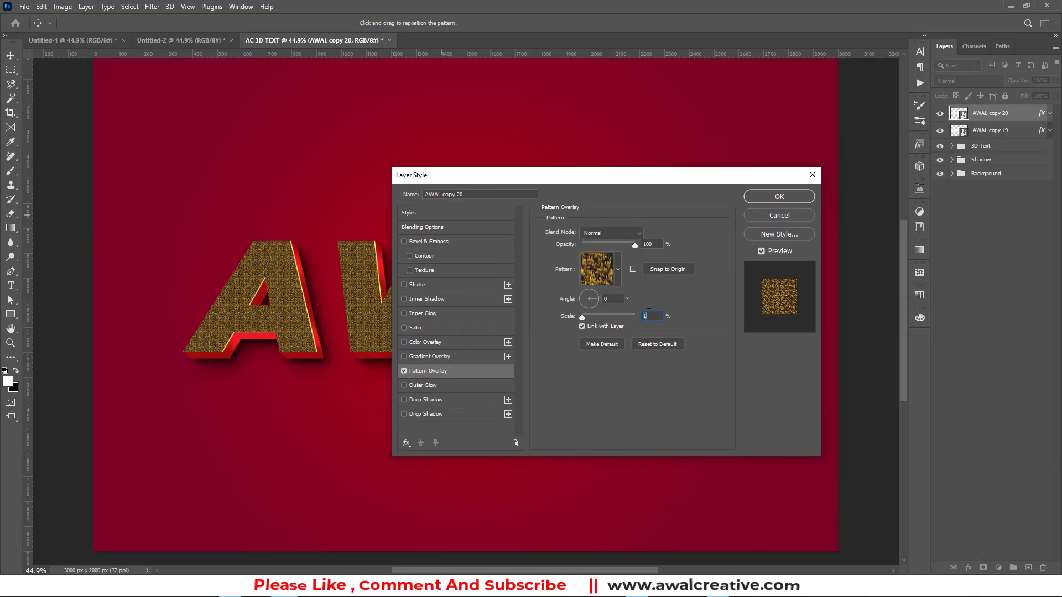
scroll(650, 315, up, 4)
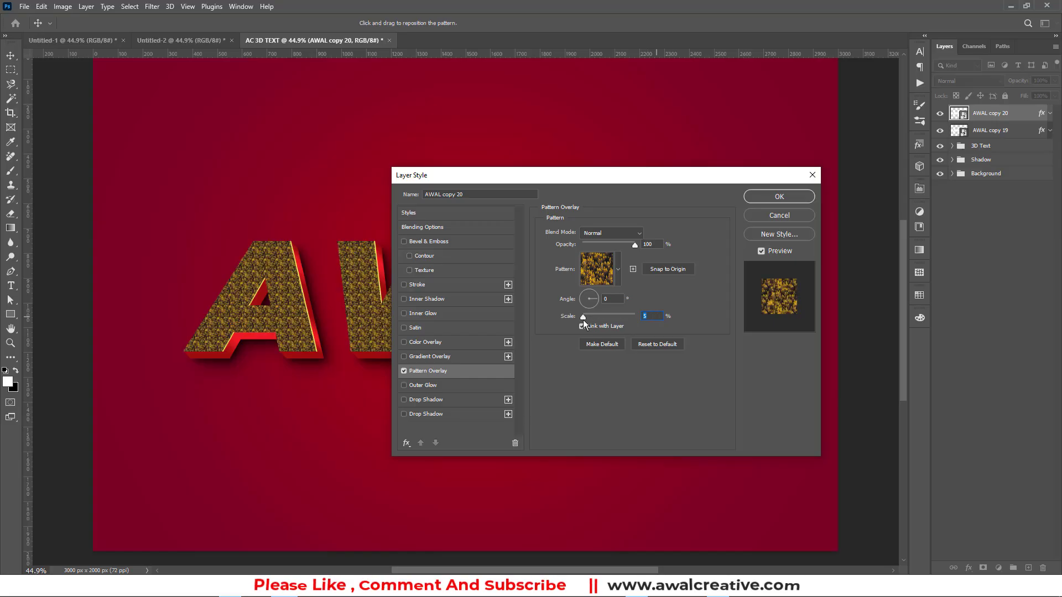
mouse_move(583, 320)
mouse_down()
mouse_move(593, 319)
mouse_move(582, 319)
mouse_up()
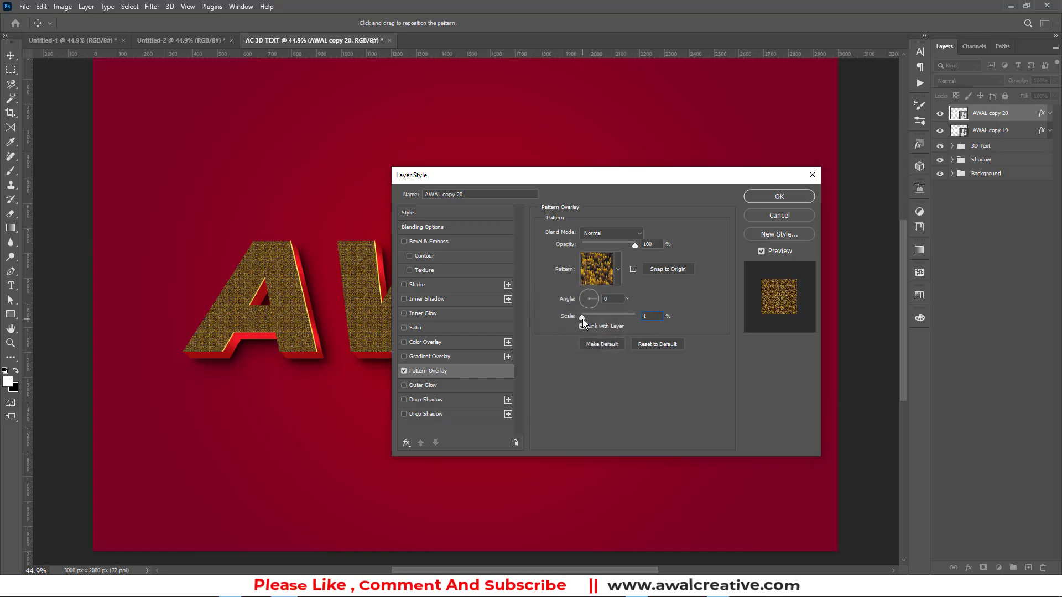
Try the first and fourth Trees patterns on AWAL copy 20's pattern overlay, ending with the yellow autumn trees
click(618, 269)
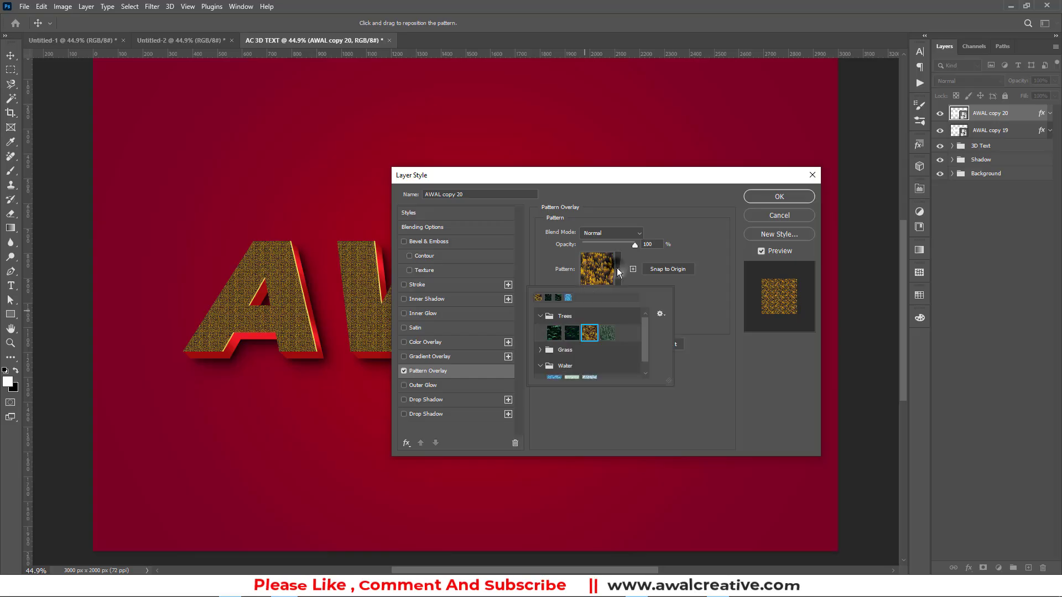
click(553, 332)
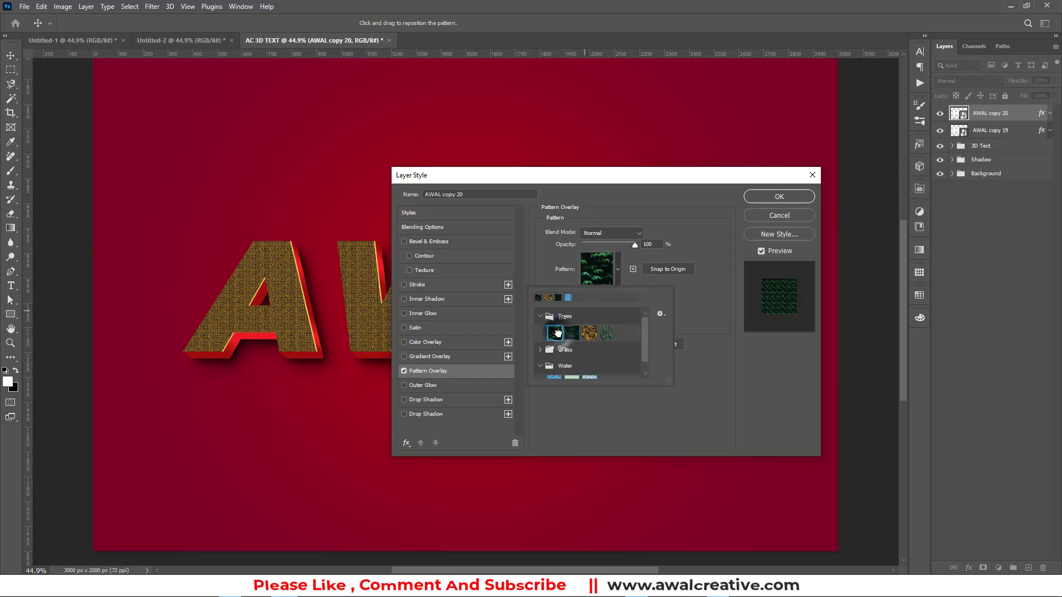
click(606, 332)
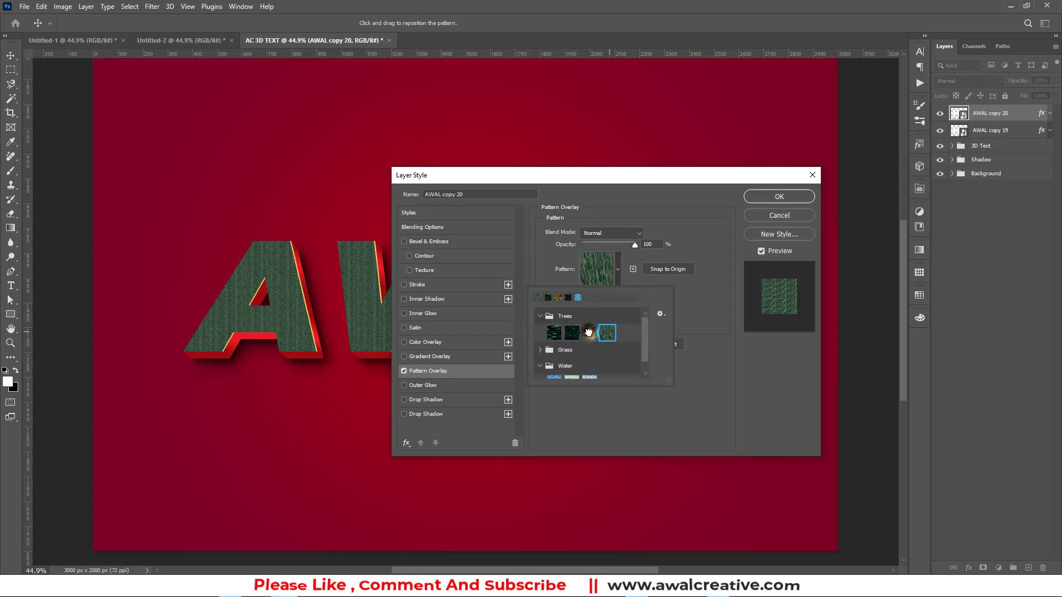
click(588, 332)
Set the scale of AWAL copy 20's pattern overlay to 2%
drag(440, 171, 443, 196)
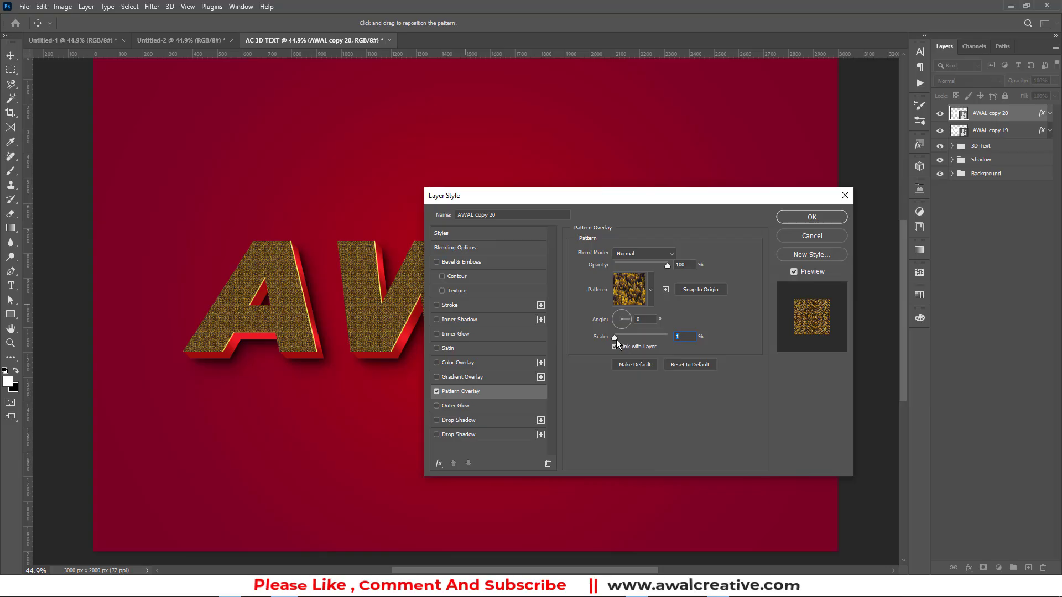
mouse_move(614, 338)
mouse_down()
mouse_move(661, 340)
mouse_move(614, 339)
mouse_up()
text(2)
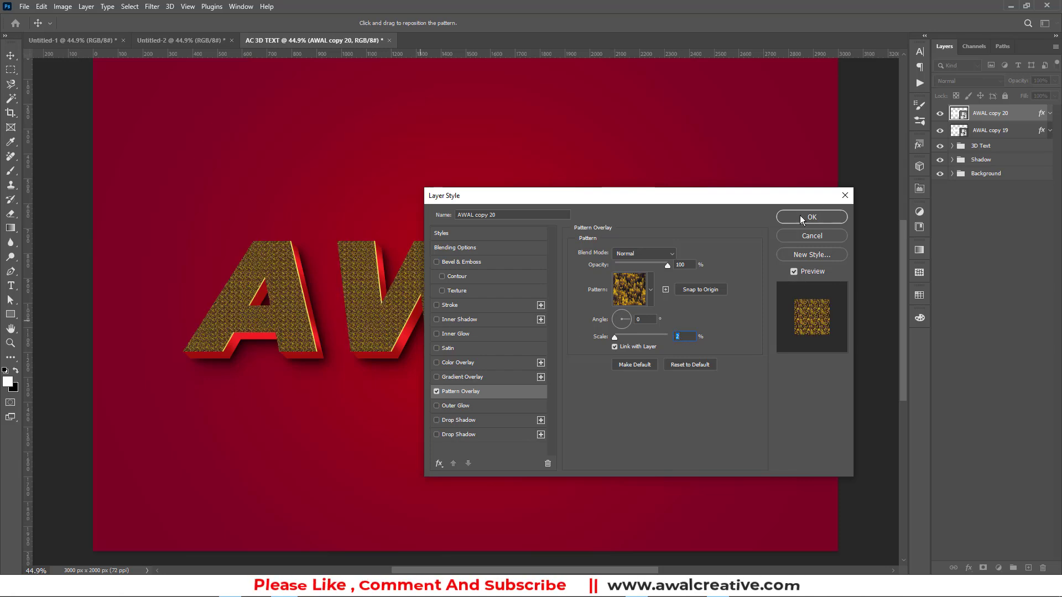
Add a 10 px inside stroke in colour fff568 to AWAL copy 20
click(445, 306)
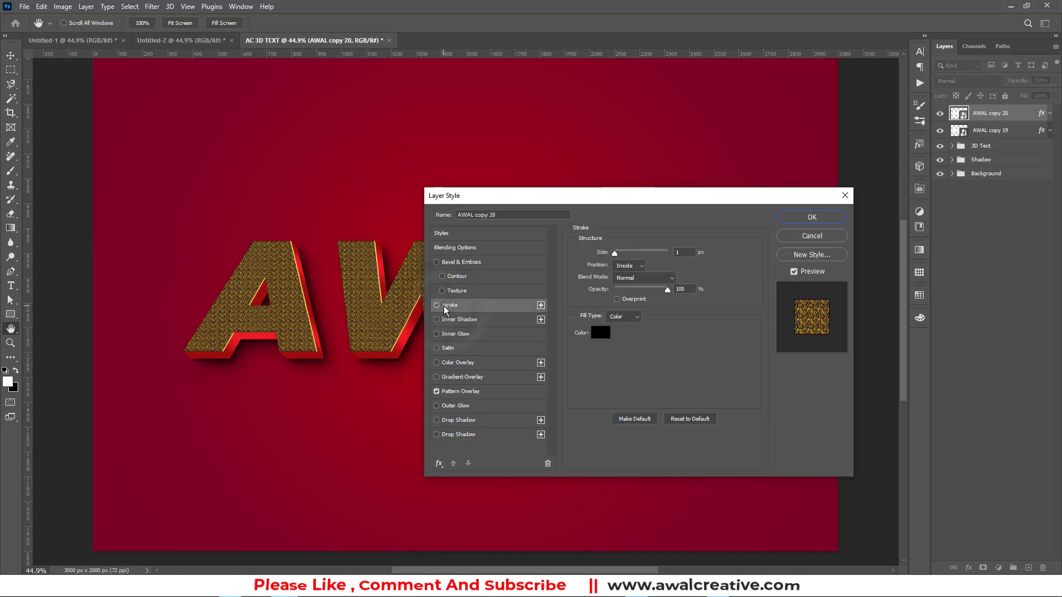
double_click(684, 252)
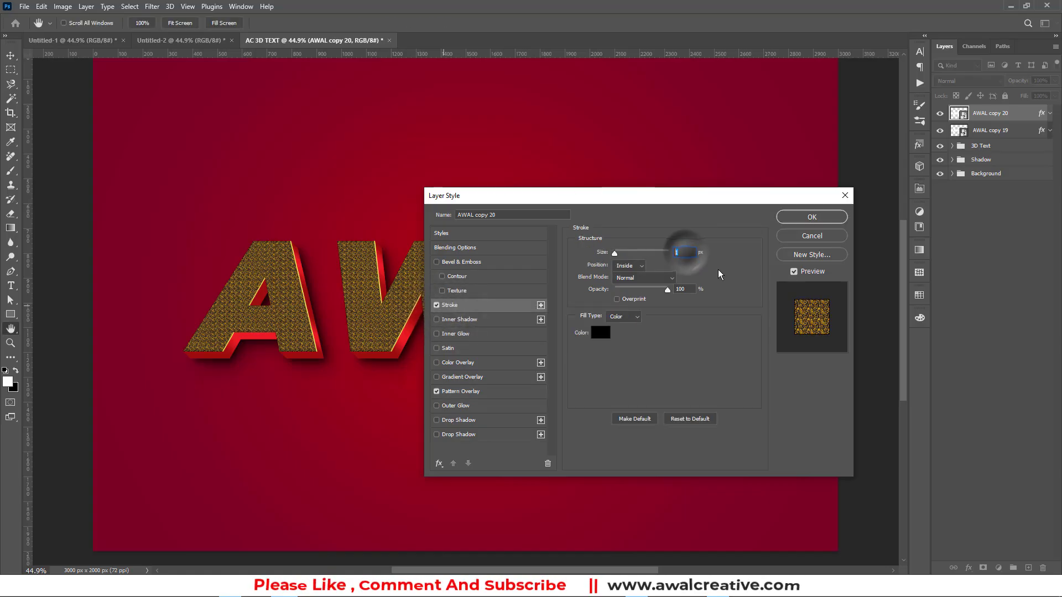
text(10)
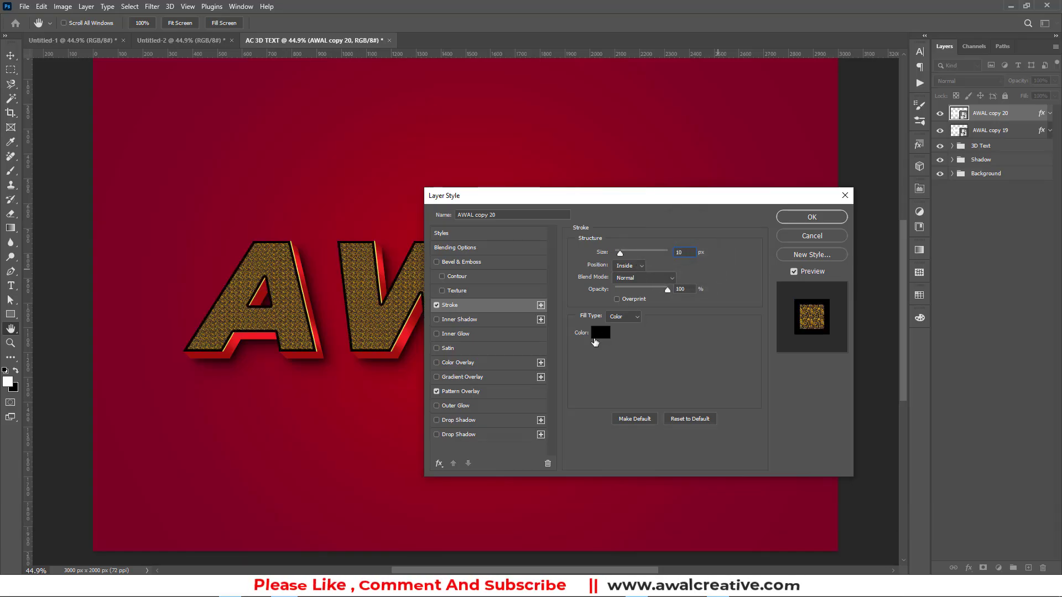
click(600, 333)
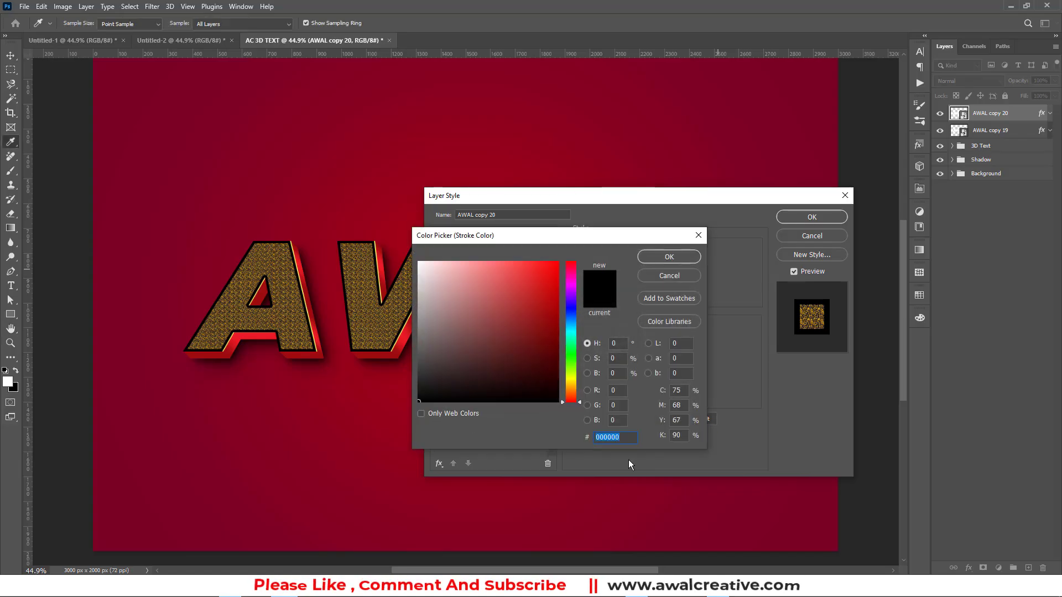
text(fff)
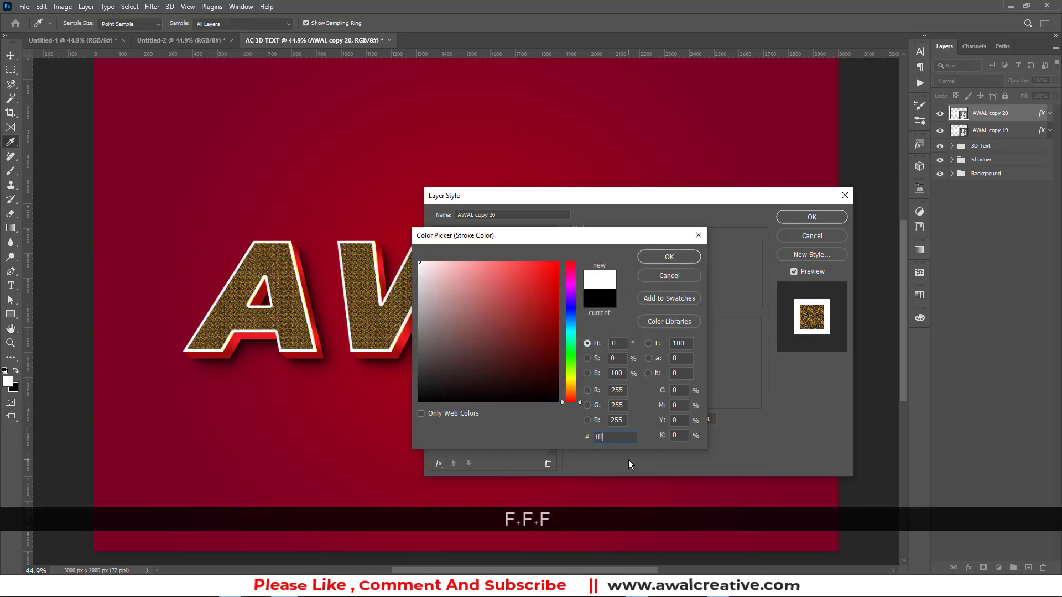
text(568)
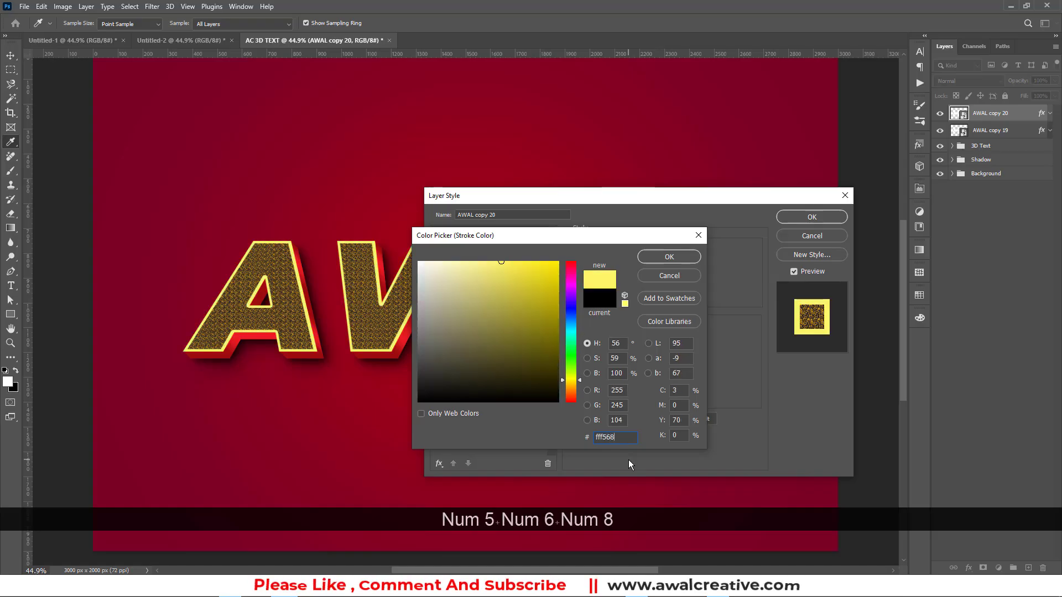
click(654, 258)
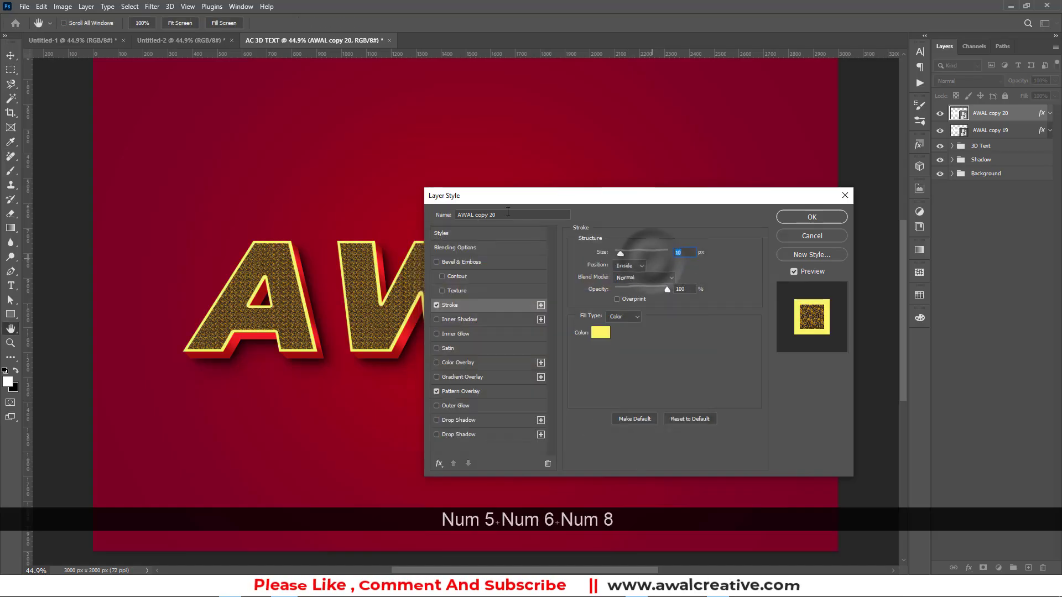
Replace the Pattern Overlay on AWAL copy 20 with a Color Overlay in ffec00
drag(497, 194, 638, 139)
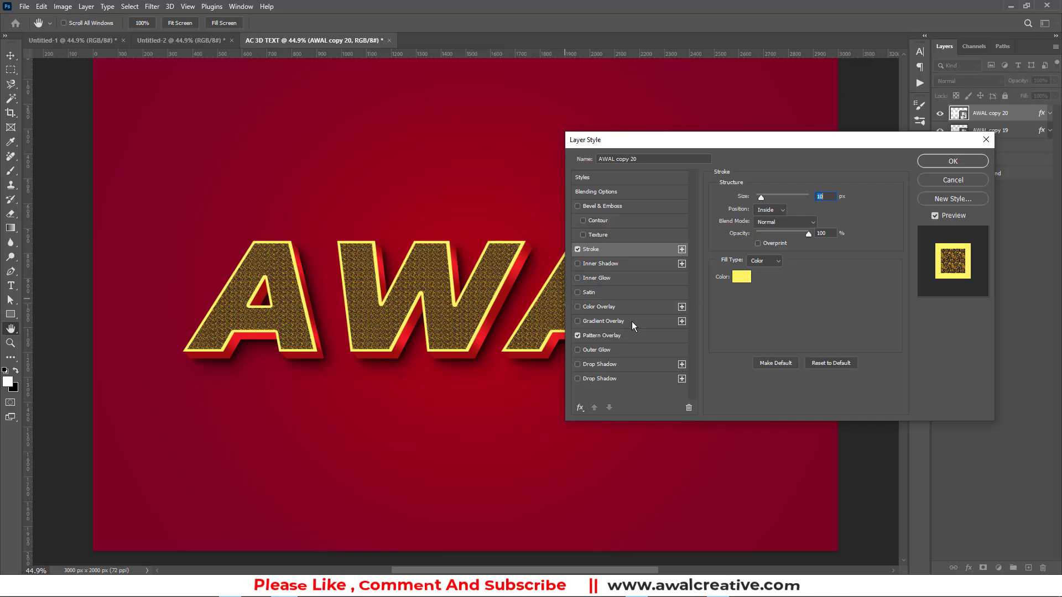
click(577, 335)
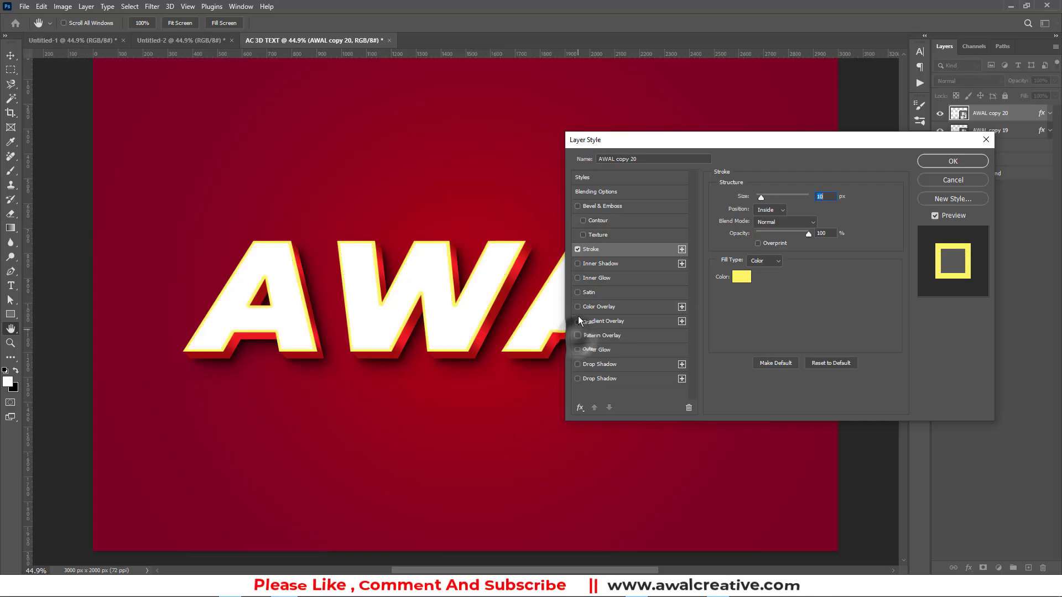
click(577, 307)
click(597, 307)
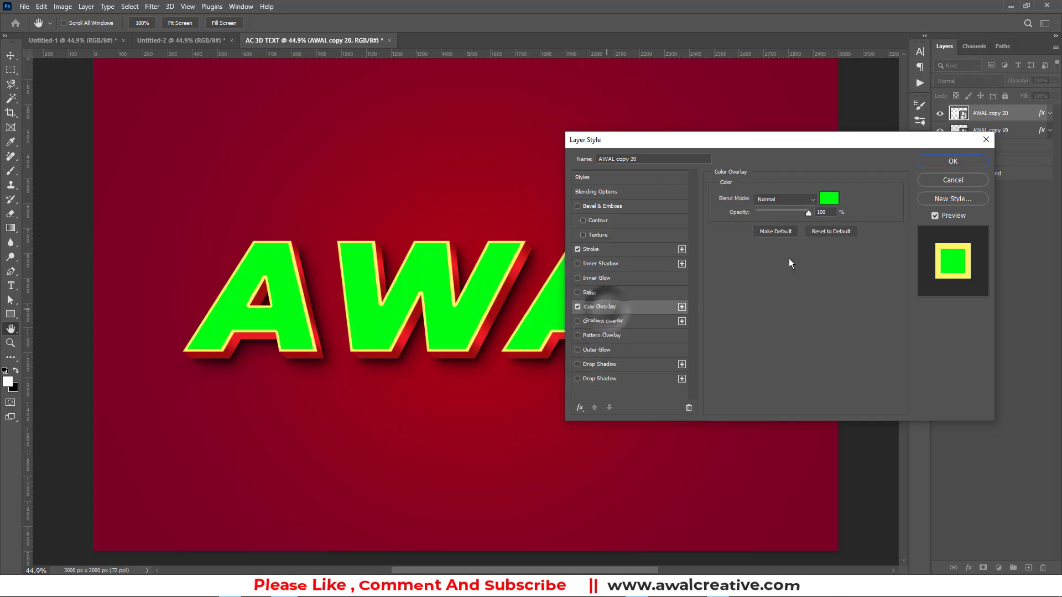
click(828, 199)
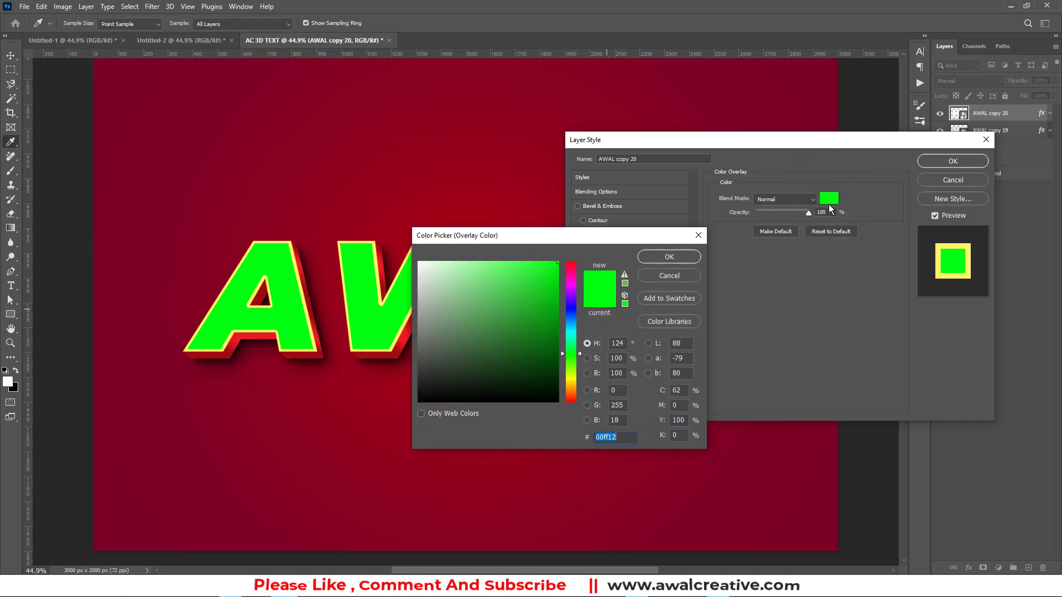
text(ff)
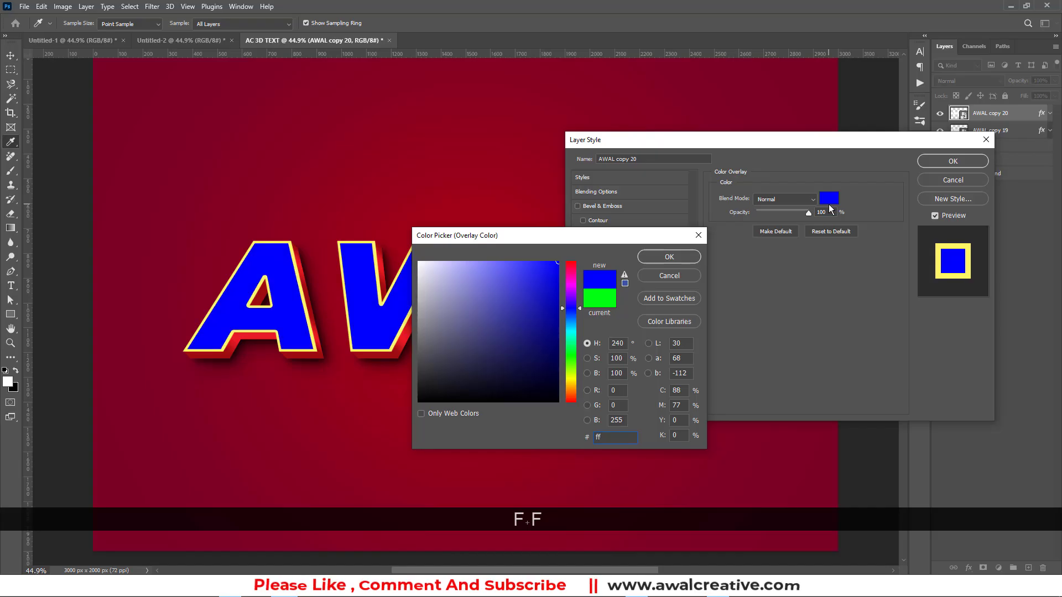
text(ec)
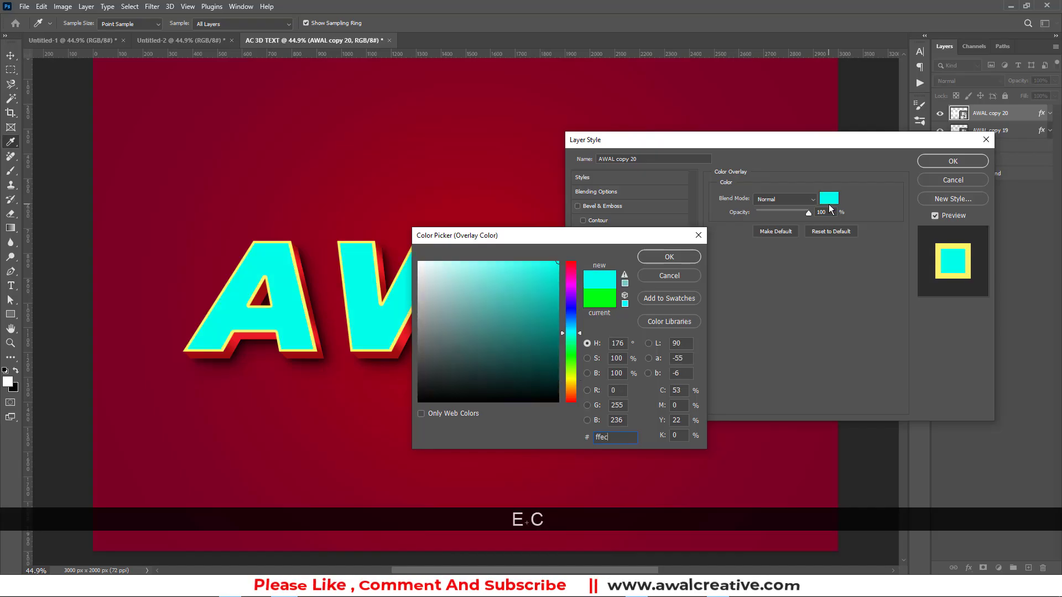
text(00)
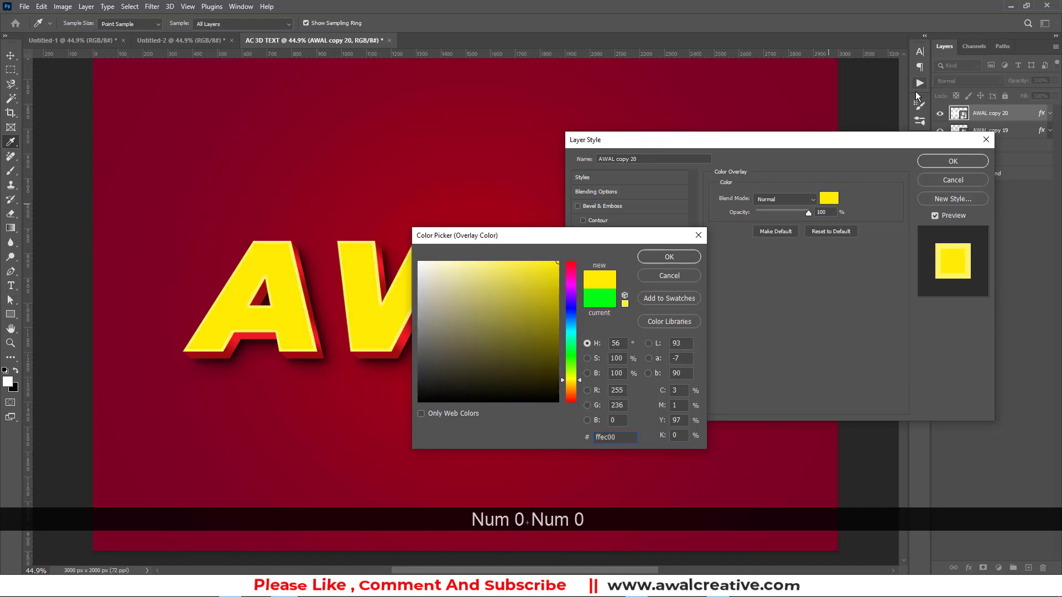
click(642, 257)
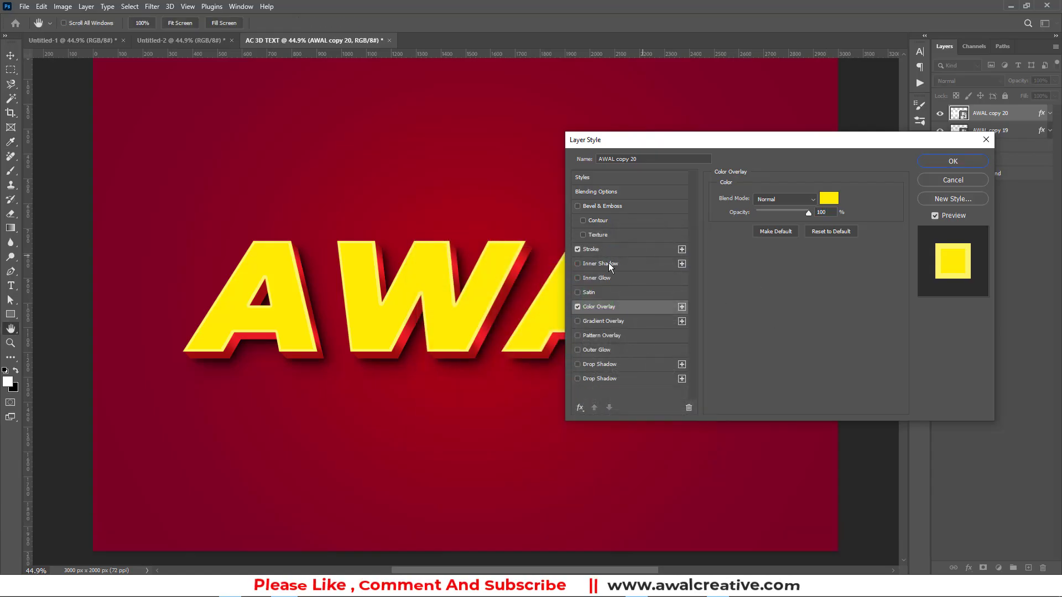
Re-enter 10 px as the stroke size of AWAL copy 20 and close the layer style without applying it
click(576, 249)
click(595, 245)
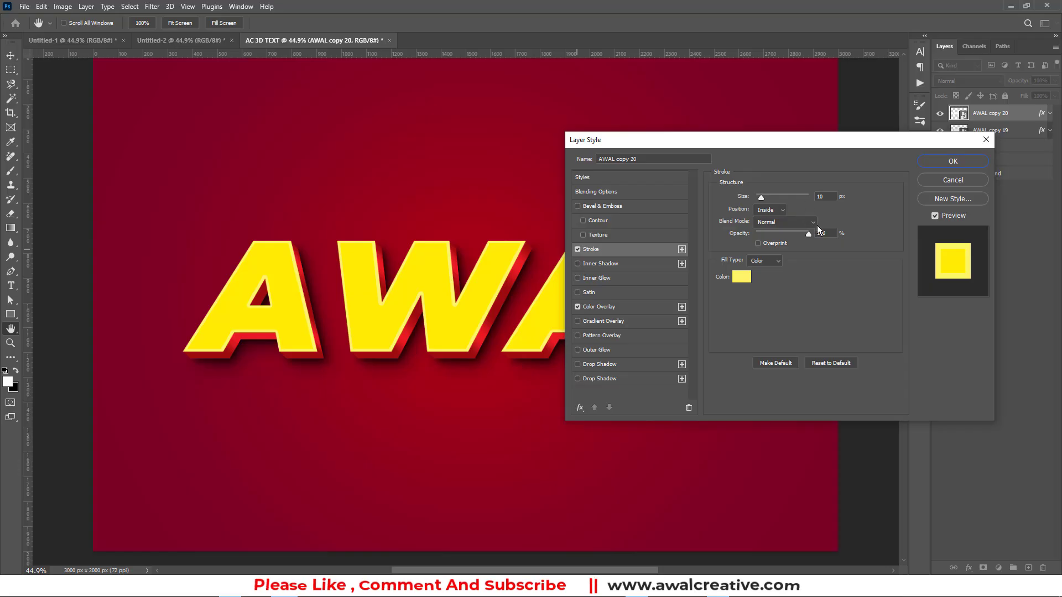
click(828, 199)
double_click(821, 196)
text(10)
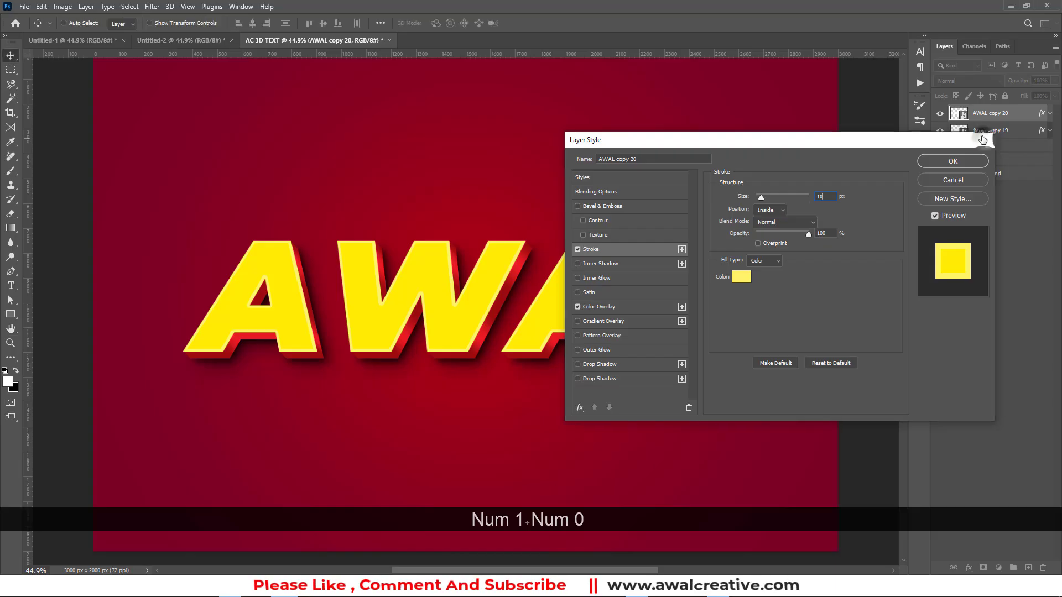
click(986, 139)
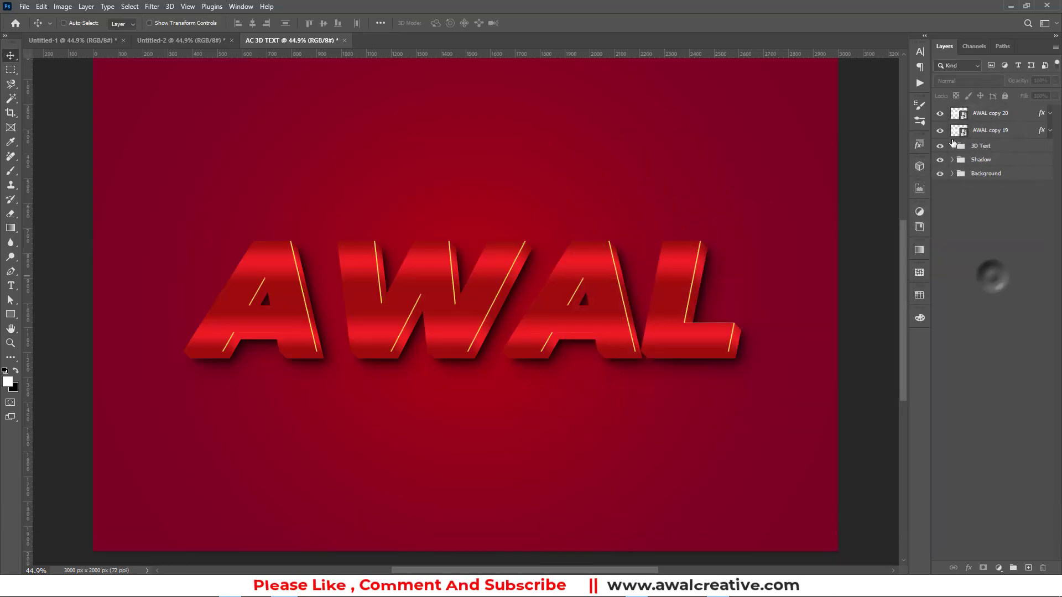
Hide and delete the AWAL copy 20 layer, and fit the whole canvas in view
click(940, 113)
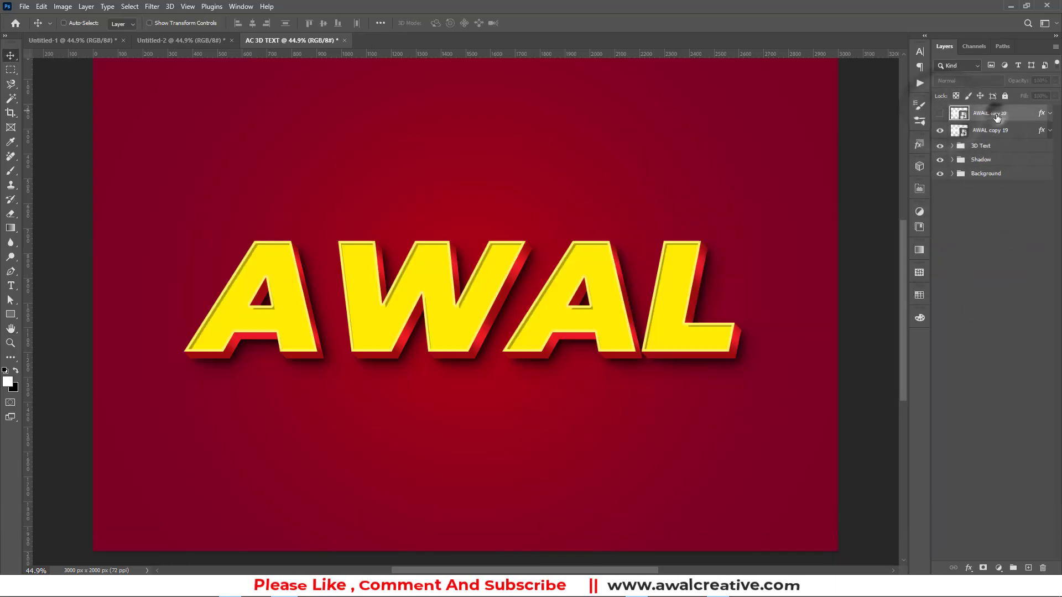
click(1001, 115)
drag(1002, 119, 1041, 568)
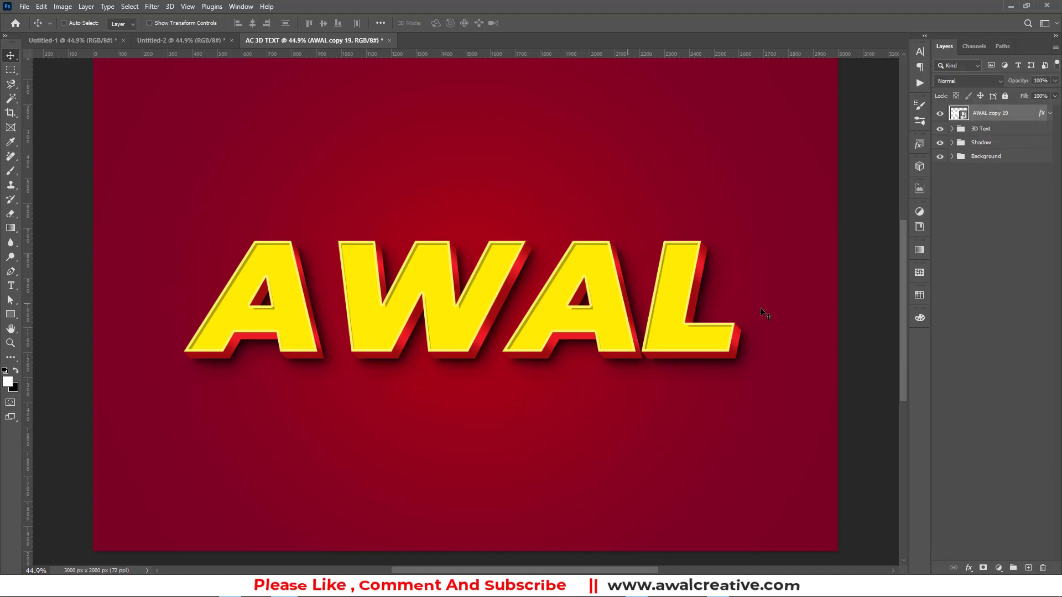
key(ctrl+KP_0)
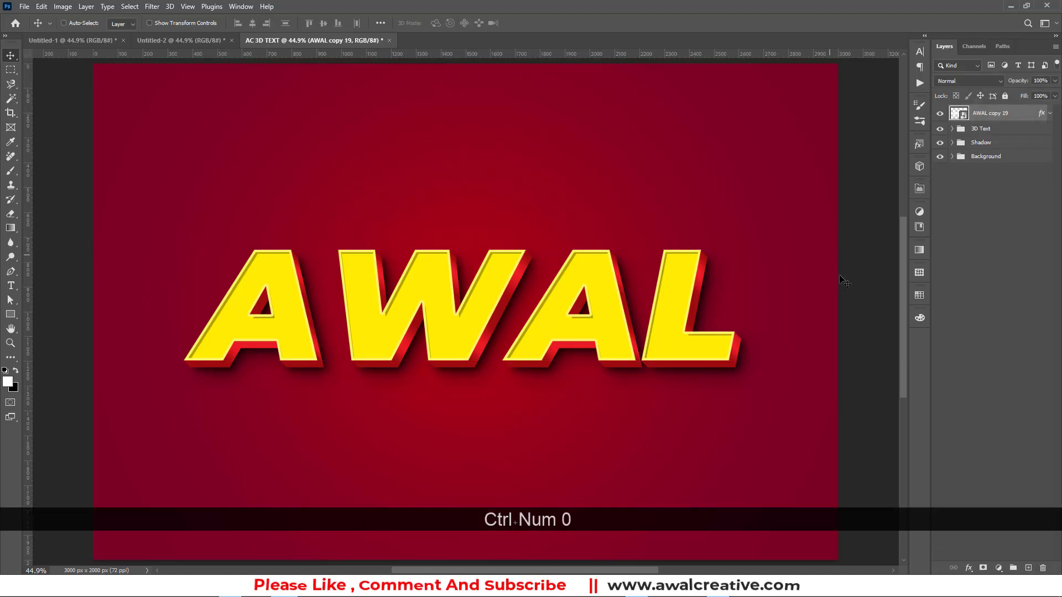
Duplicate the AWAL copy 19 layer with its layer style
click(988, 255)
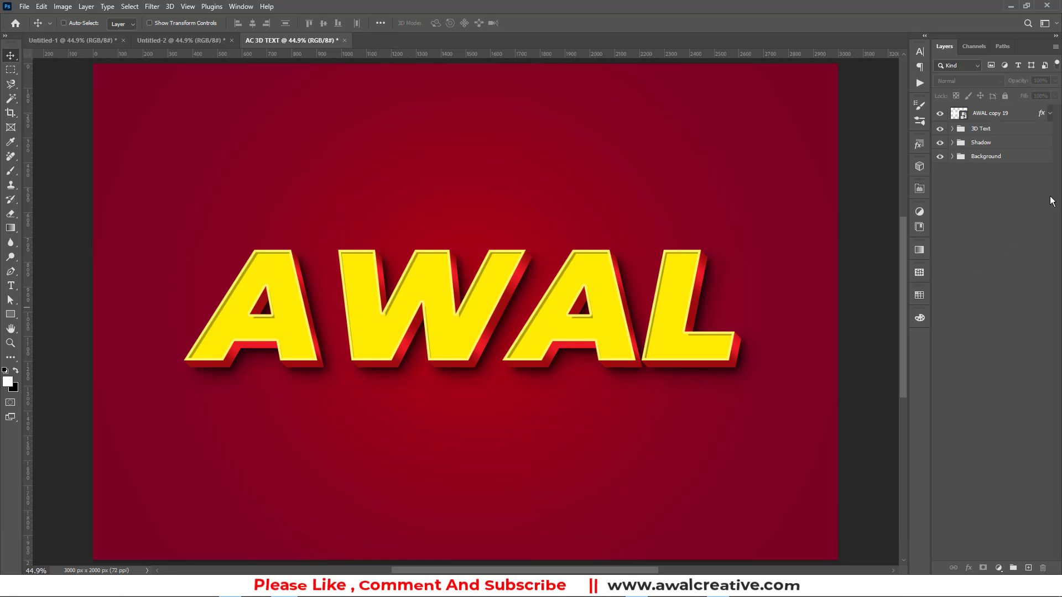
drag(1002, 116, 1030, 567)
mouse_move(1029, 566)
mouse_down()
mouse_move(998, 440)
mouse_move(995, 116)
mouse_move(996, 379)
mouse_move(980, 564)
mouse_move(1028, 568)
mouse_up()
Put AWAL copy 19 in its own group named Stocke and collapse the group
click(995, 131)
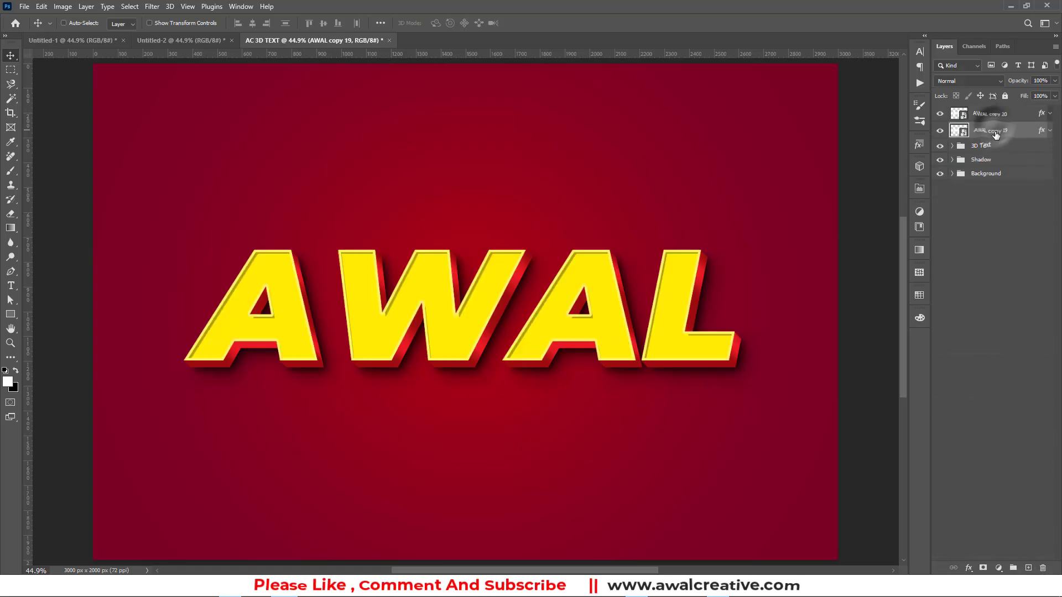
key(ctrl+g)
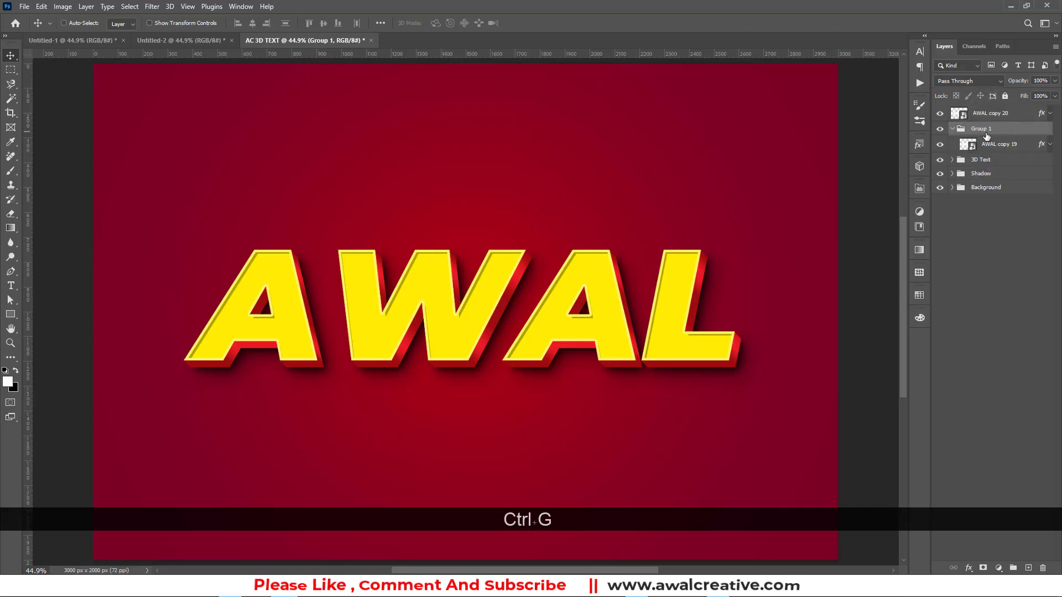
double_click(980, 129)
text(Stocke)
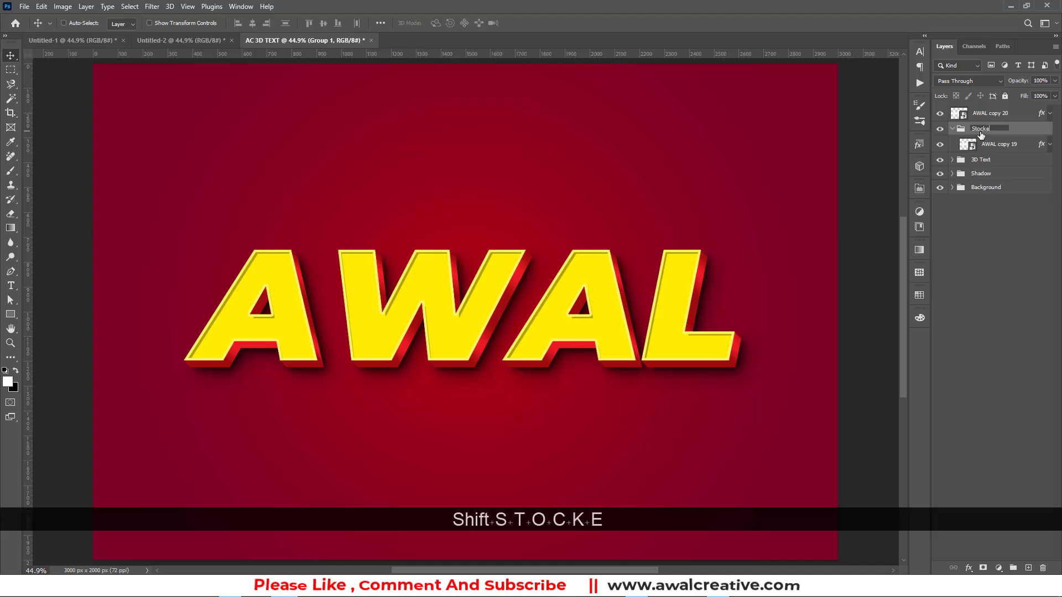
key(Return)
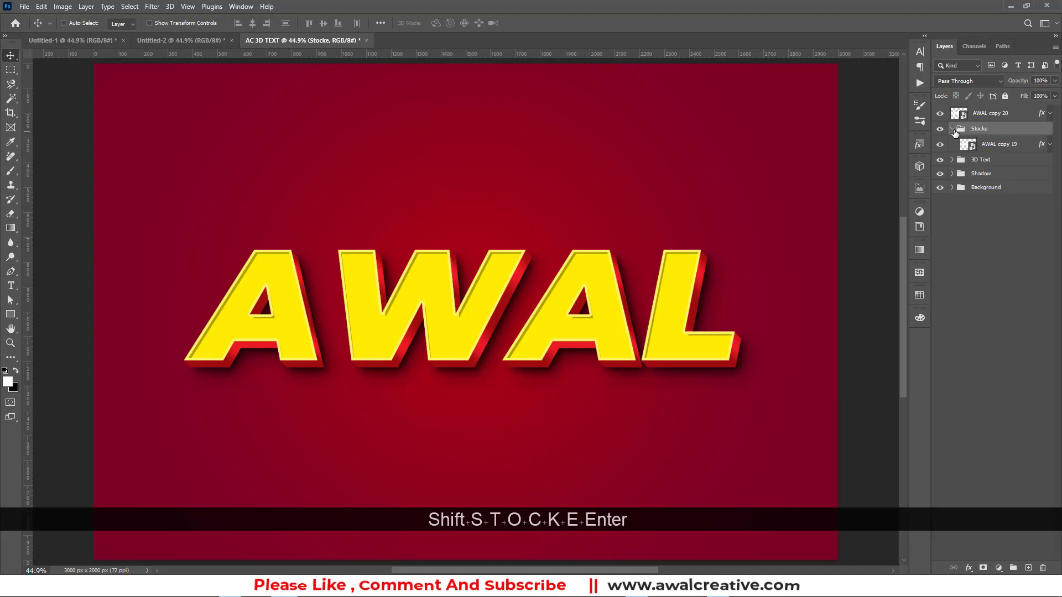
click(952, 129)
Hide the AWAL copy 20 layer and rename it Plase Your Text
click(990, 113)
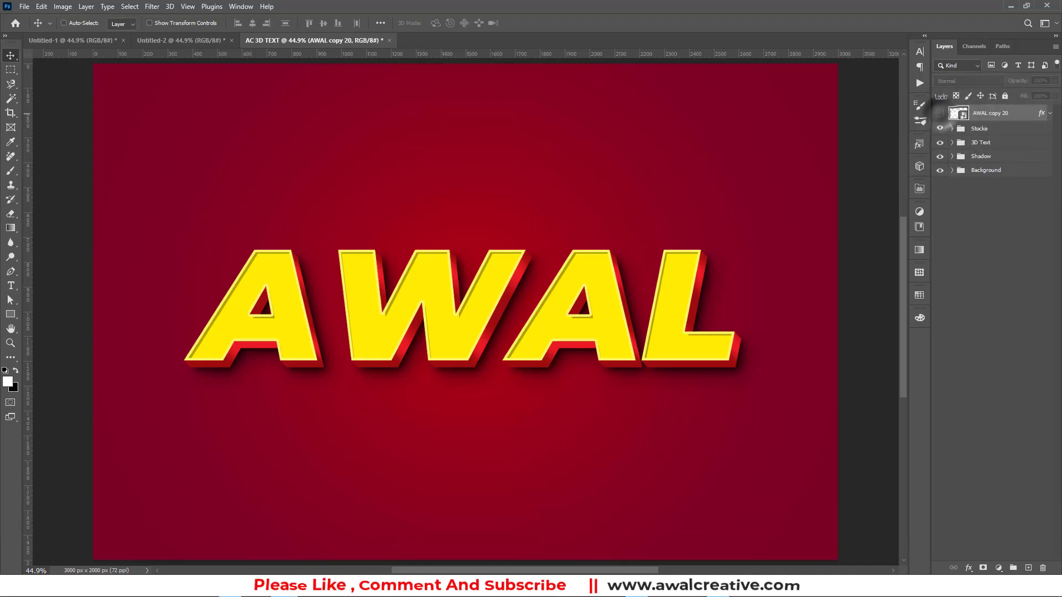
click(1049, 113)
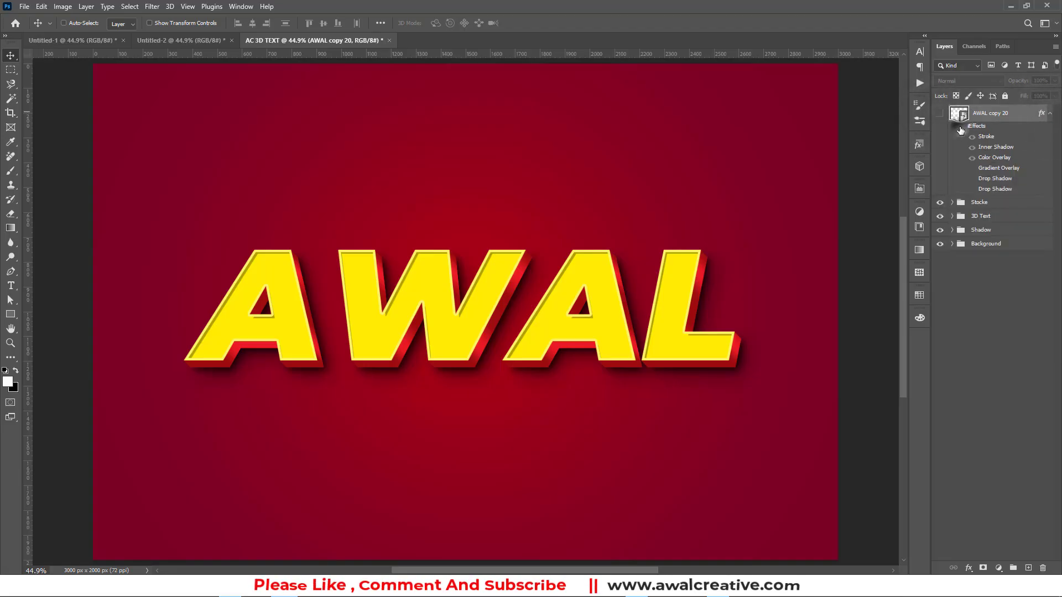
click(1050, 113)
drag(995, 112, 998, 114)
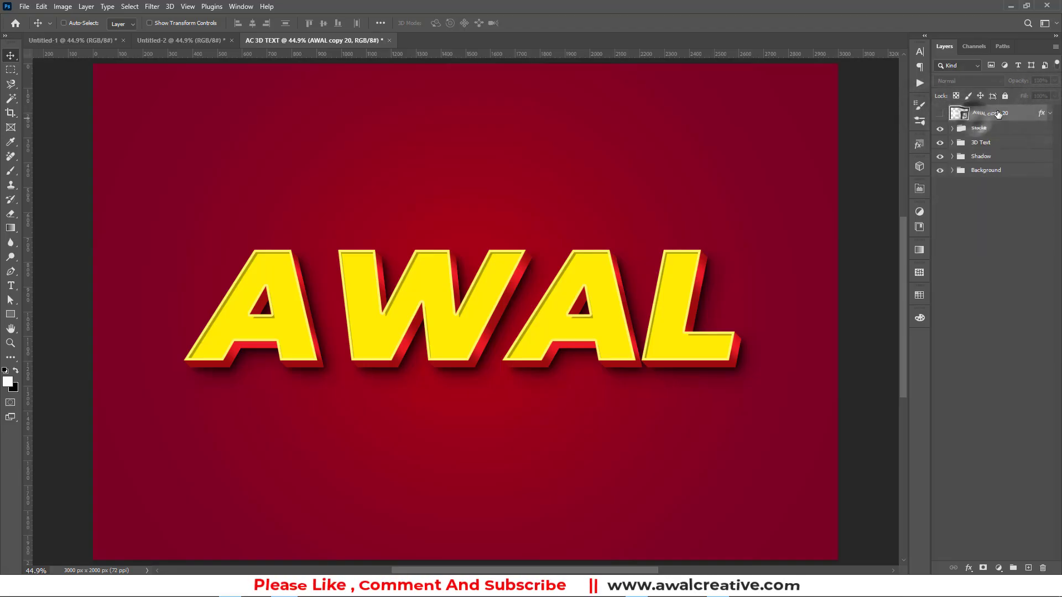
double_click(998, 114)
text(Pla)
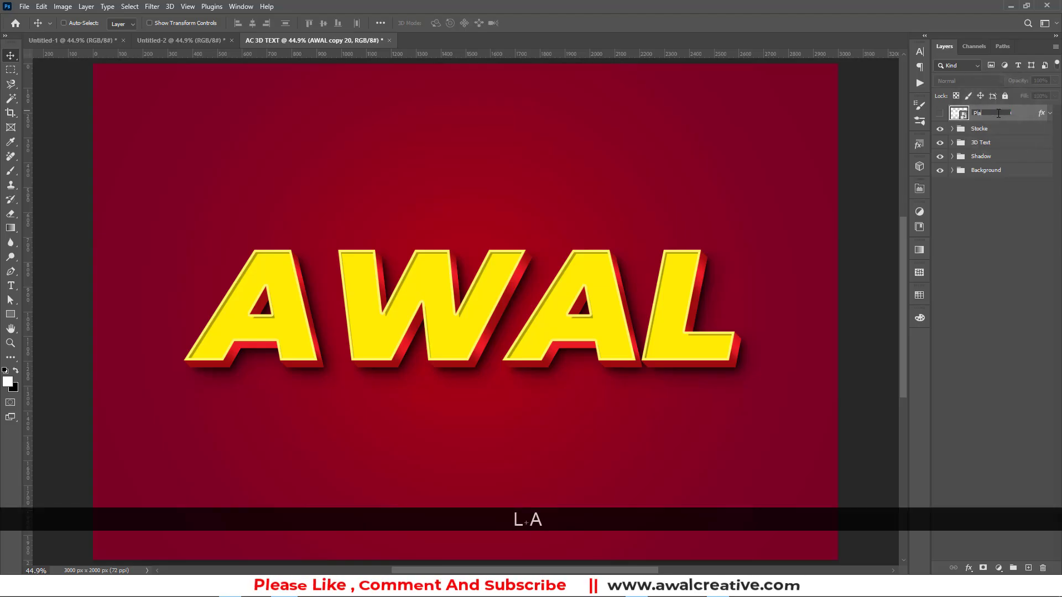
text(se Your Text)
key(Return)
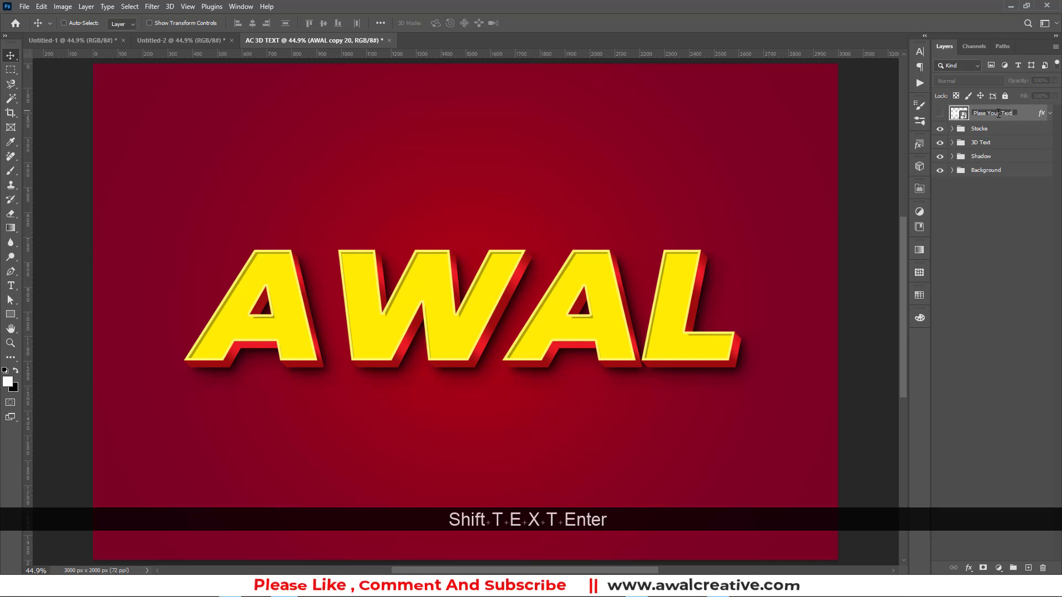
click(984, 239)
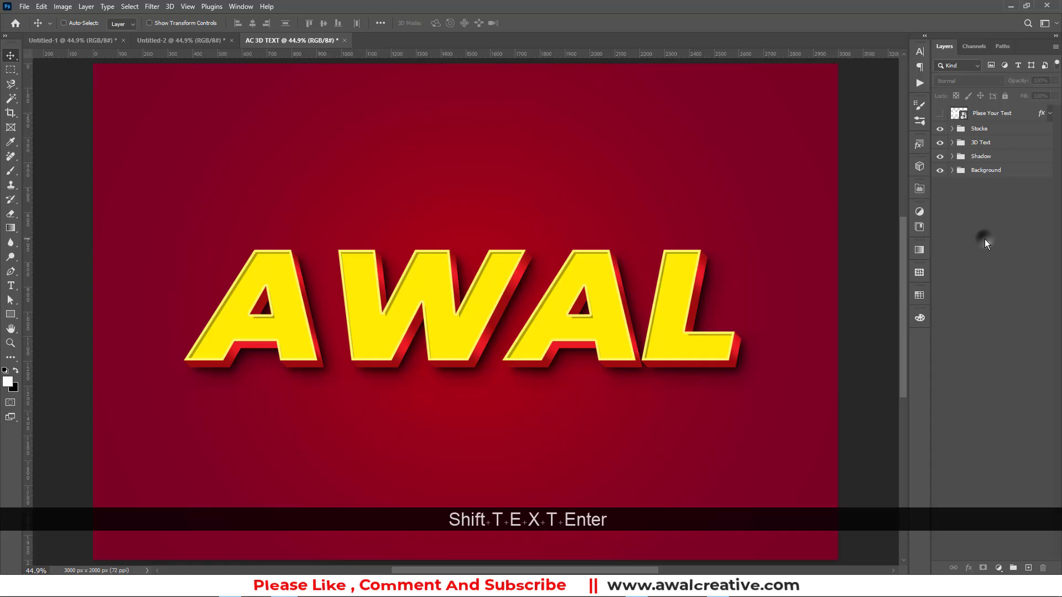
Replace the text inside the Plase Your Text smart object with SUPPER, and save and close its contents
click(995, 119)
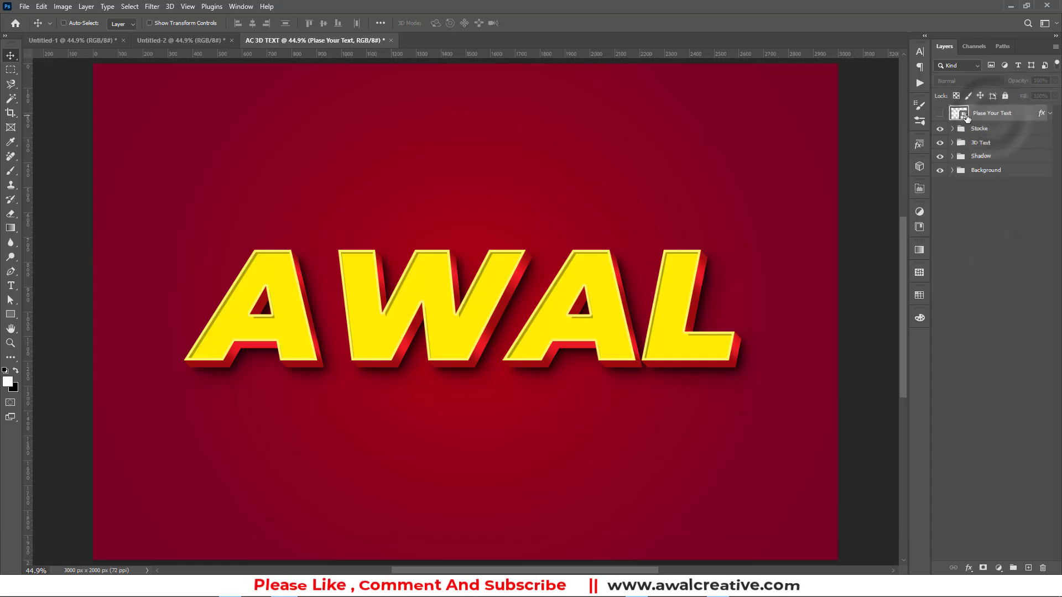
double_click(958, 113)
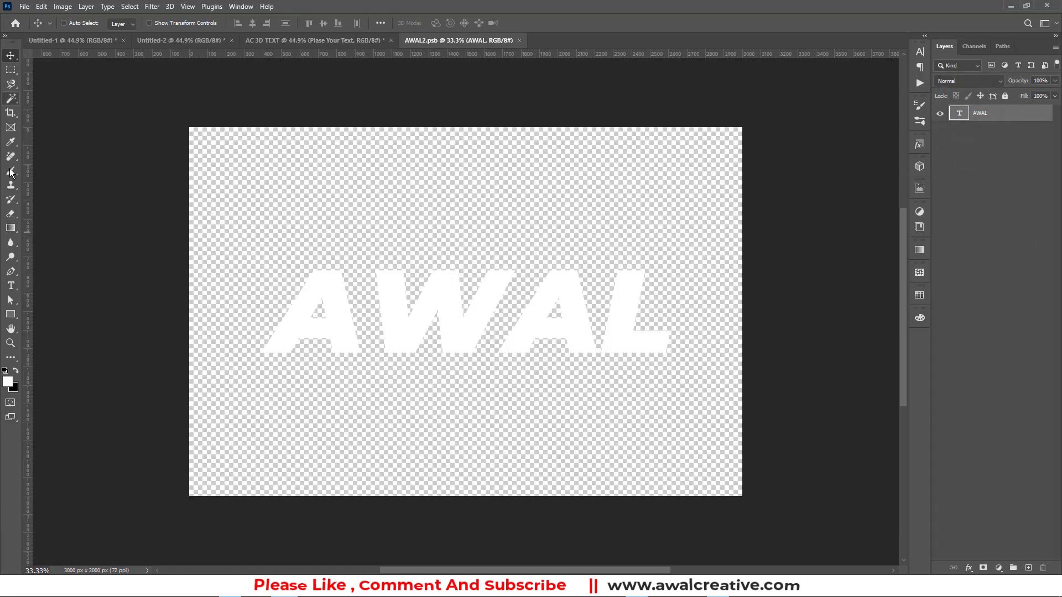
click(10, 285)
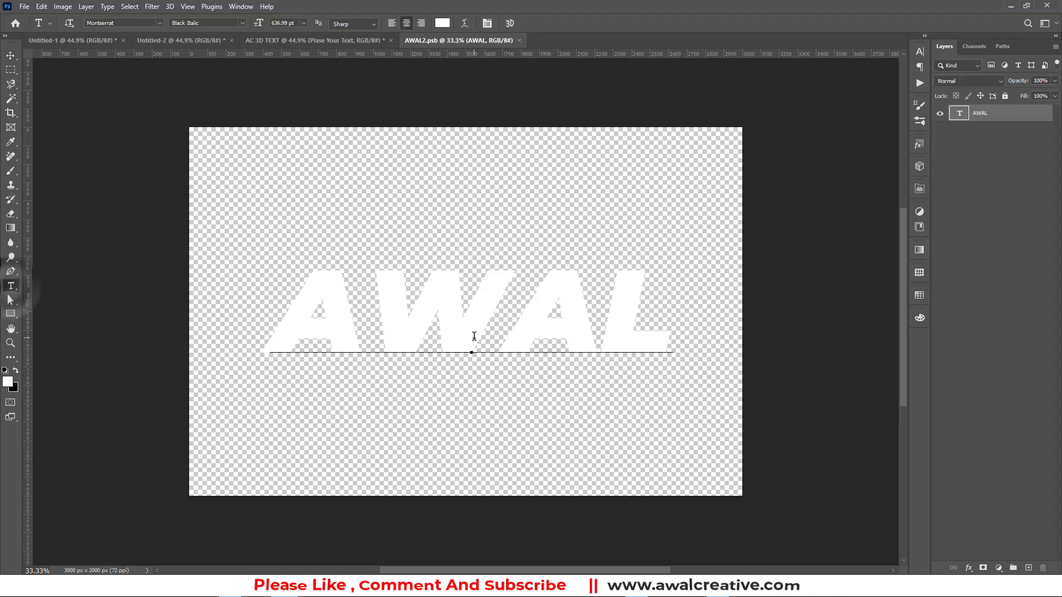
click(497, 335)
key(ctrl+a)
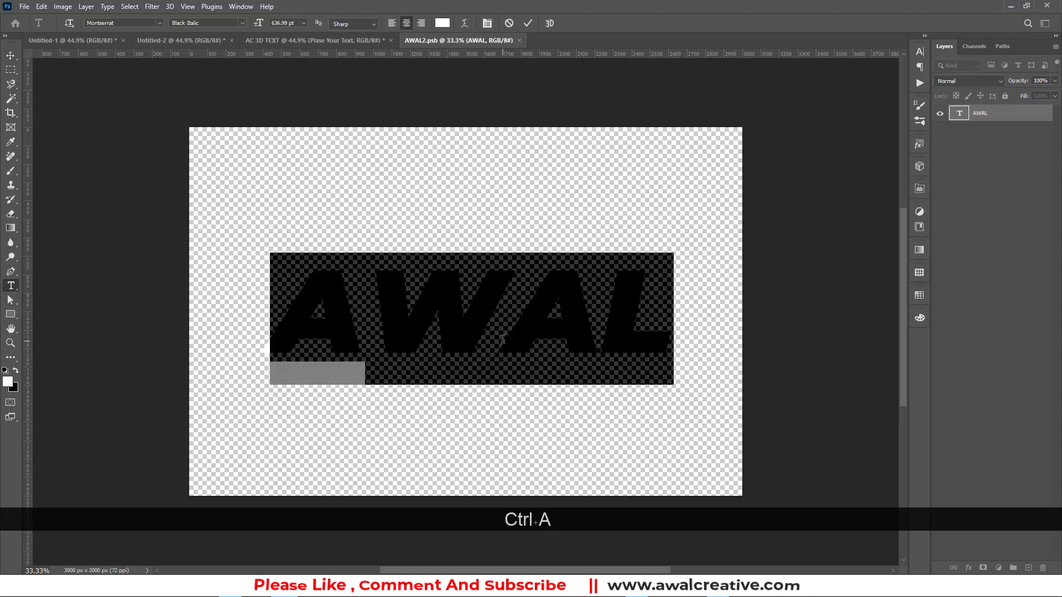
text(SU)
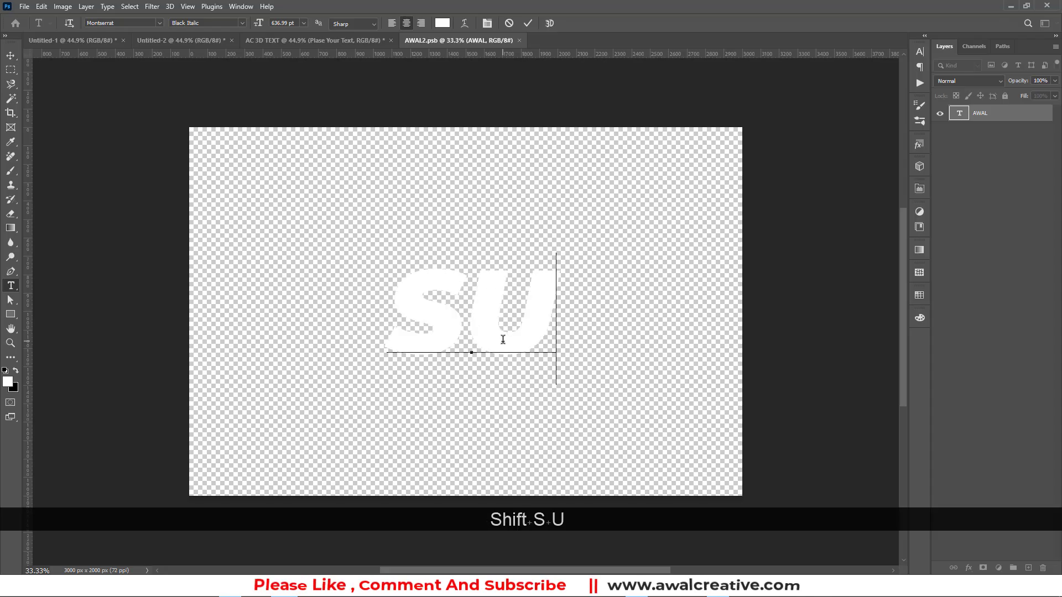
text(PPER)
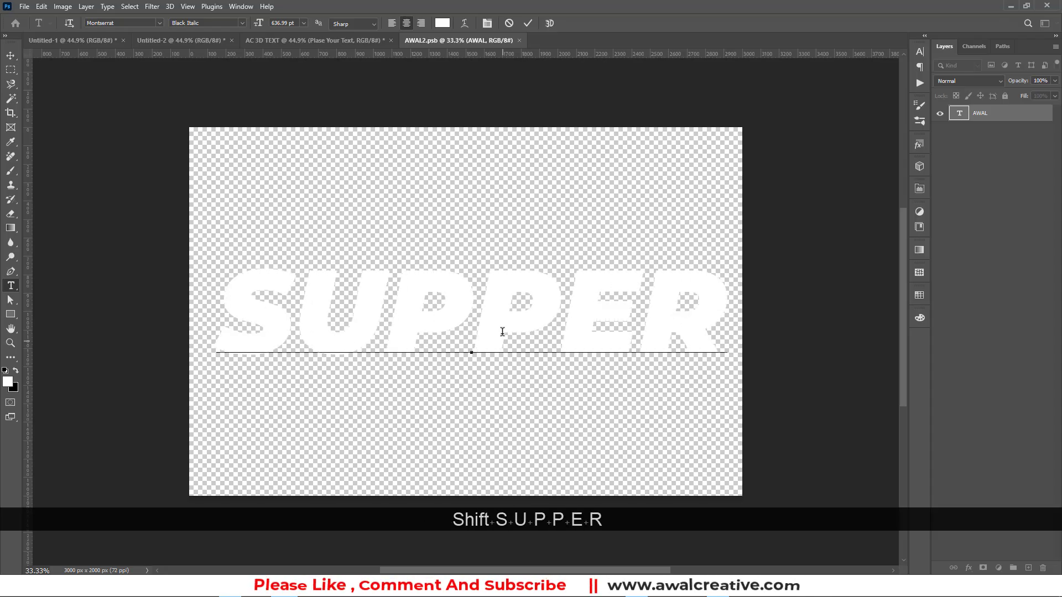
click(529, 26)
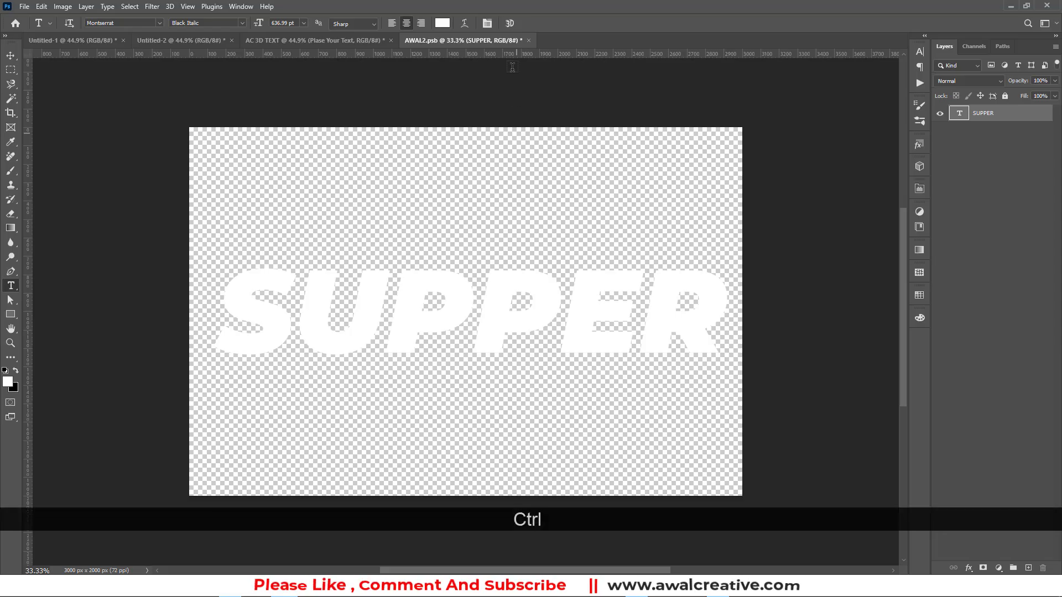
click(528, 40)
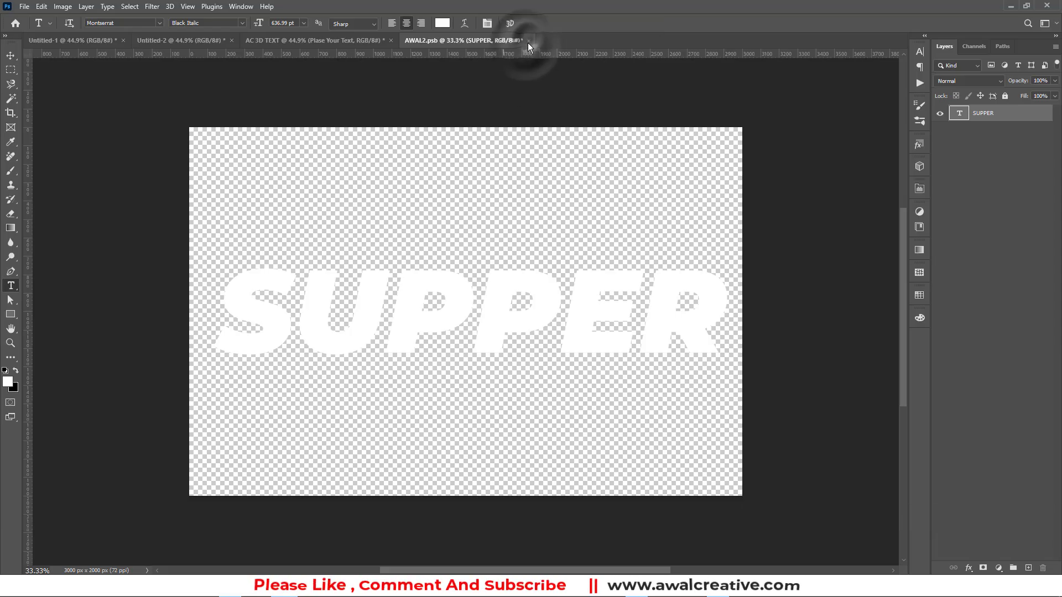
click(478, 218)
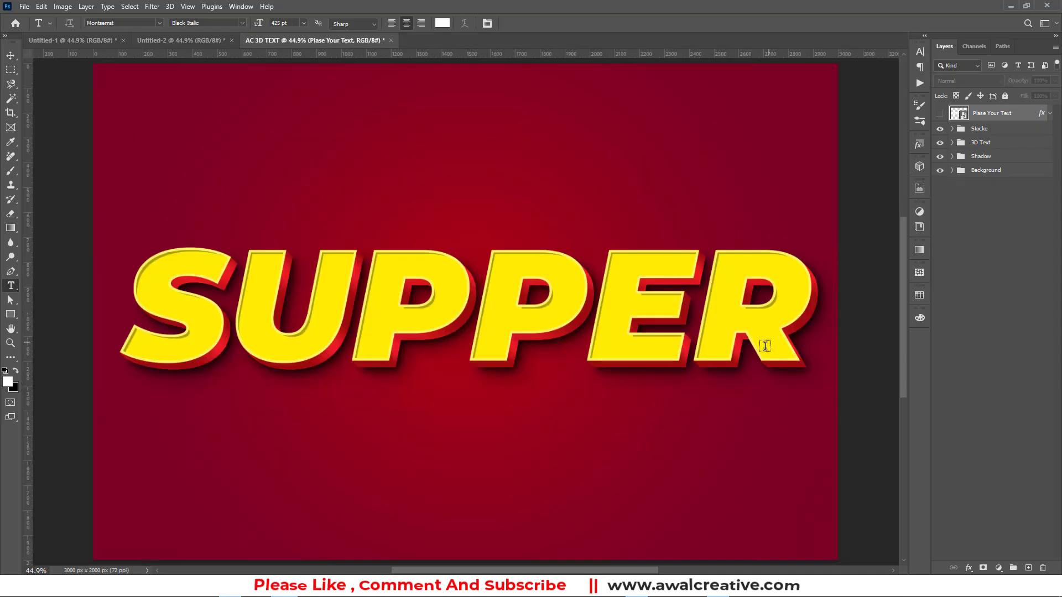
Reopen the Plase Your Text smart object's contents and move the SUPPER text up into the upper half of the canvas
click(10, 56)
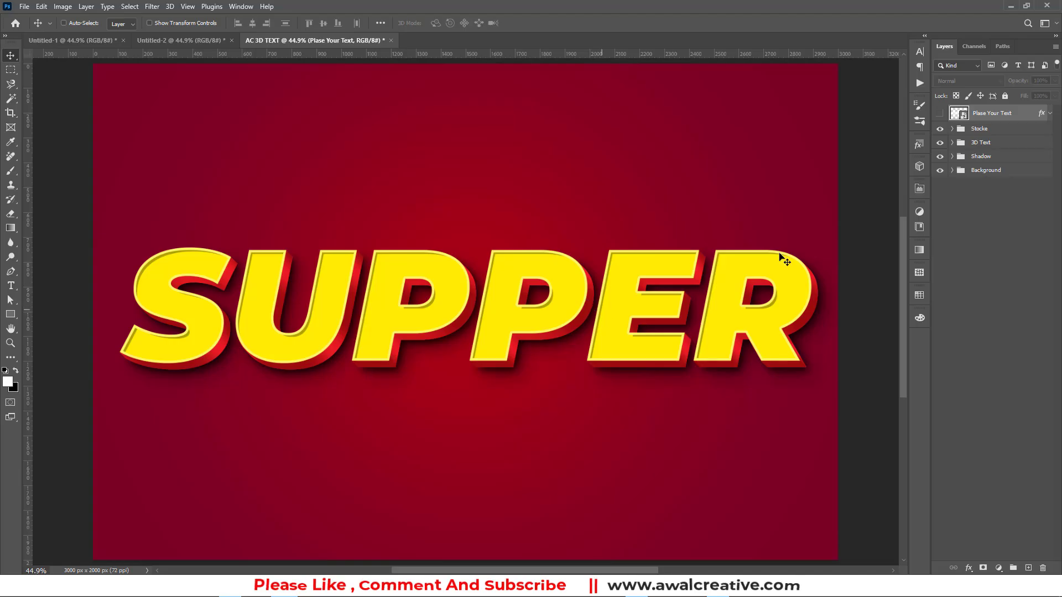
double_click(962, 116)
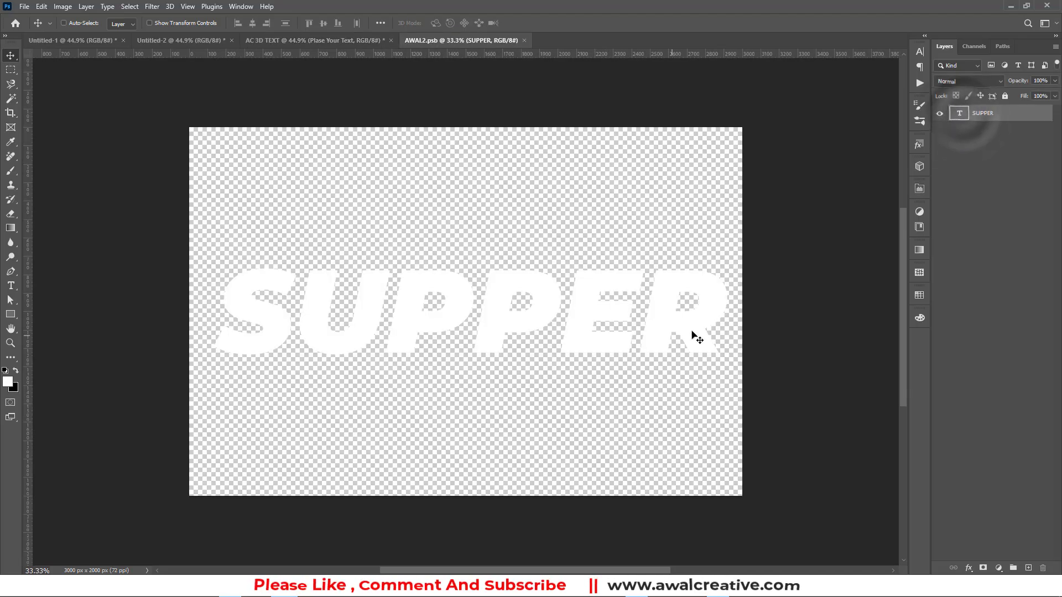
drag(551, 336, 553, 297)
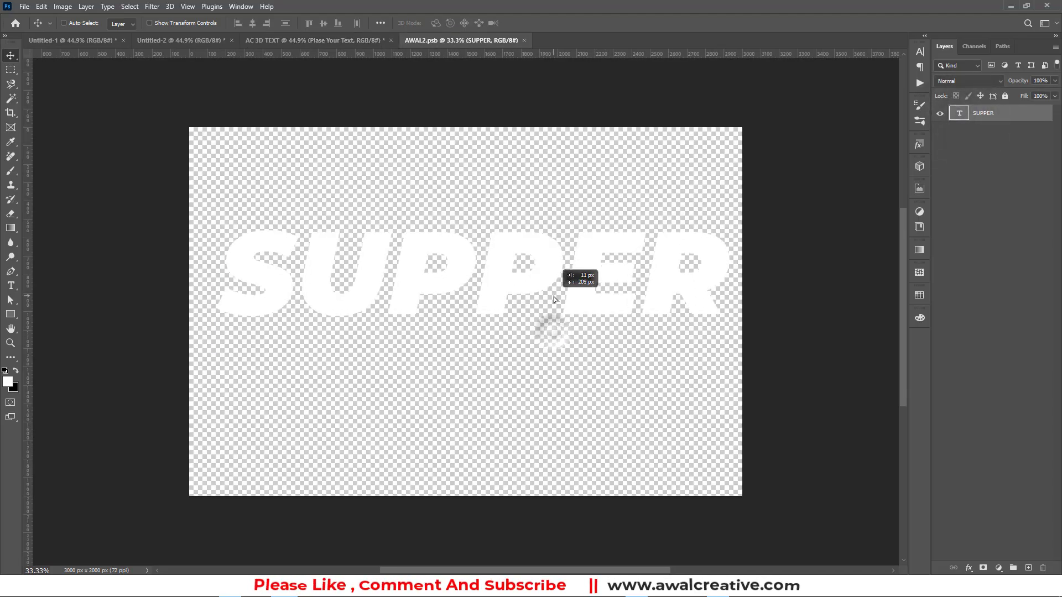
Add SELL as a second line beneath SUPPER in the text layer
double_click(675, 288)
click(702, 272)
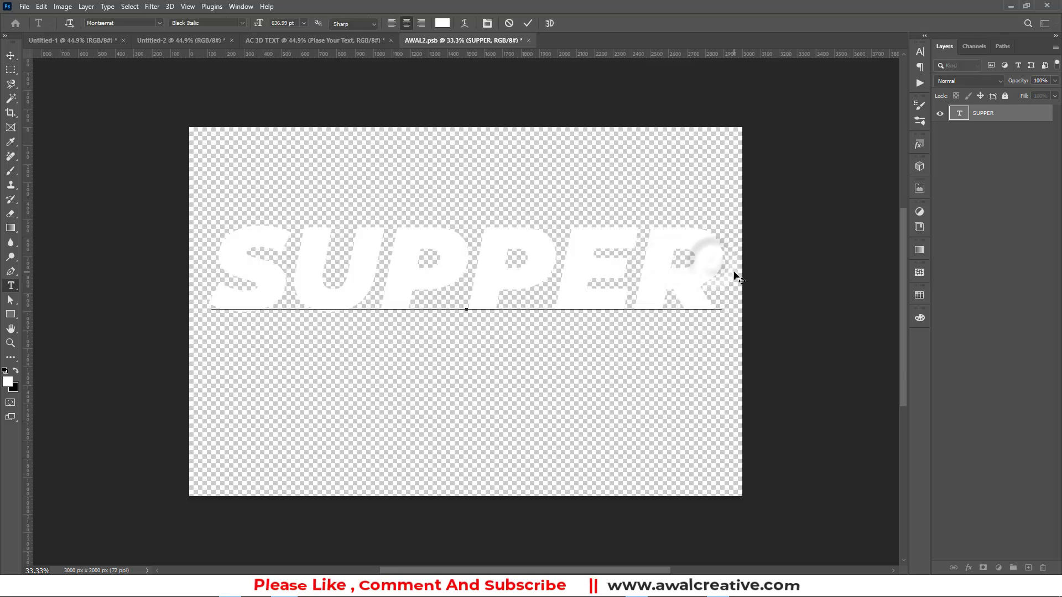
key(Return)
text(S)
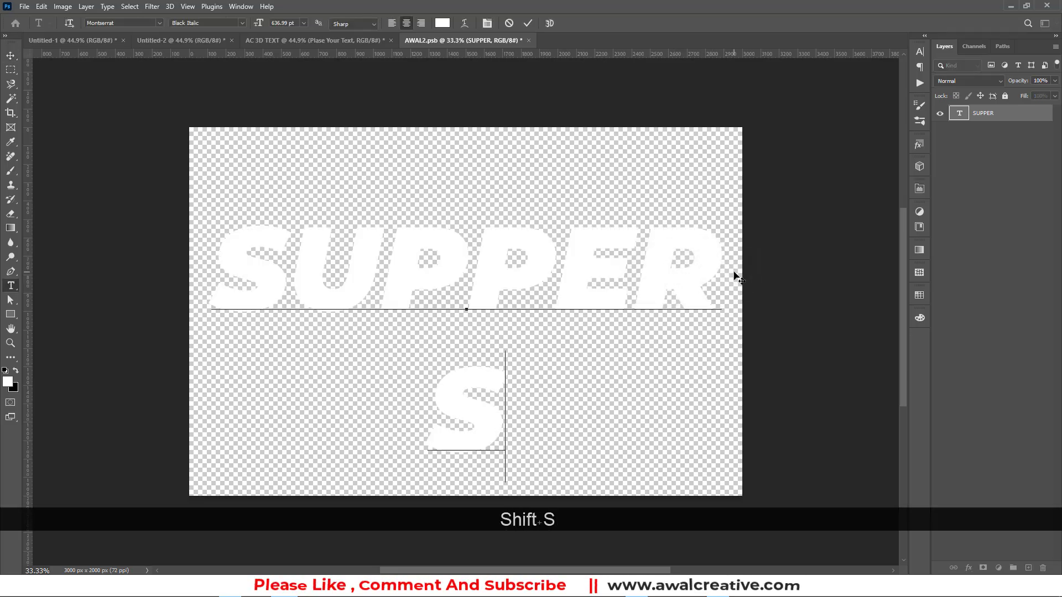
text(ELL)
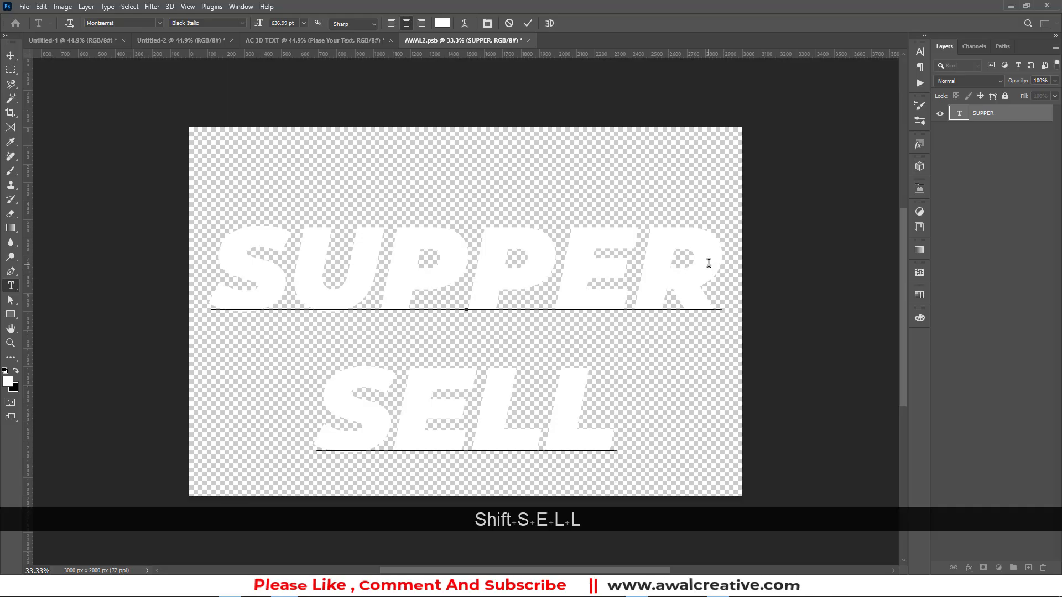
click(527, 18)
Centre the SUPPER SELL text on the smart object's canvas and clear the selection
key(v)
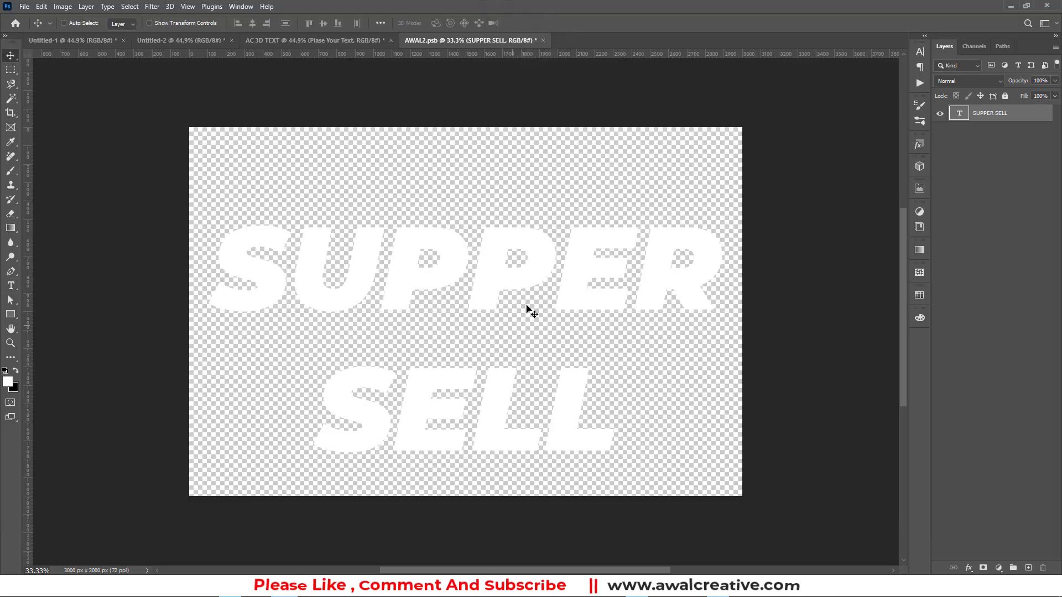
key(ctrl+a)
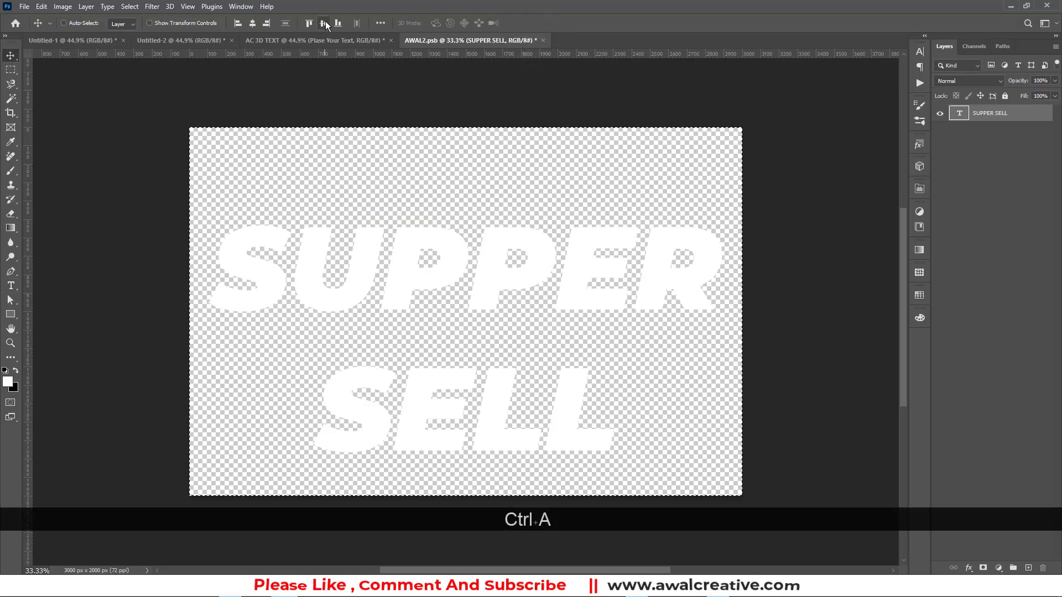
click(324, 22)
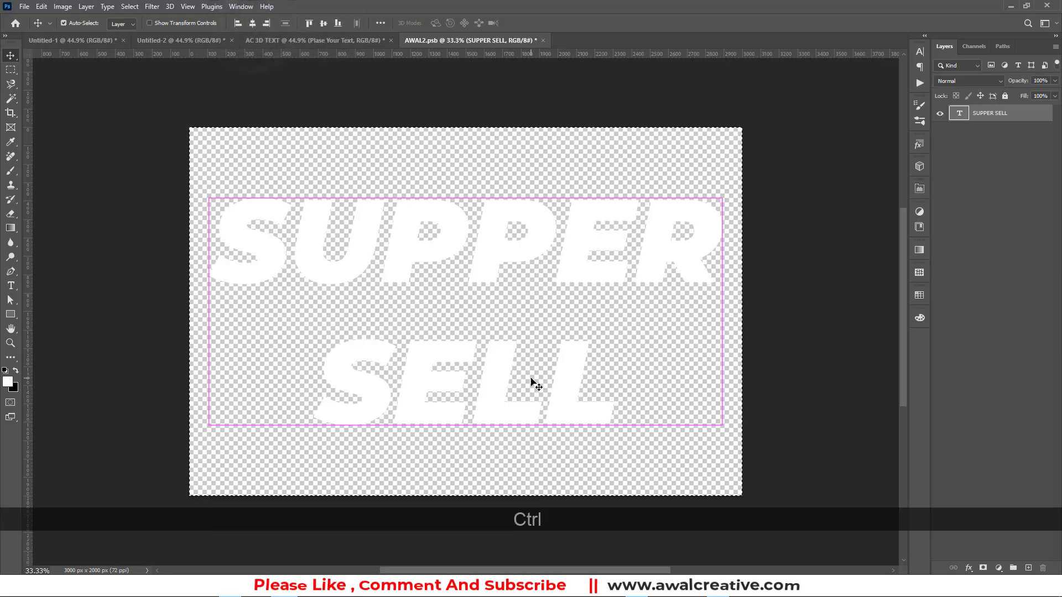
key(ctrl+d)
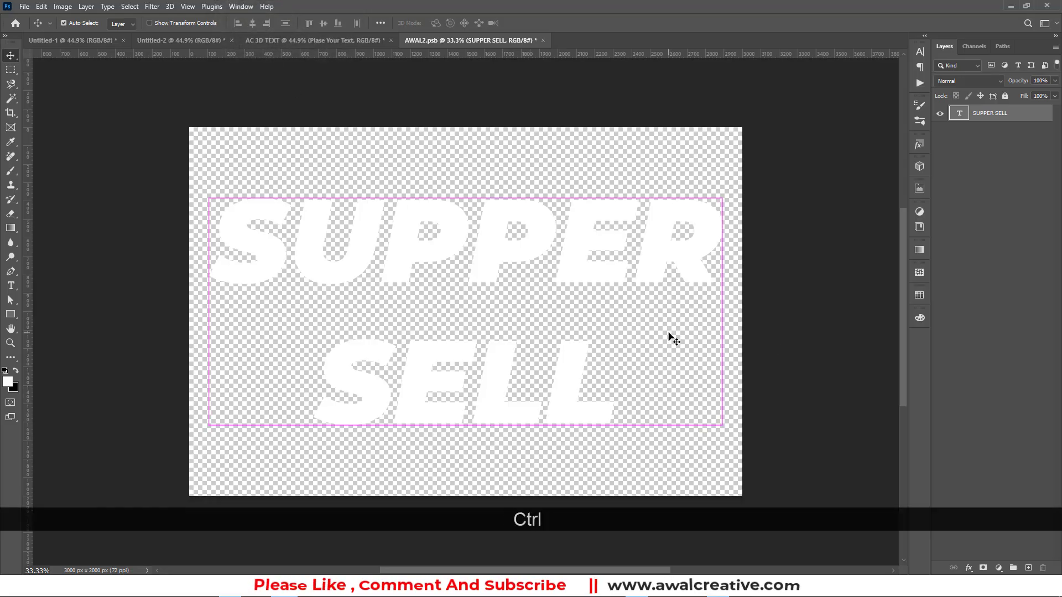
Scale the SUPPER SELL text down to about 87% around its centre, and save and close the smart object's contents
key(ctrl+t)
drag(720, 323, 687, 320)
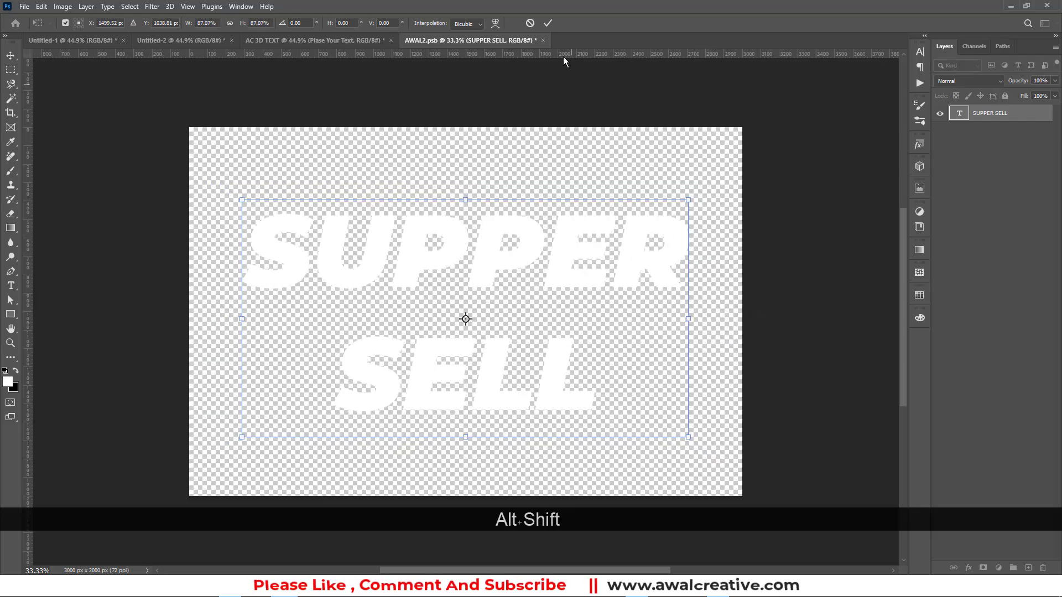
click(548, 24)
key(ctrl+s)
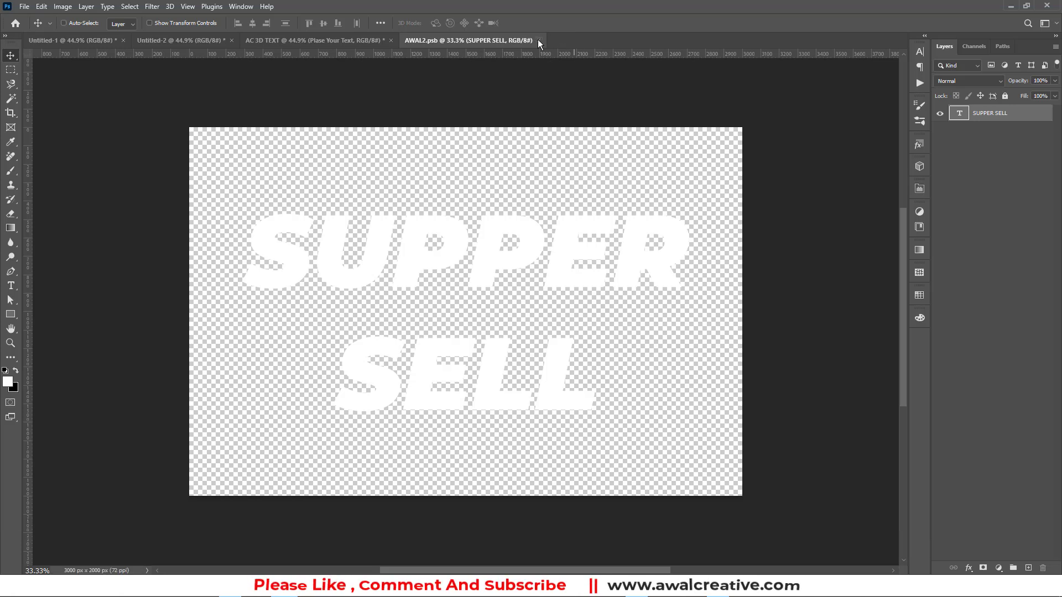
click(538, 40)
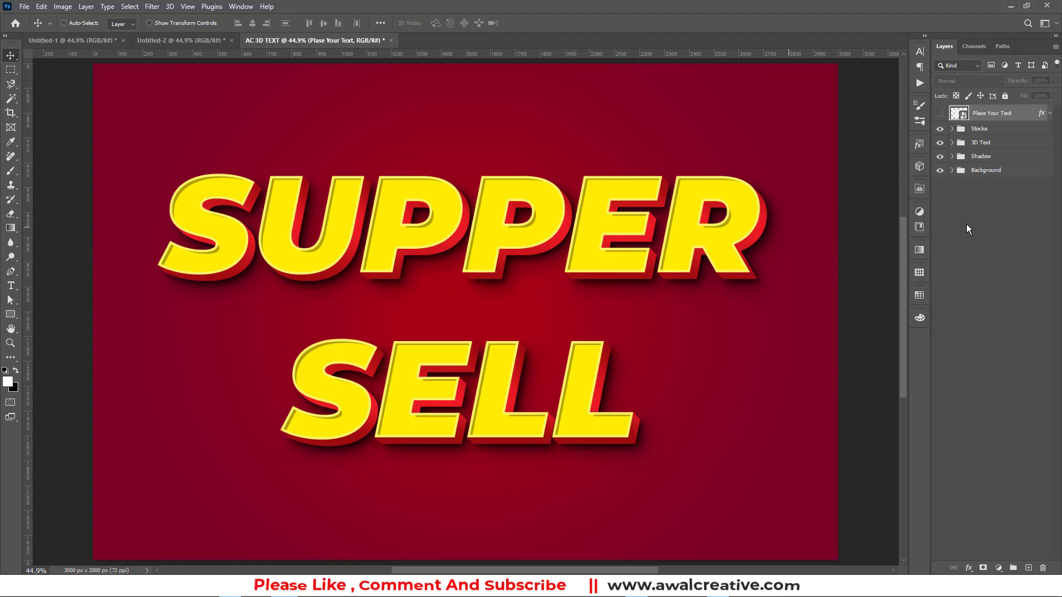
Show and hide the Plase Your Text layer to compare the artwork with and without it
click(1014, 234)
click(940, 115)
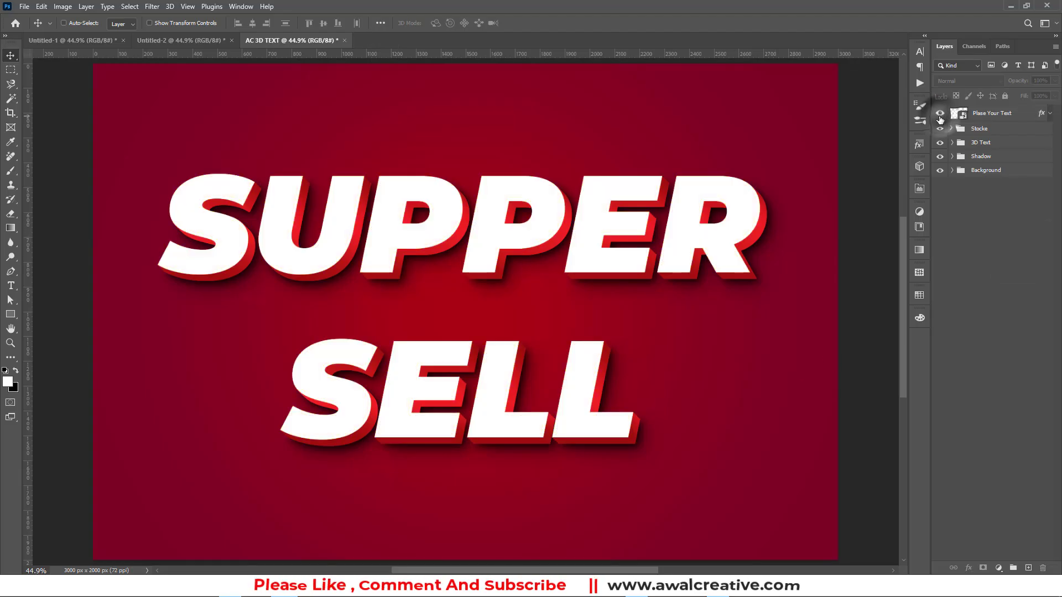
click(939, 114)
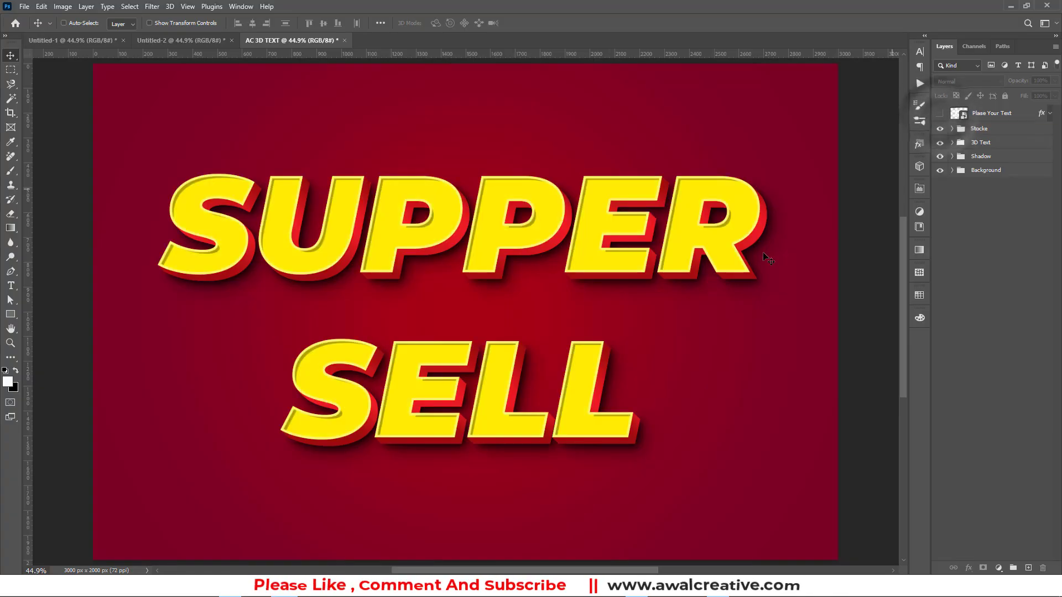
Duplicate the Plase Your Text layer, and place the copy visible beneath the original
drag(998, 117, 1028, 568)
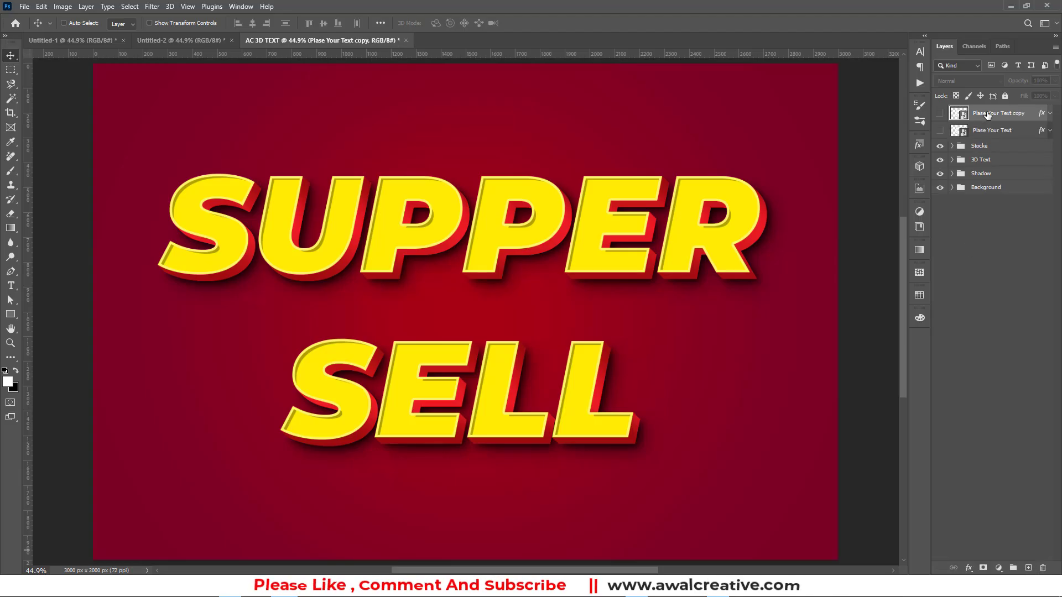
drag(988, 115, 990, 137)
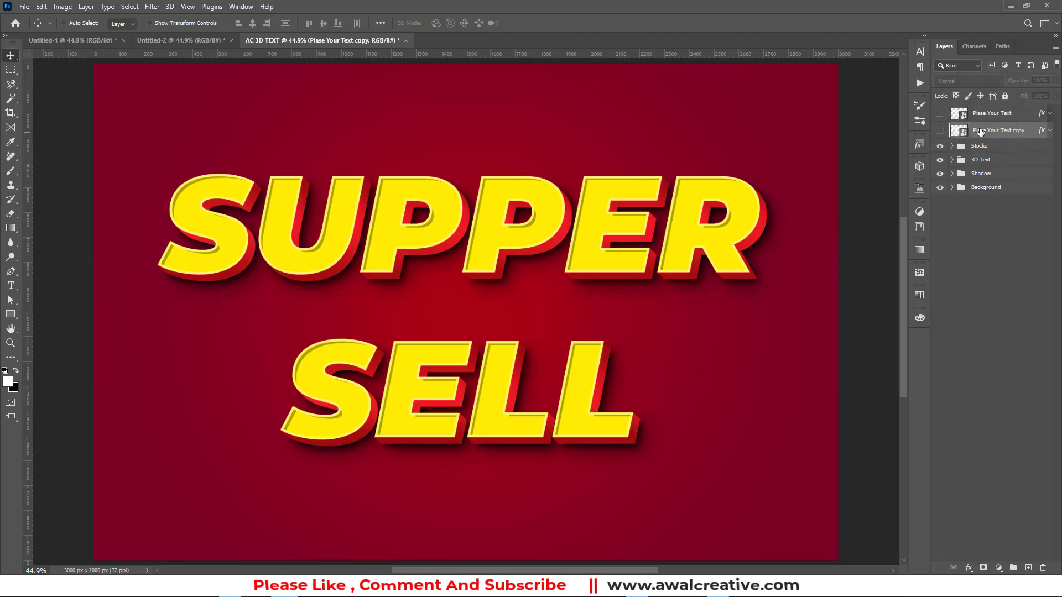
click(939, 131)
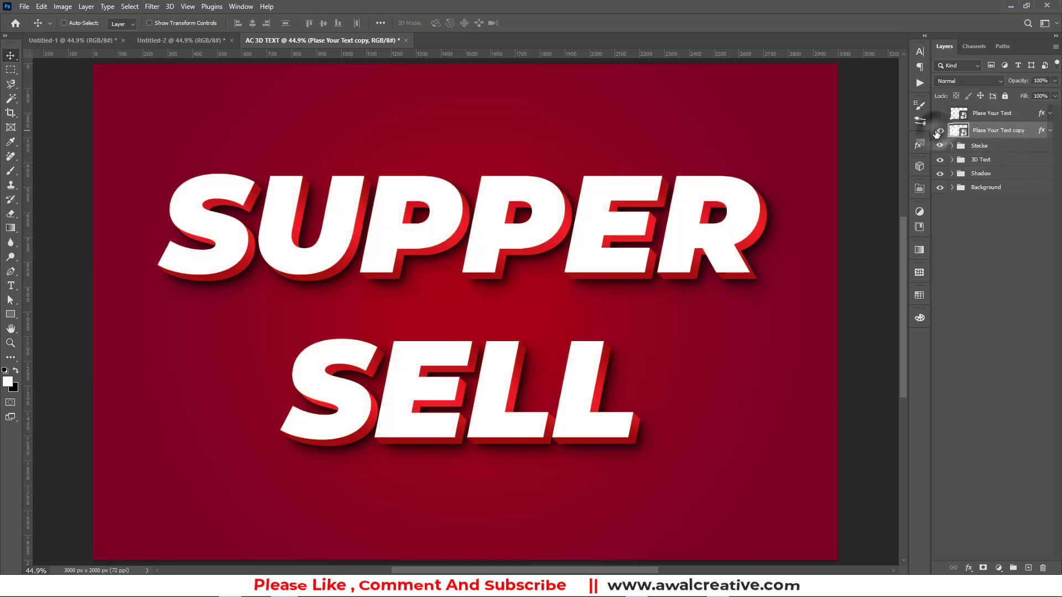
Rasterize the Plase Your Text copy layer and convert the result back to a smart object
click(988, 132)
right_click(988, 135)
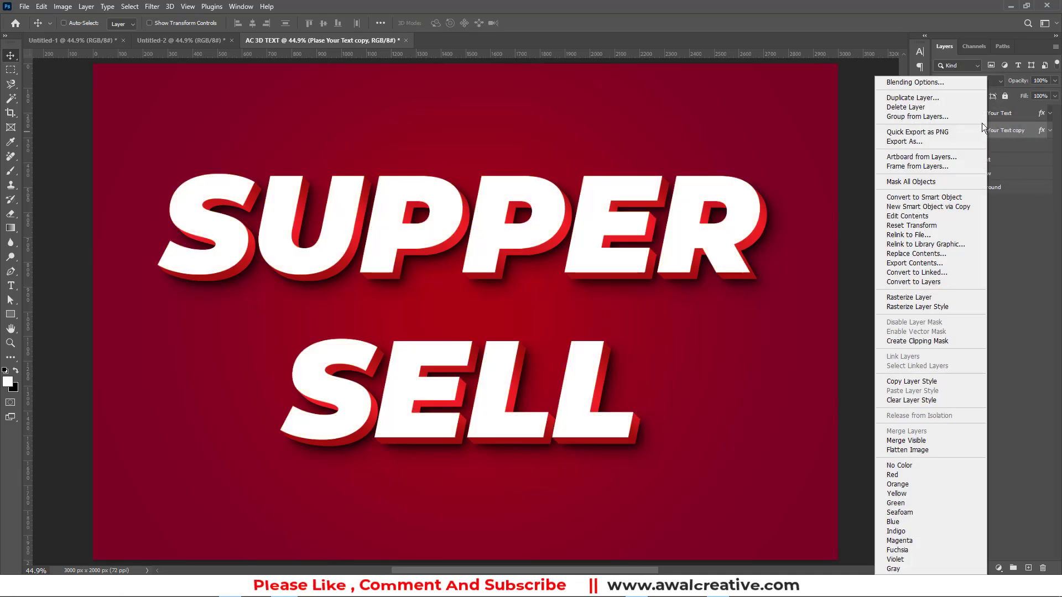
click(927, 299)
right_click(950, 135)
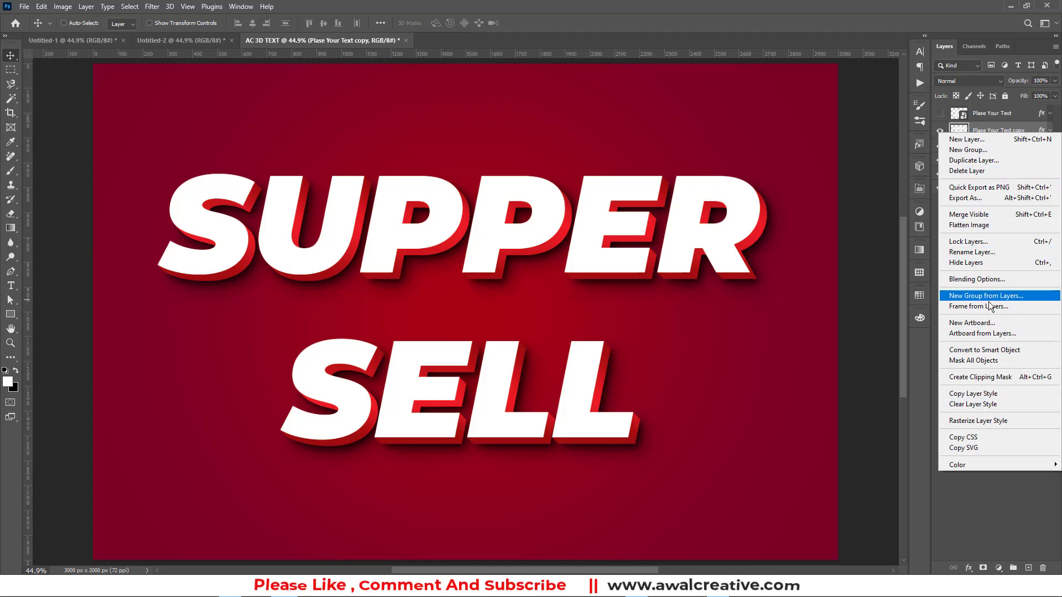
click(1004, 350)
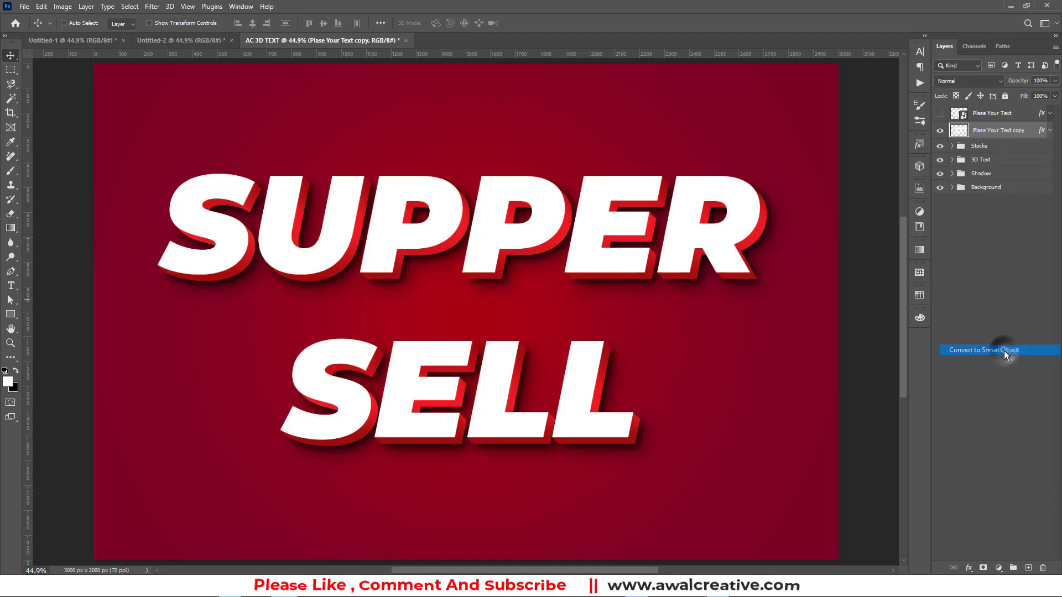
Add a Pattern Overlay to the Plase Your Text copy layer using the yellow autumn trees pattern from the Trees group
right_click(986, 132)
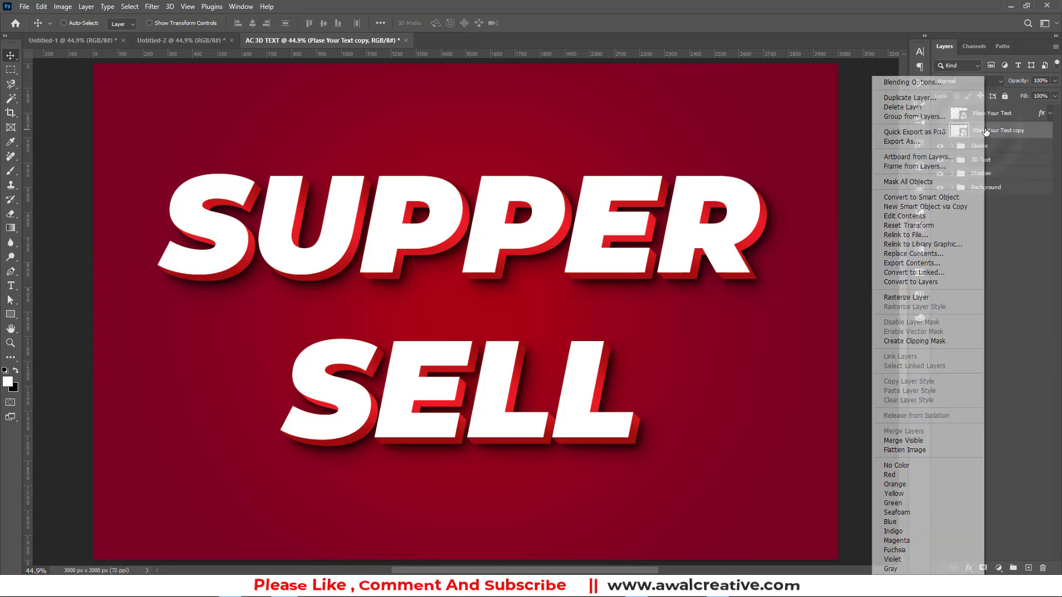
click(926, 83)
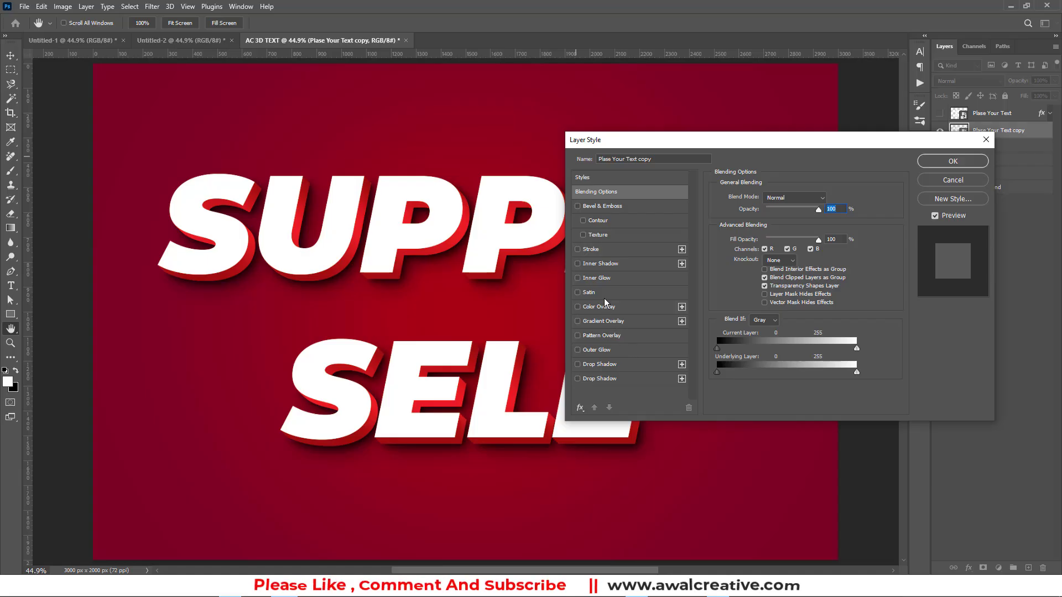
click(594, 335)
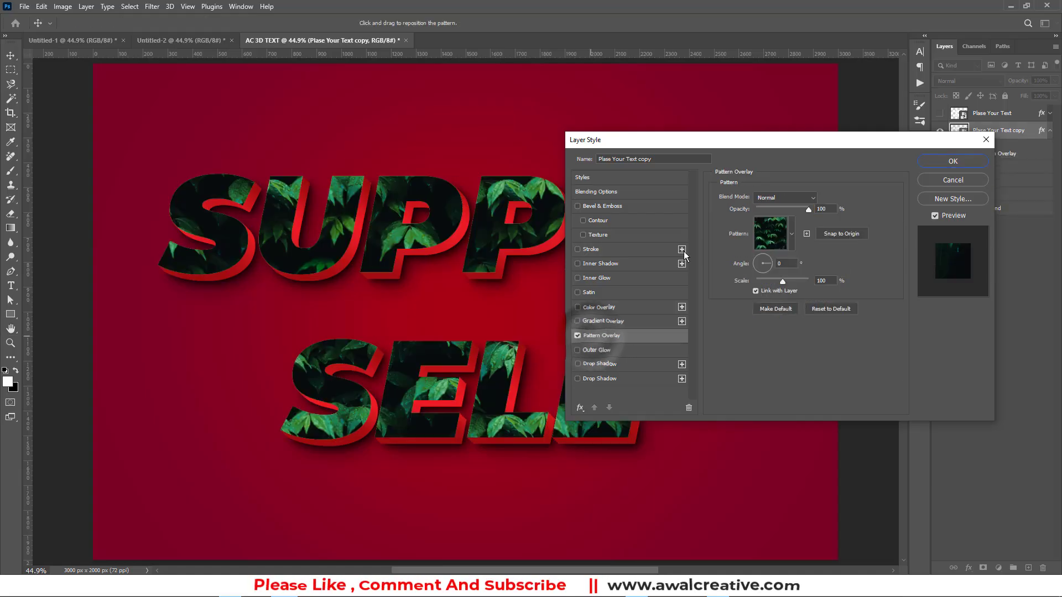
click(784, 229)
click(763, 297)
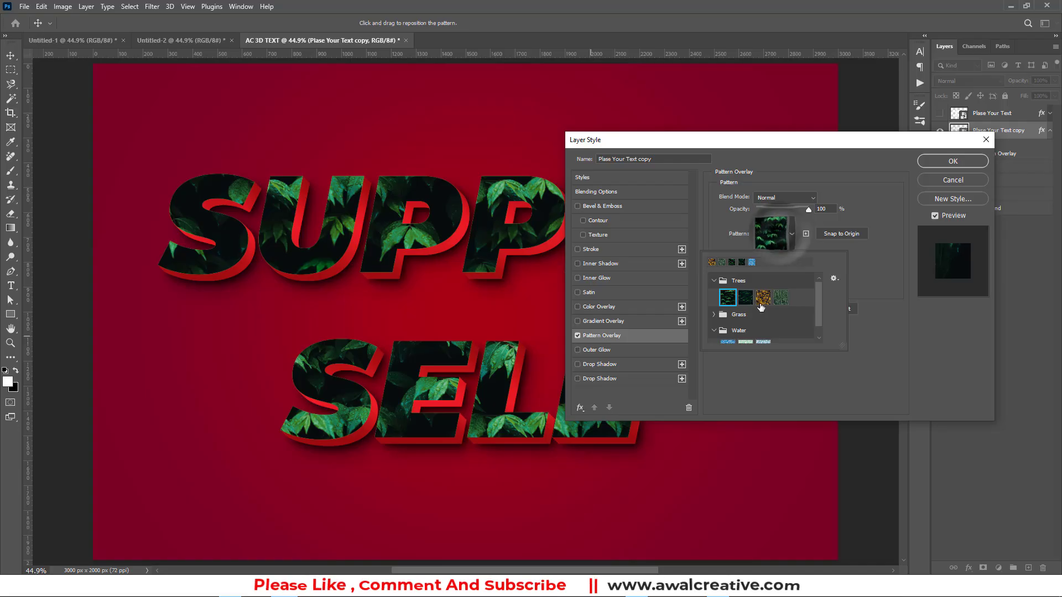
click(811, 145)
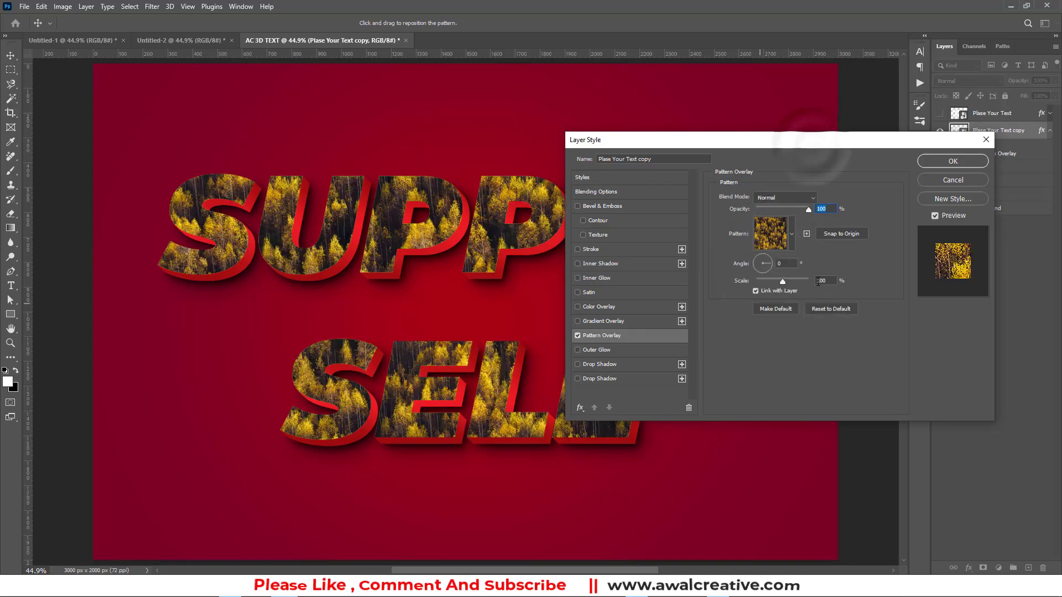
Set the Pattern Overlay to Multiply at 2% scale, apply the layer style, and collapse the layer's effects list
click(802, 198)
click(774, 248)
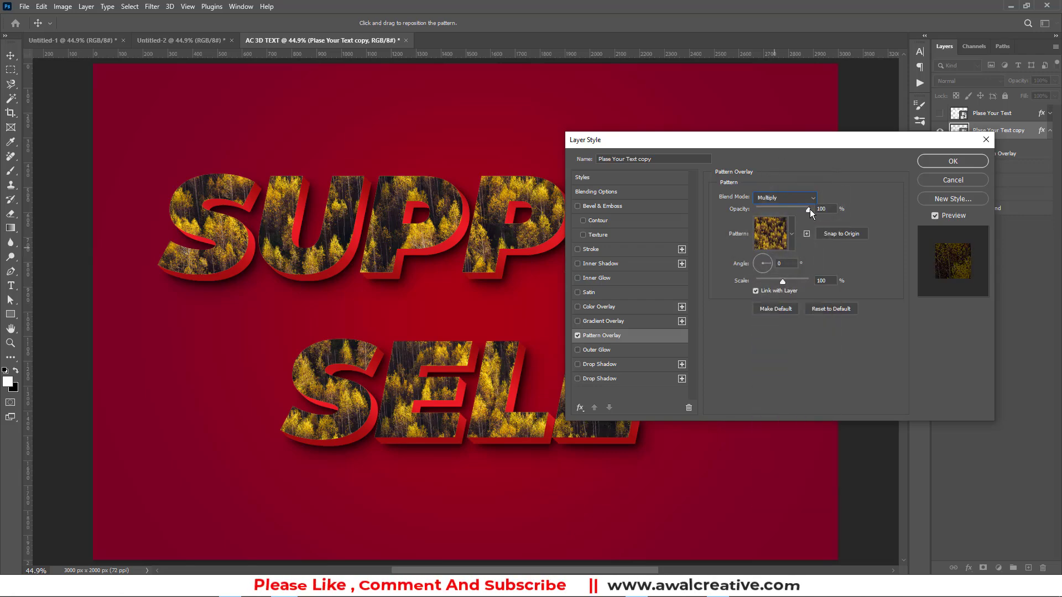
mouse_move(808, 209)
mouse_down()
mouse_move(771, 210)
mouse_move(808, 210)
mouse_up()
drag(785, 279, 757, 308)
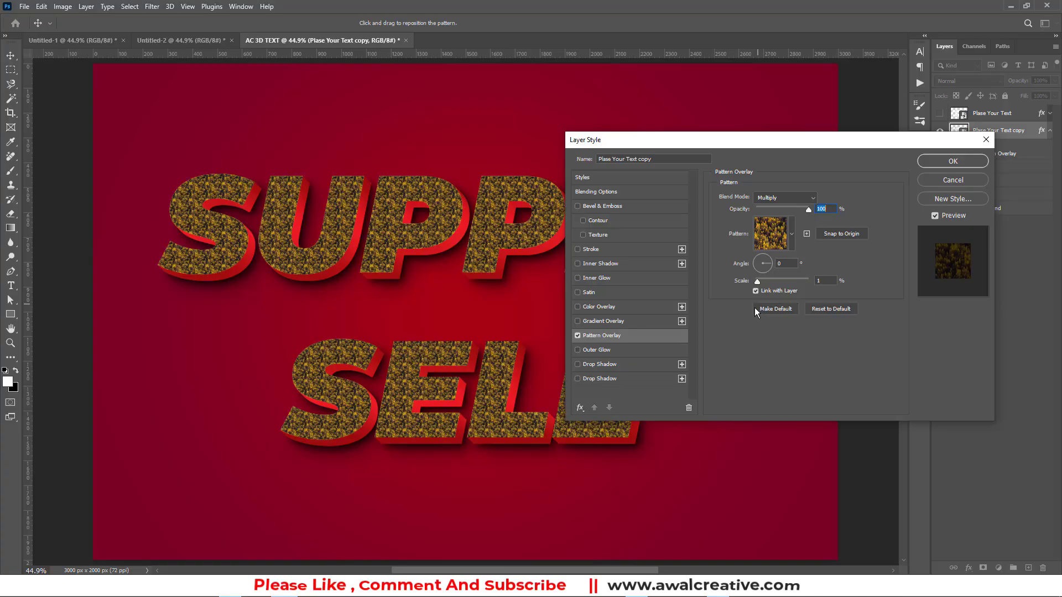
click(819, 280)
key(Up)
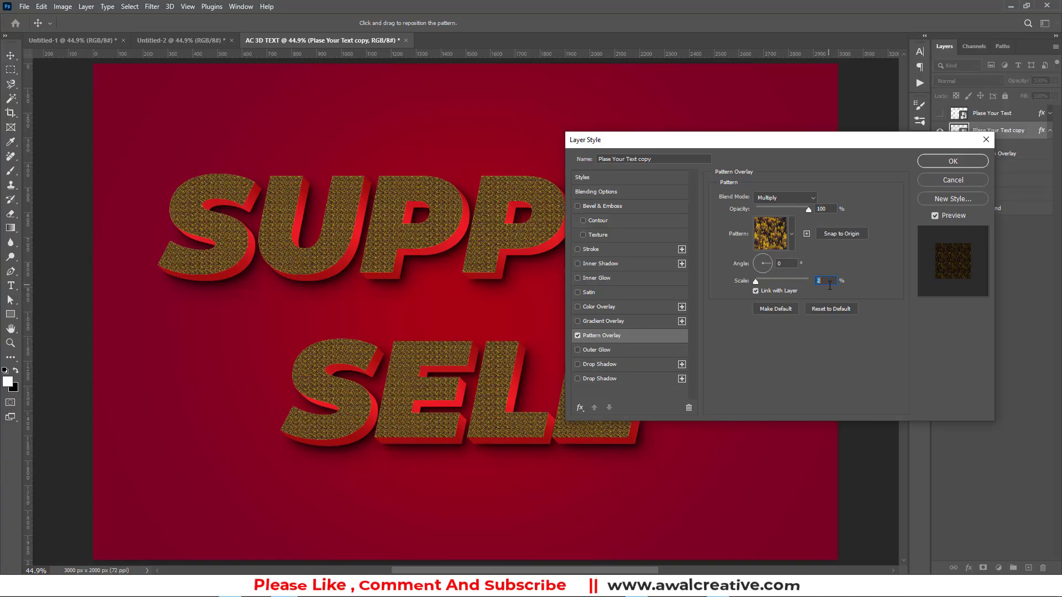
click(937, 160)
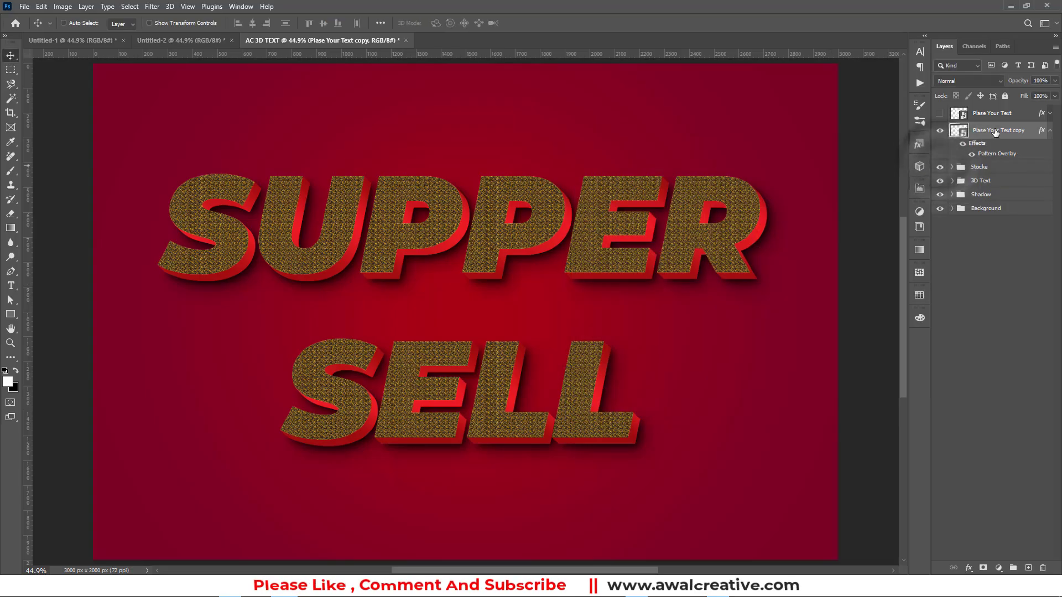
click(1050, 130)
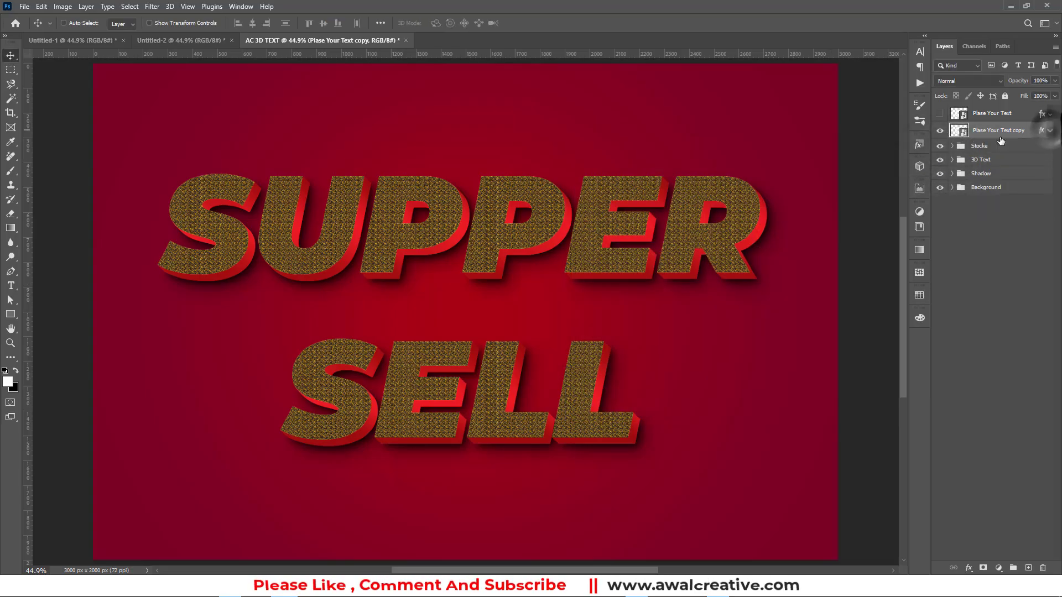
Set the Plase Your Text copy layer to Soft Light at 27% opacity and deselect it
click(957, 80)
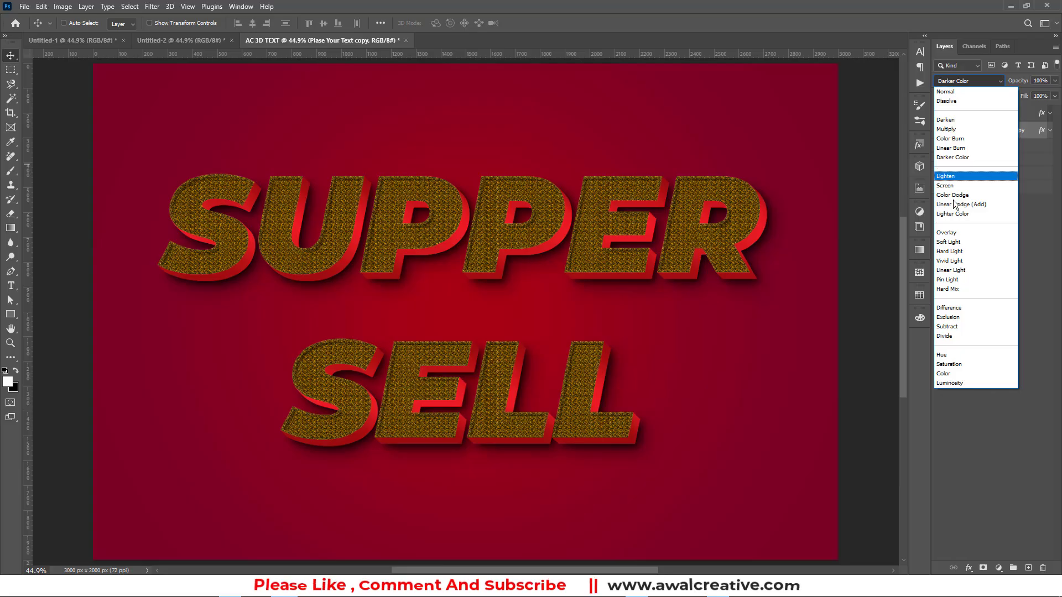
click(952, 243)
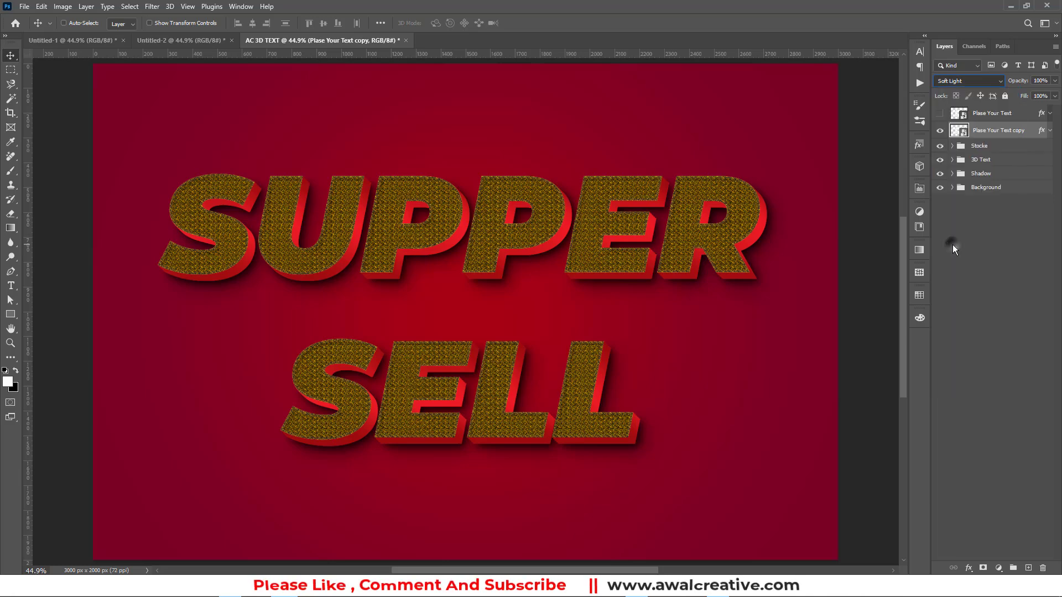
click(1054, 80)
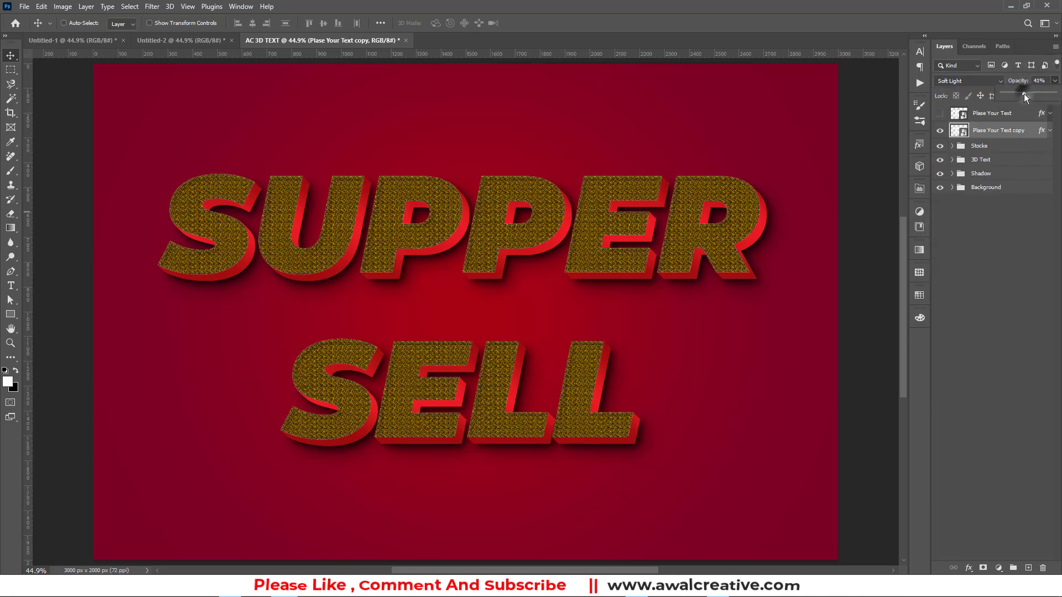
click(1024, 94)
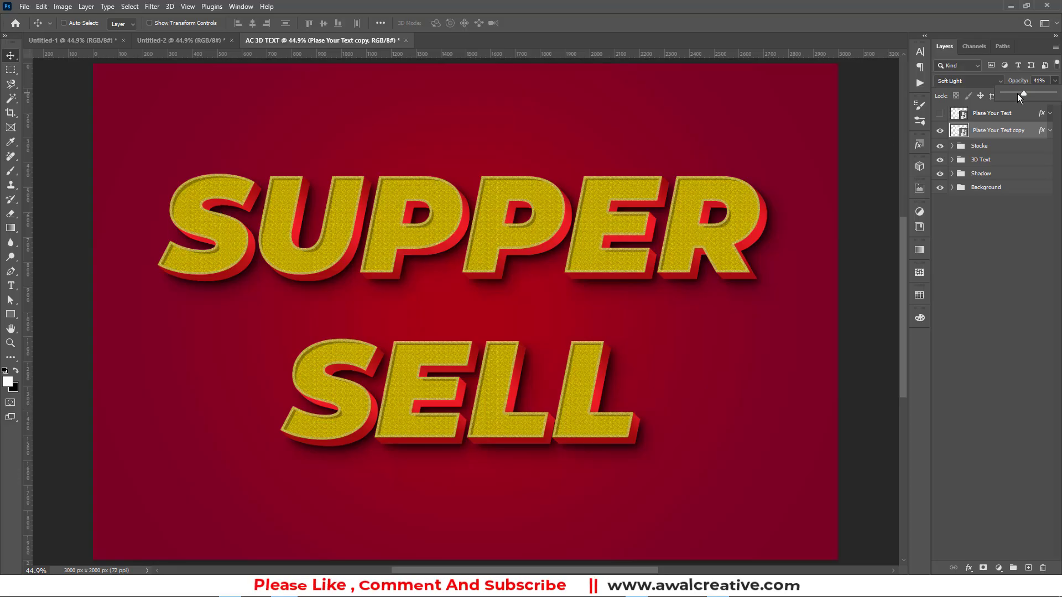
click(1013, 94)
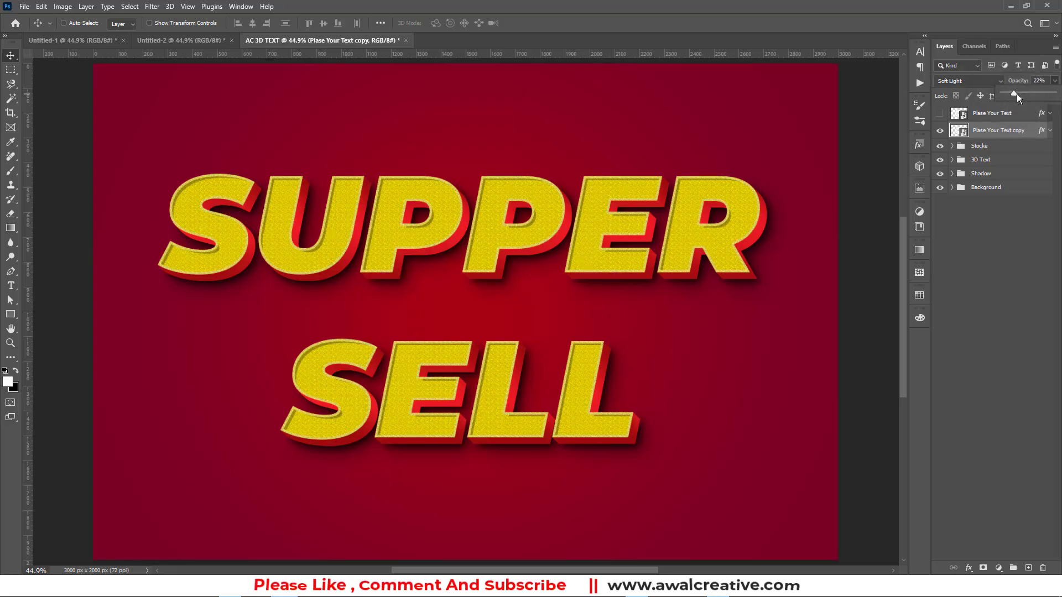
click(1016, 94)
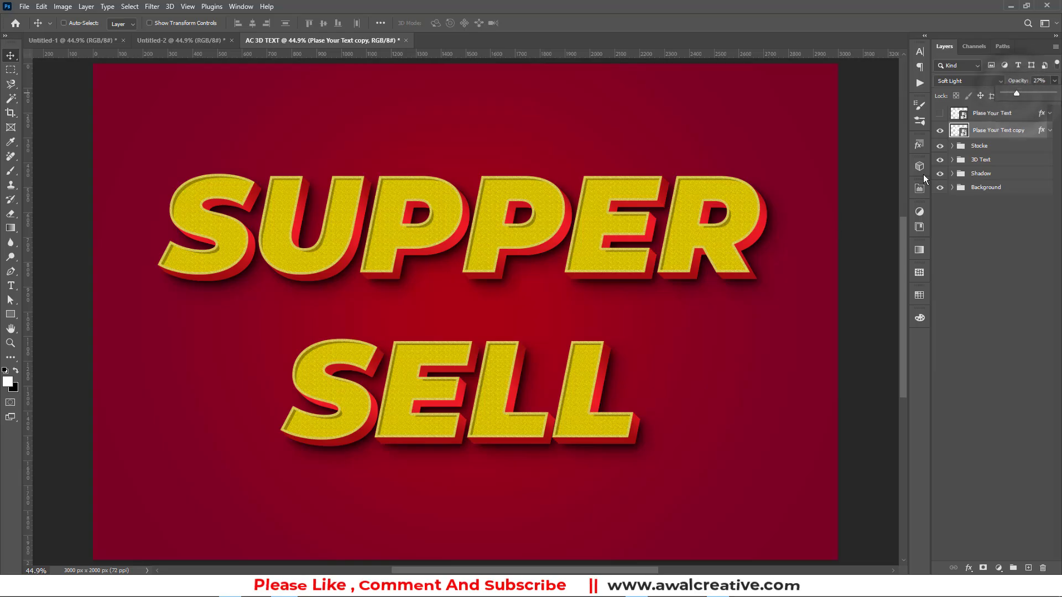
click(993, 129)
click(1019, 311)
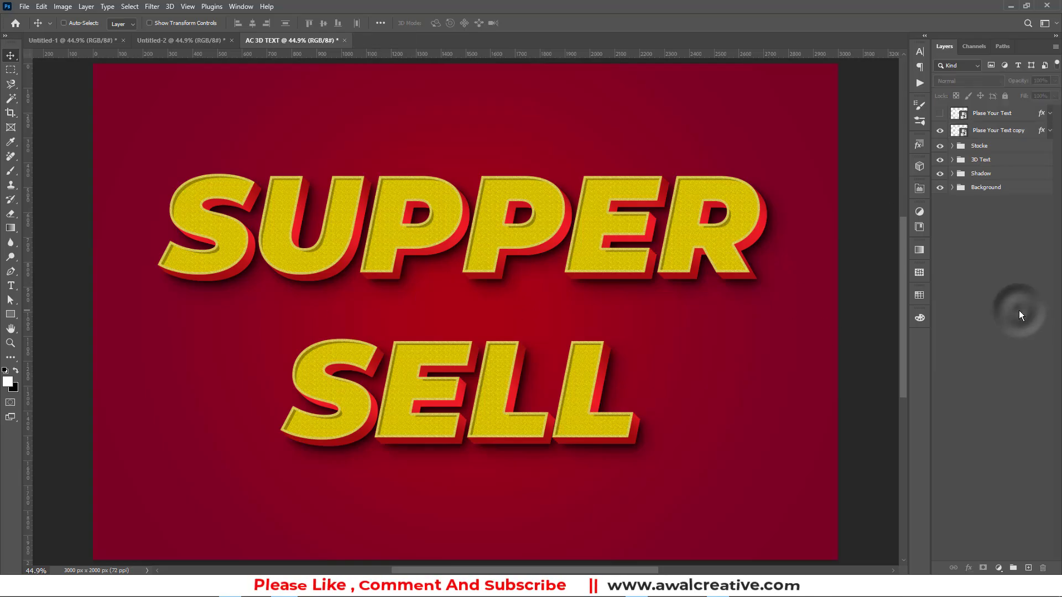